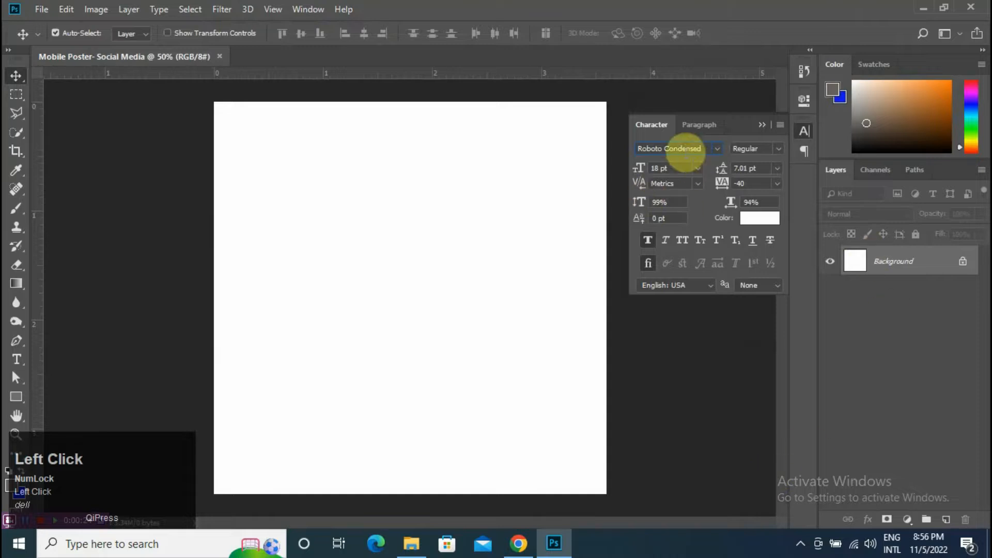
# - Convert the locked Background into an editable layer named Layer 0
pyautogui.click(761, 126)
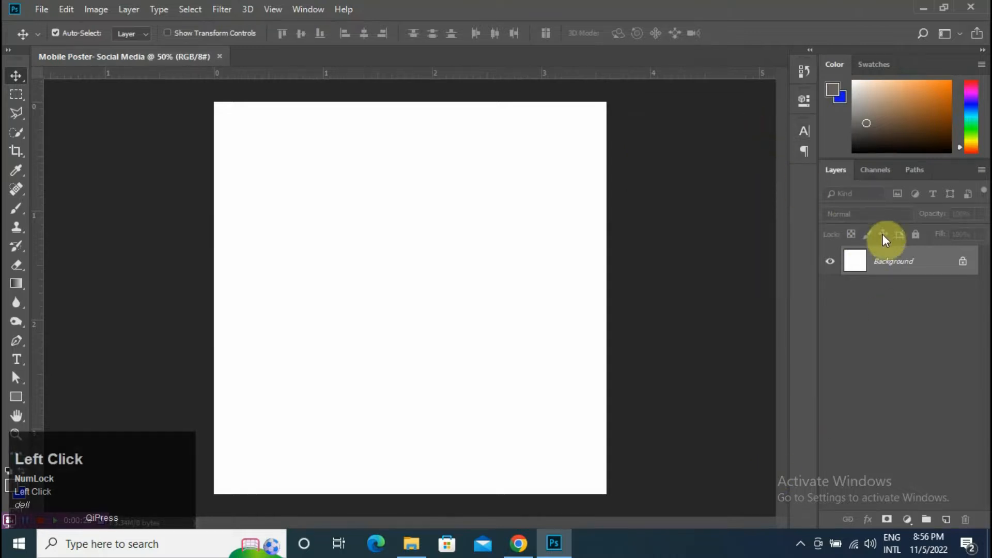
pyautogui.doubleClick(889, 266)
pyautogui.click(617, 153)
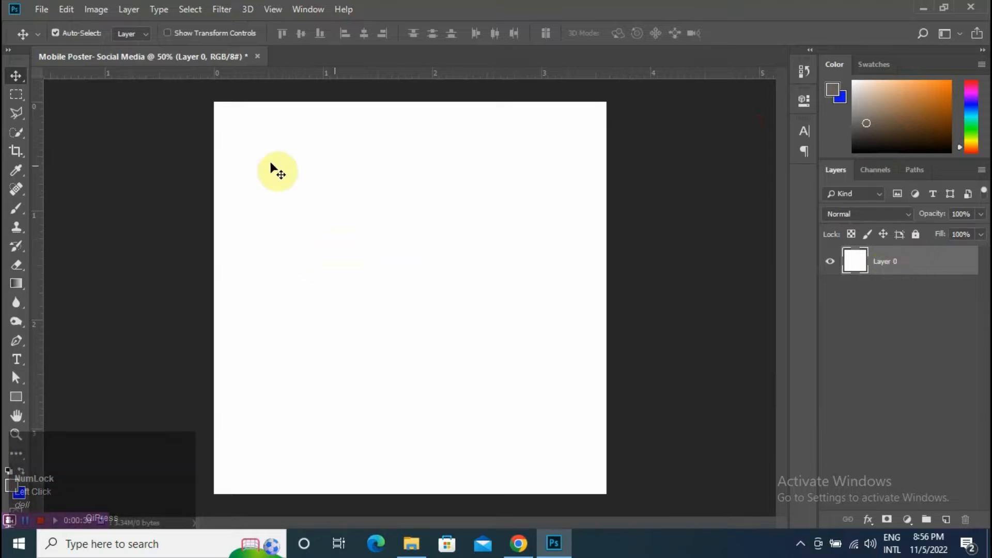
pyautogui.hotkey('ctrl', '0')
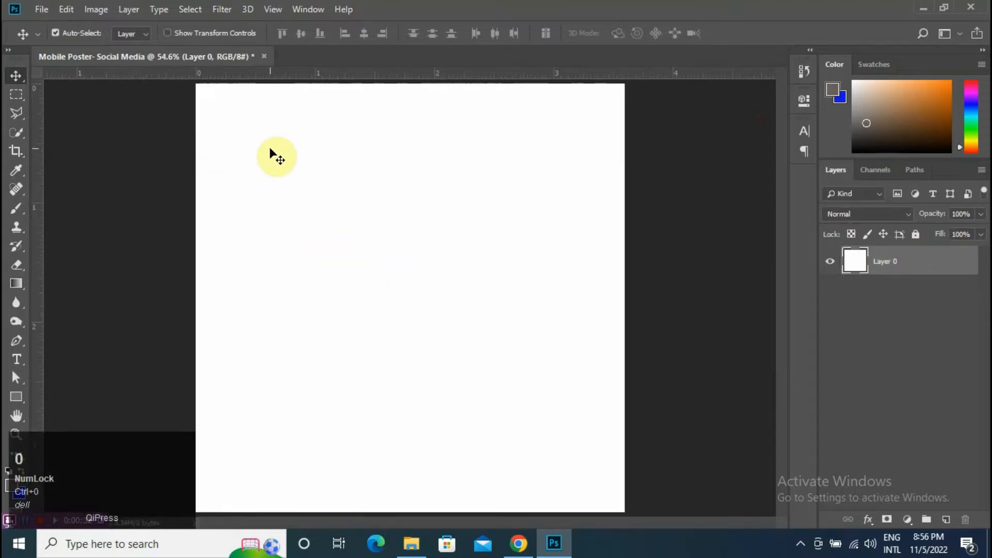
# - Open the "logo mi" and "mobile" images together from the Downloads folder
pyautogui.click(40, 10)
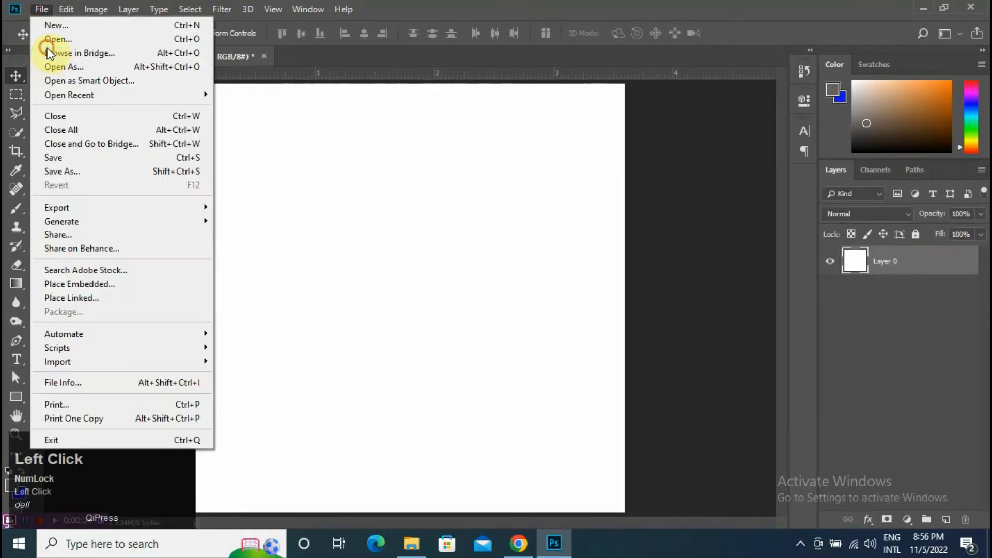
pyautogui.click(48, 48)
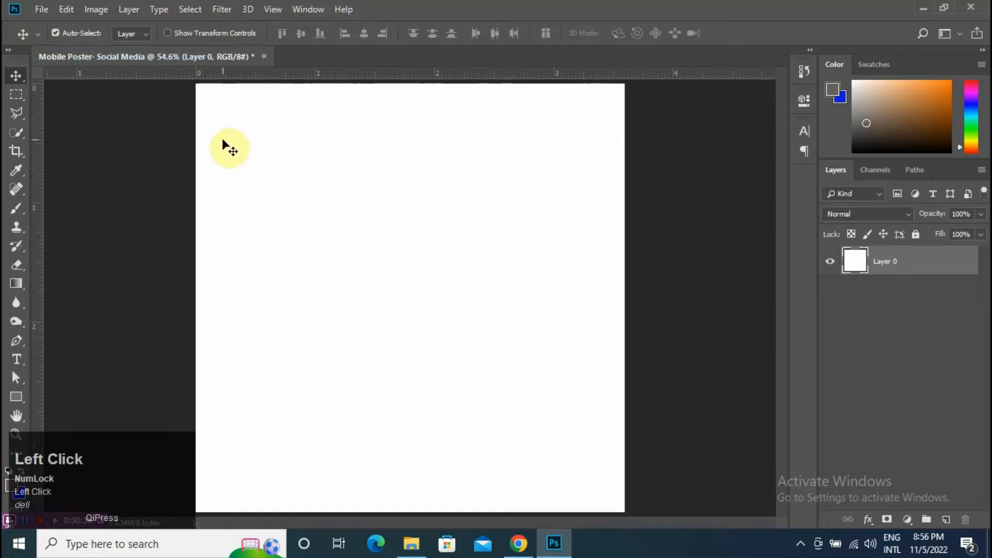
pyautogui.click(42, 15)
pyautogui.click(47, 39)
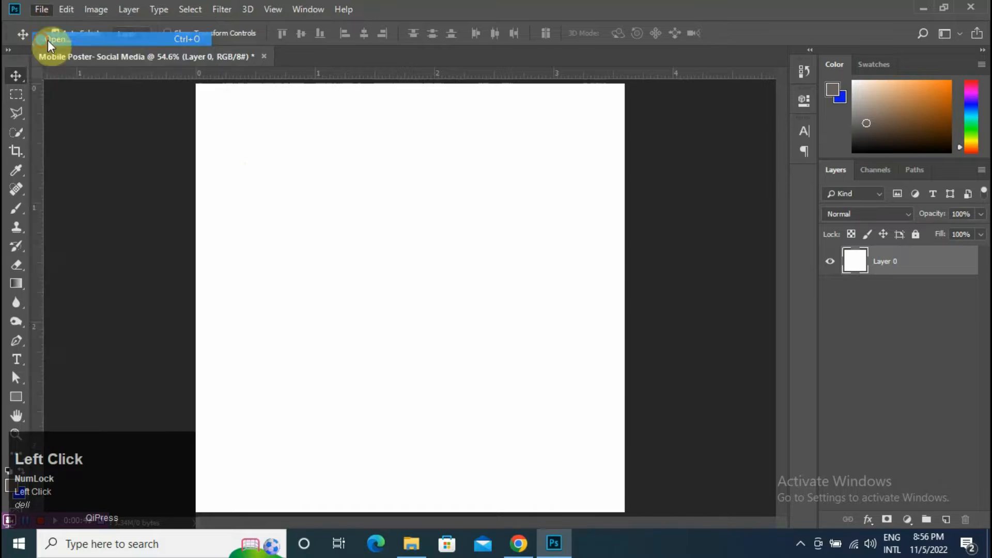
pyautogui.moveTo(255, 148); pyautogui.dragTo(283, 130)
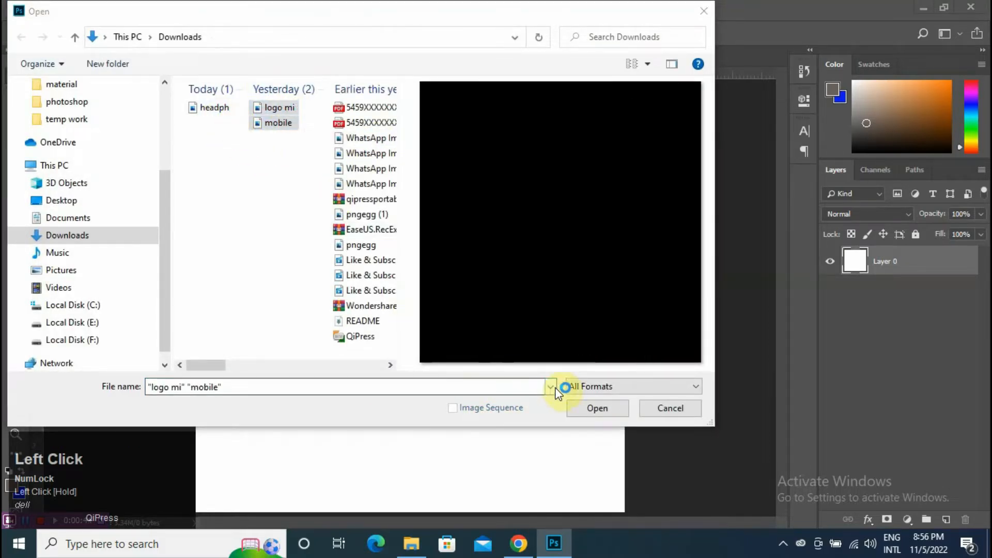
pyautogui.click(589, 408)
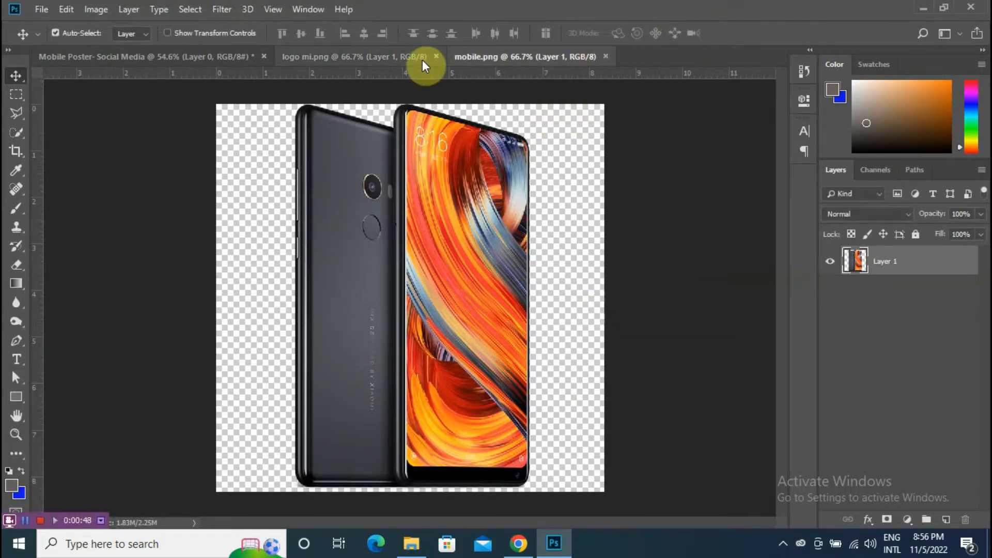
# - Copy the phone image from mobile.png into the Mobile Poster- Social Media document, placing it right of the canvas centre
pyautogui.click(406, 58)
pyautogui.click(572, 64)
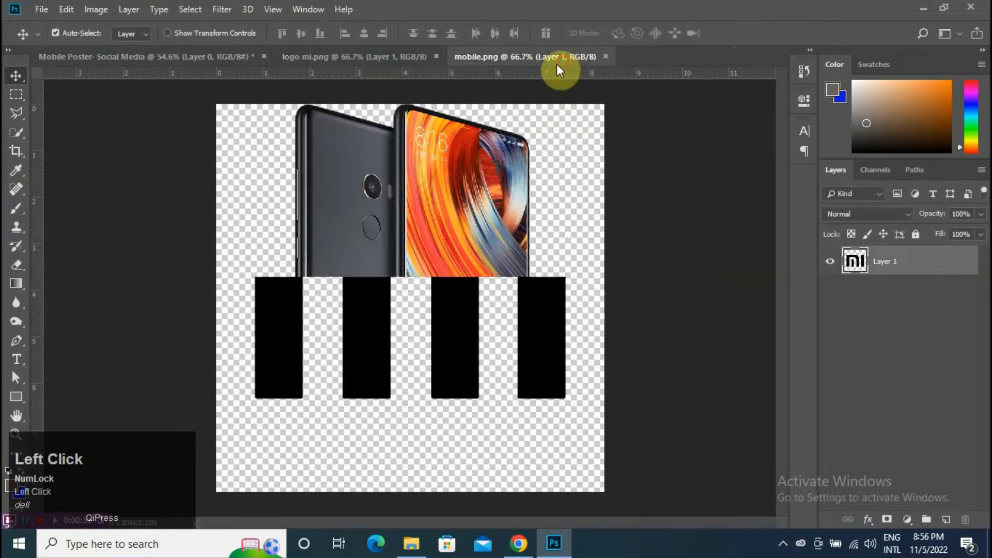
pyautogui.click(160, 58)
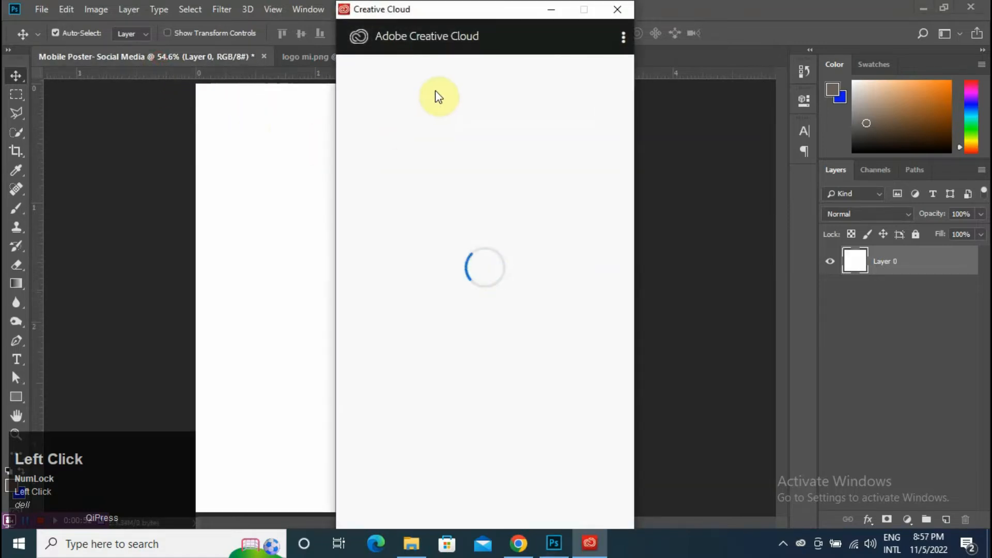
pyautogui.click(606, 13)
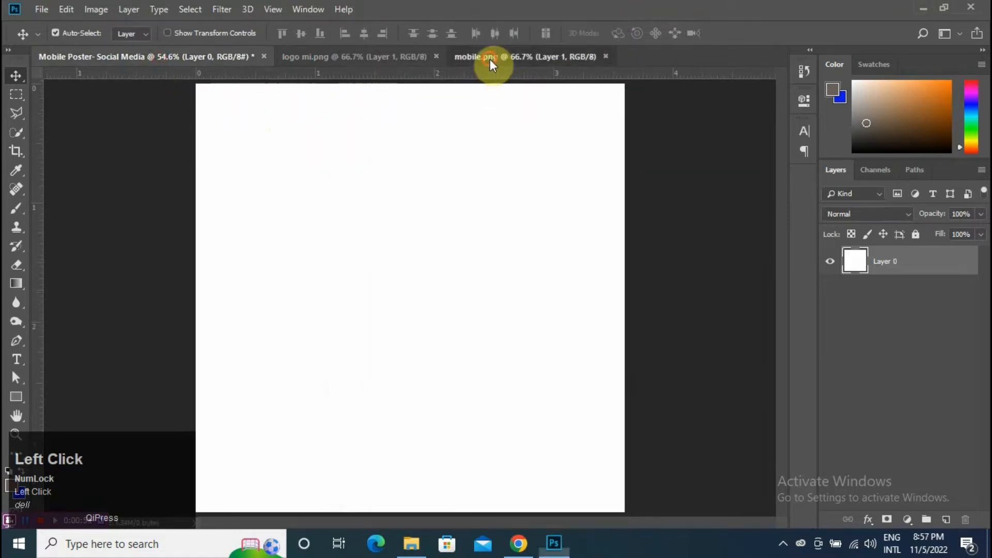
pyautogui.click(490, 58)
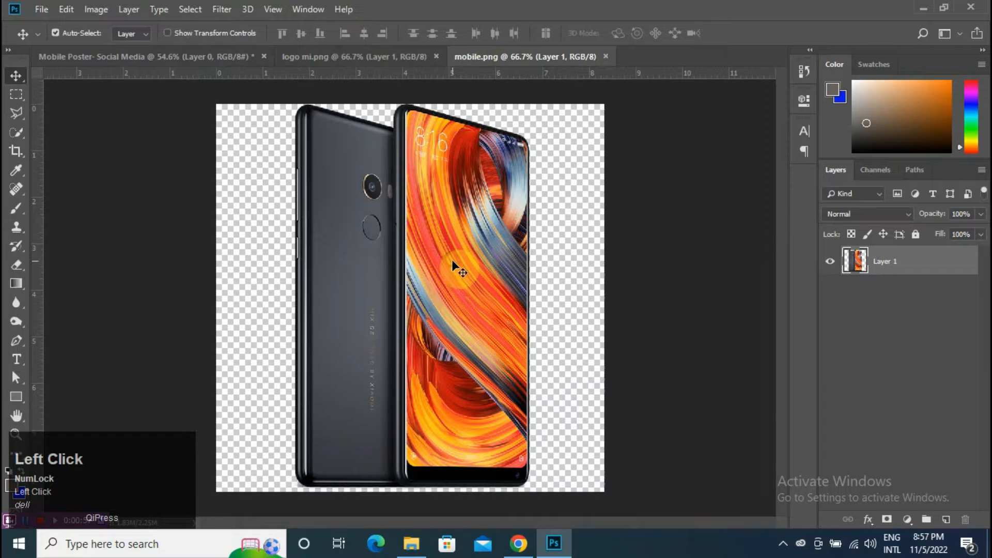
pyautogui.moveTo(452, 260); pyautogui.dragTo(544, 312)
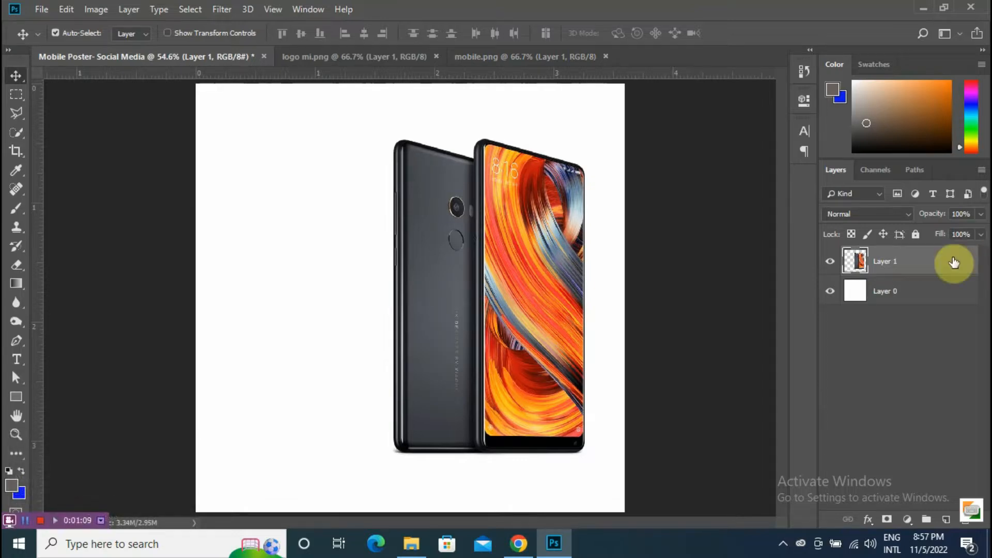
# - Add a Solid Color fill layer between Layer 0 and the phone, using an orange sampled from the phone's screen
pyautogui.click(907, 296)
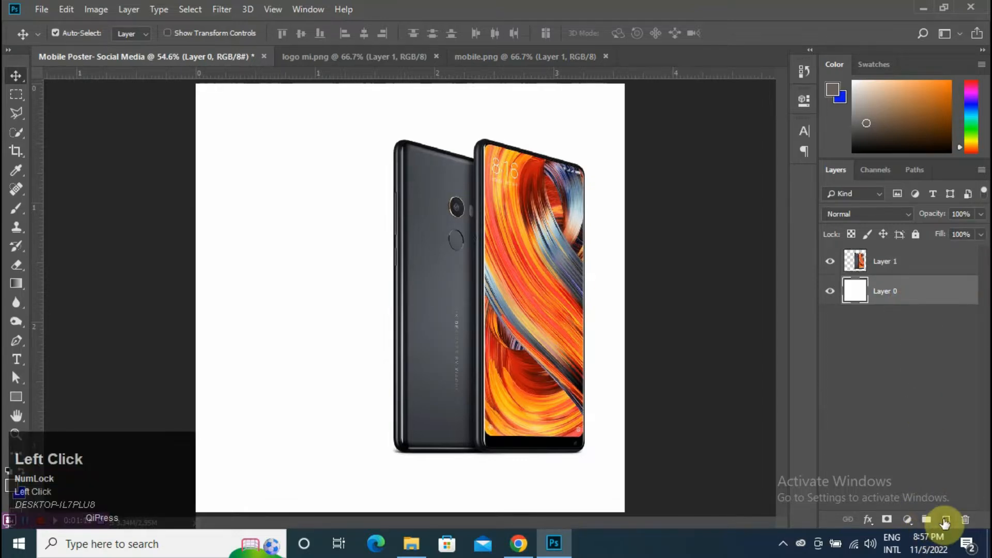
pyautogui.click(945, 521)
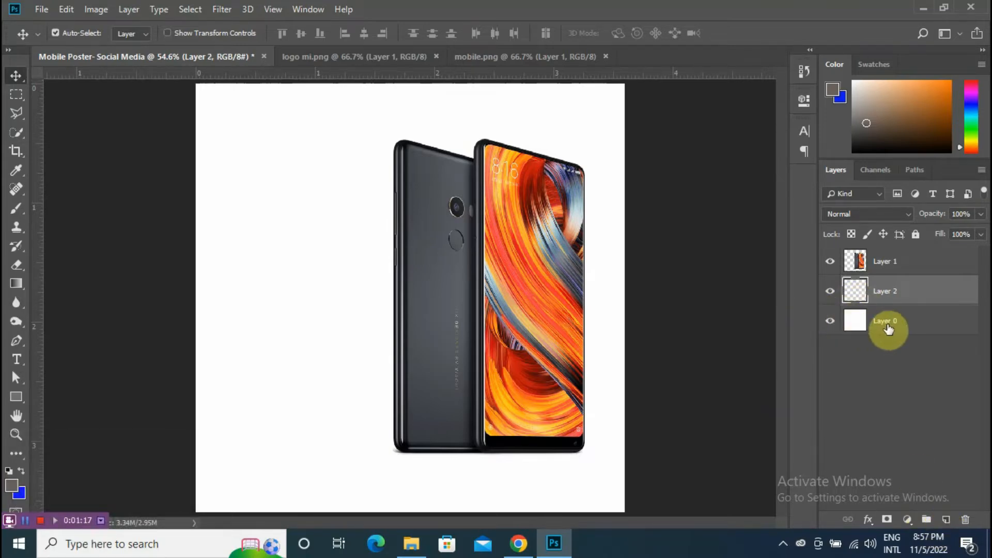
pyautogui.hotkey('ctrl', 'e')
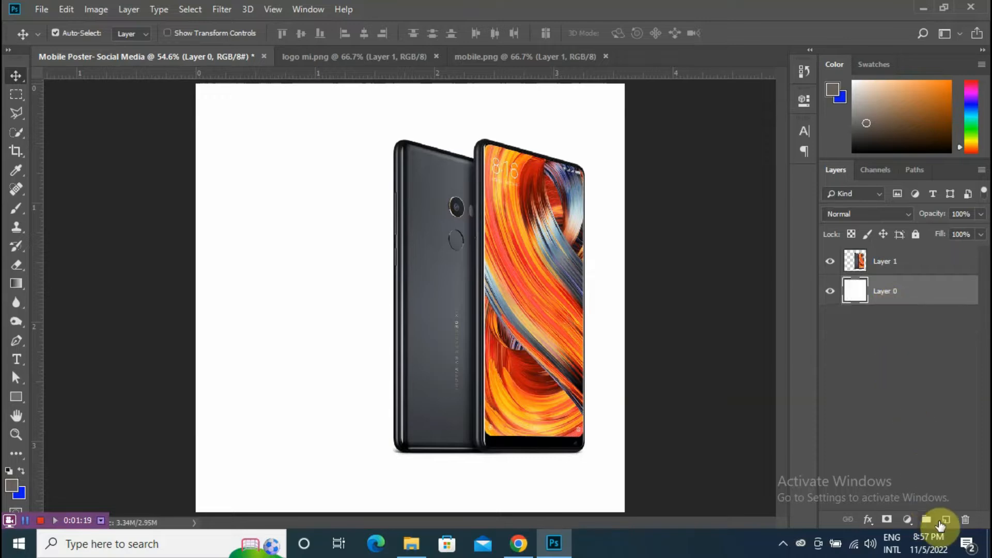
pyautogui.click(906, 519)
pyautogui.click(906, 260)
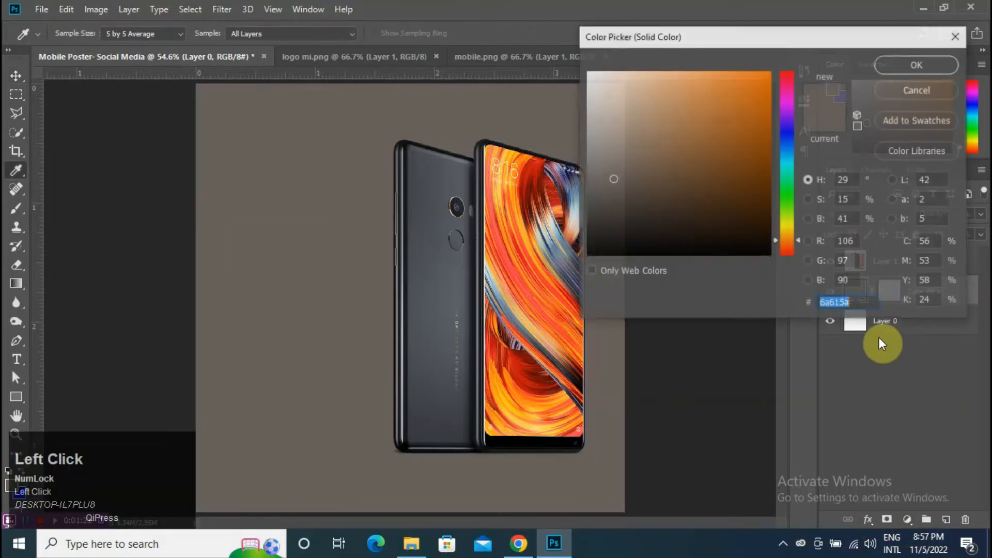
pyautogui.click(518, 274)
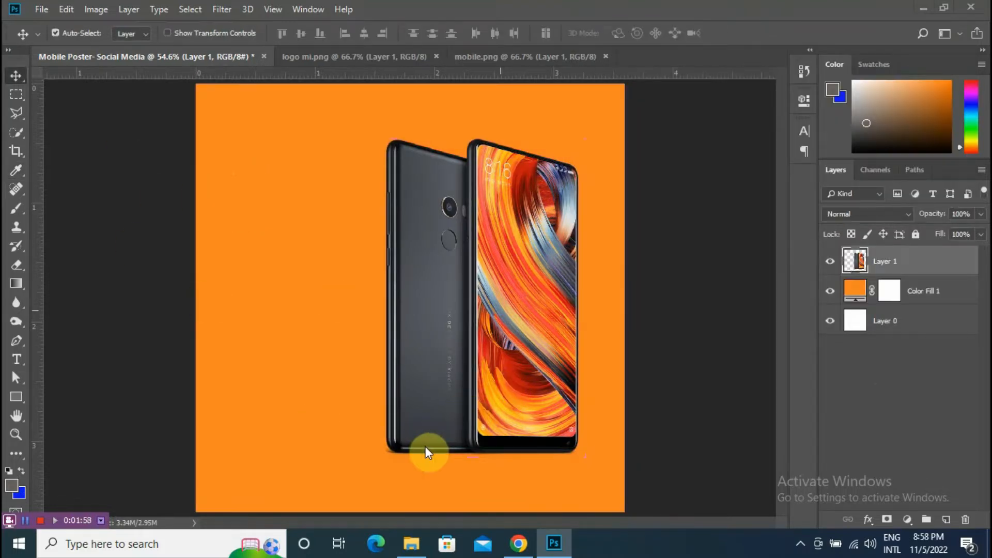
# - Mask out the shadow at the phone's lower corners on Layer 1's layer mask, painting black with a hard round 35 px brush
pyautogui.click(17, 438)
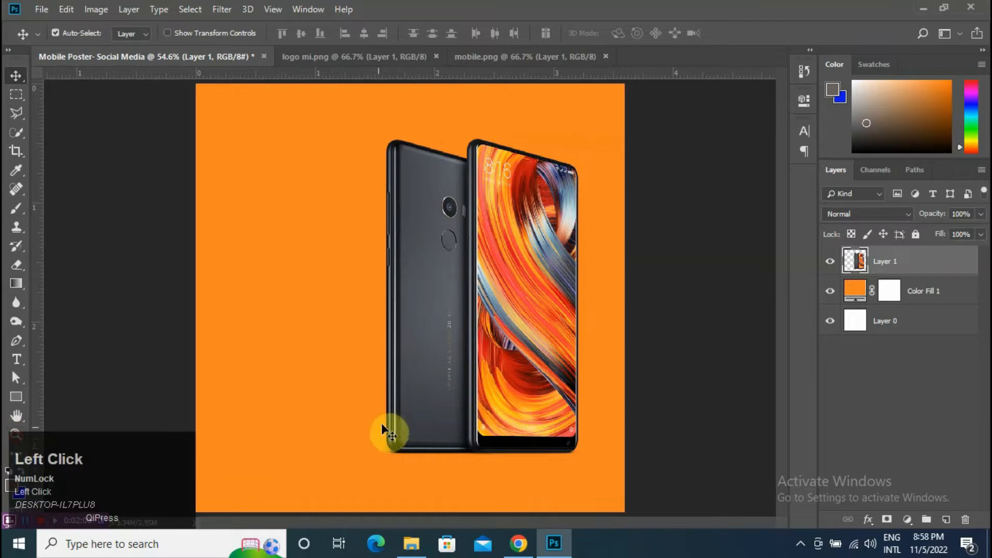
pyautogui.click(46, 426)
pyautogui.click(16, 435)
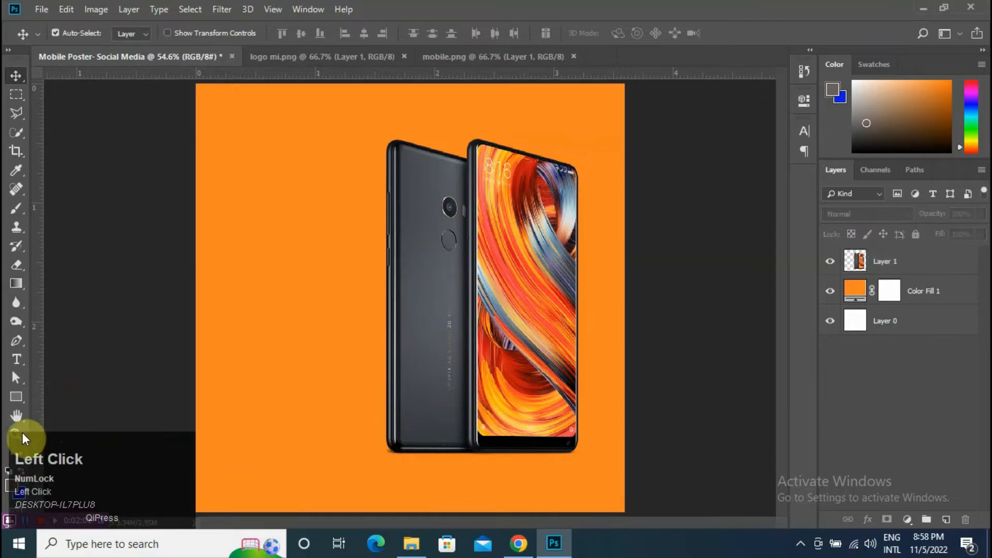
pyautogui.moveTo(359, 431); pyautogui.dragTo(591, 469)
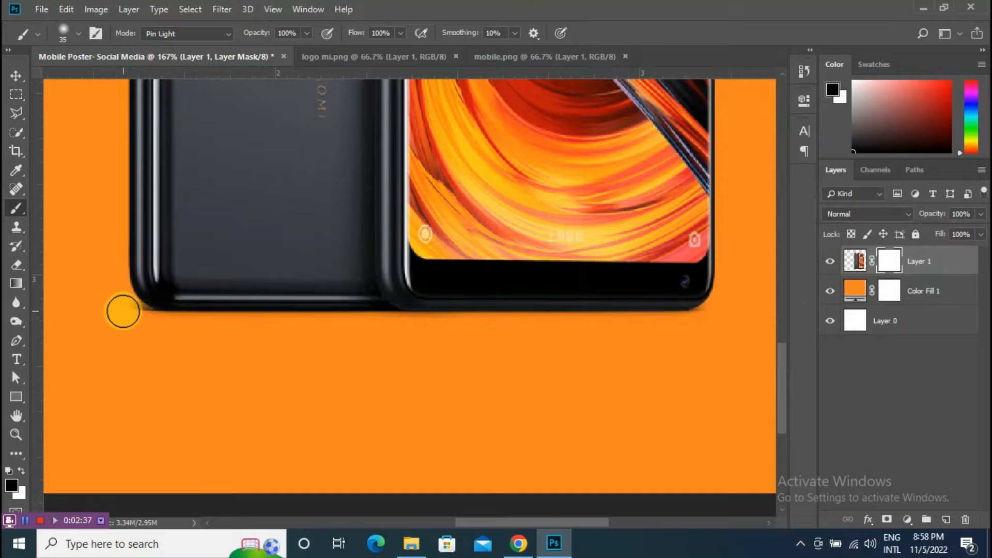
pyautogui.moveTo(123, 311); pyautogui.dragTo(206, 354)
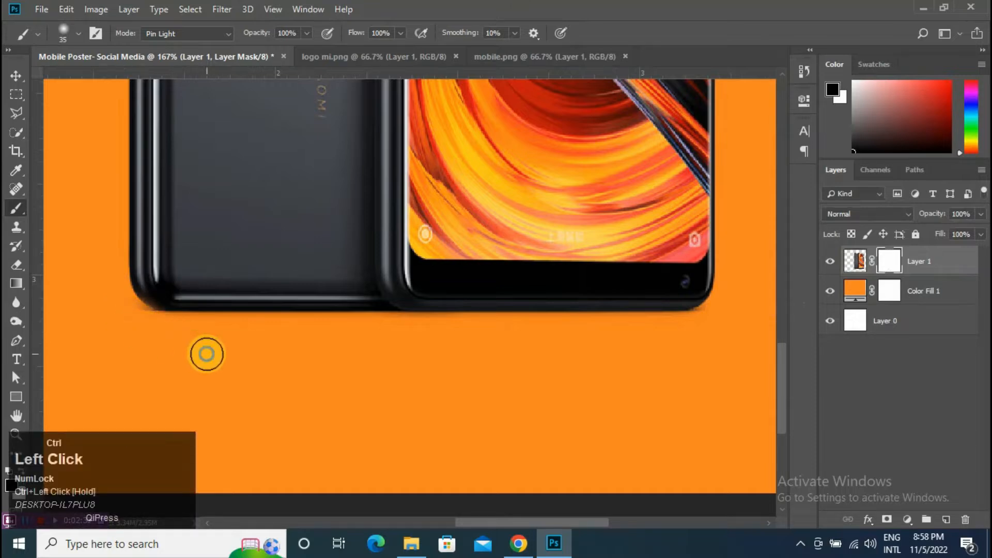
pyautogui.rightClick(207, 354)
pyautogui.click(270, 472)
pyautogui.click(262, 469)
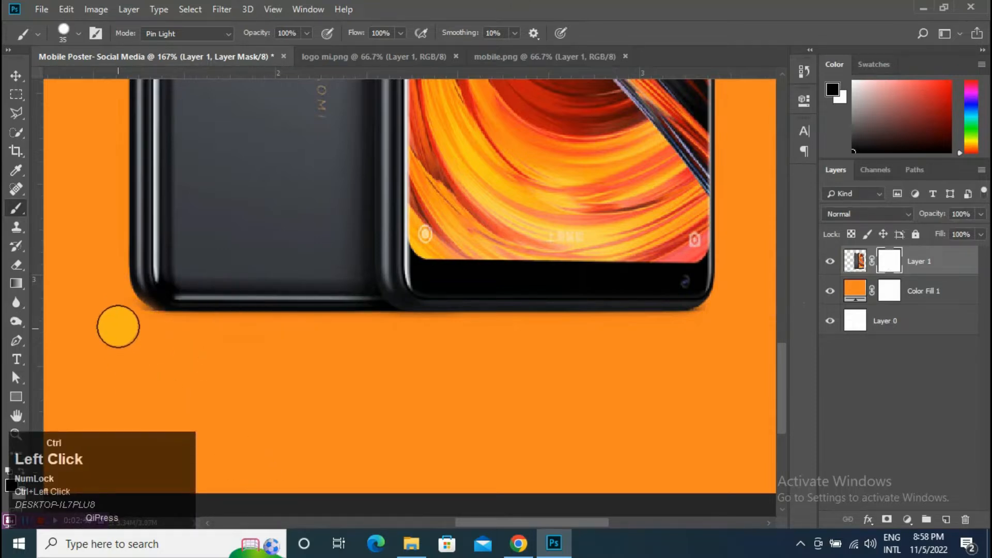
pyautogui.moveTo(124, 318); pyautogui.dragTo(172, 343)
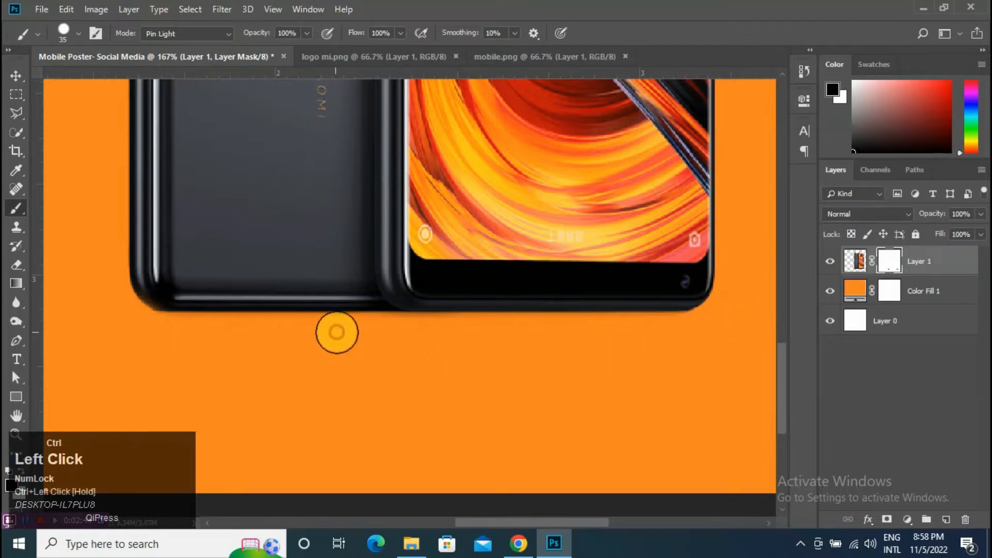
# - Try to mask out the shadow along the phone's bottom edge with freehand brush strokes, and undo those strokes
pyautogui.moveTo(337, 333); pyautogui.dragTo(729, 334)
pyautogui.moveTo(148, 324); pyautogui.dragTo(151, 325)
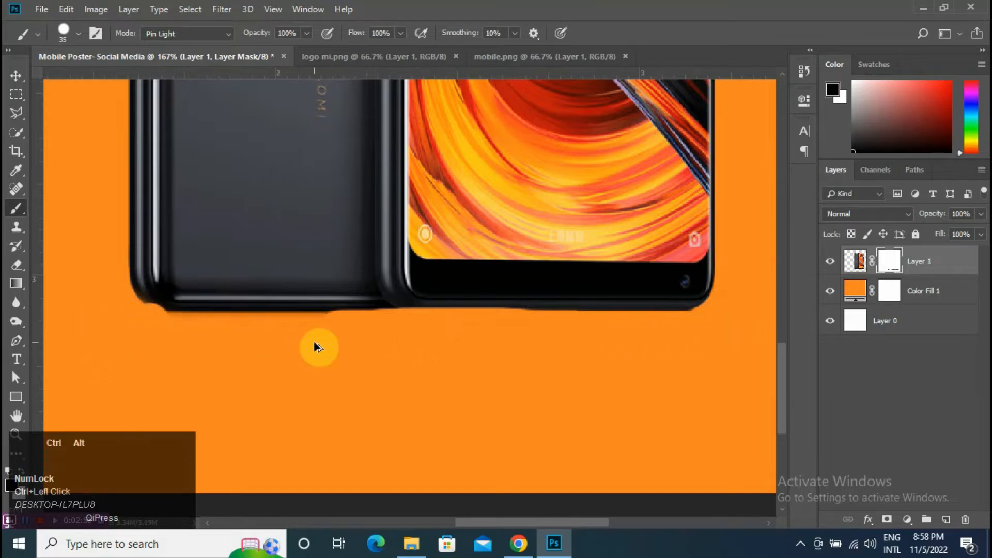
pyautogui.hotkey('ctrl', 'alt', 'z')
pyautogui.hotkey('ctrl', 'alt', 'z')
pyautogui.hotkey('ctrl', 'alt', 'z')
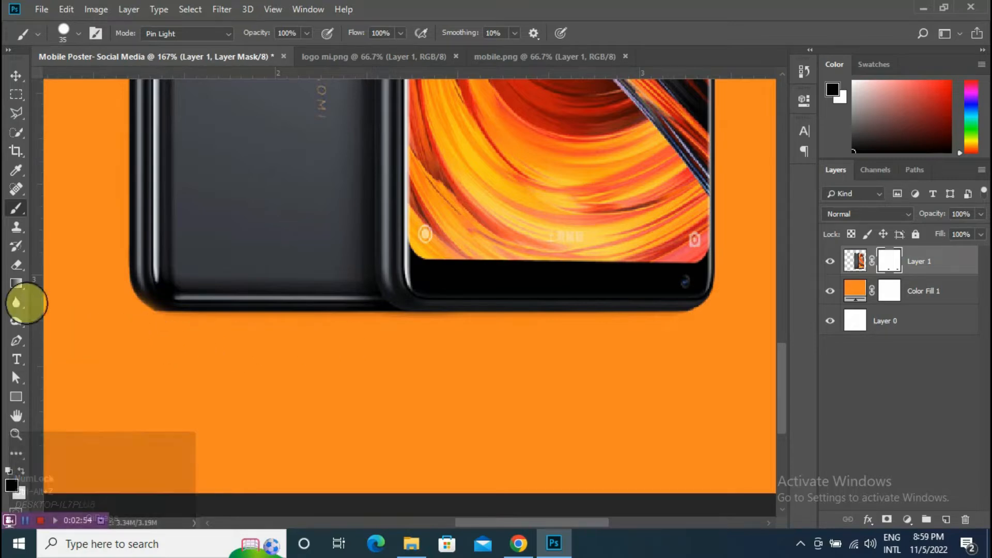
# - Mask out the shadow under the phone by painting black inside a thin rectangular selection along its bottom edge, and deselect
pyautogui.click(16, 96)
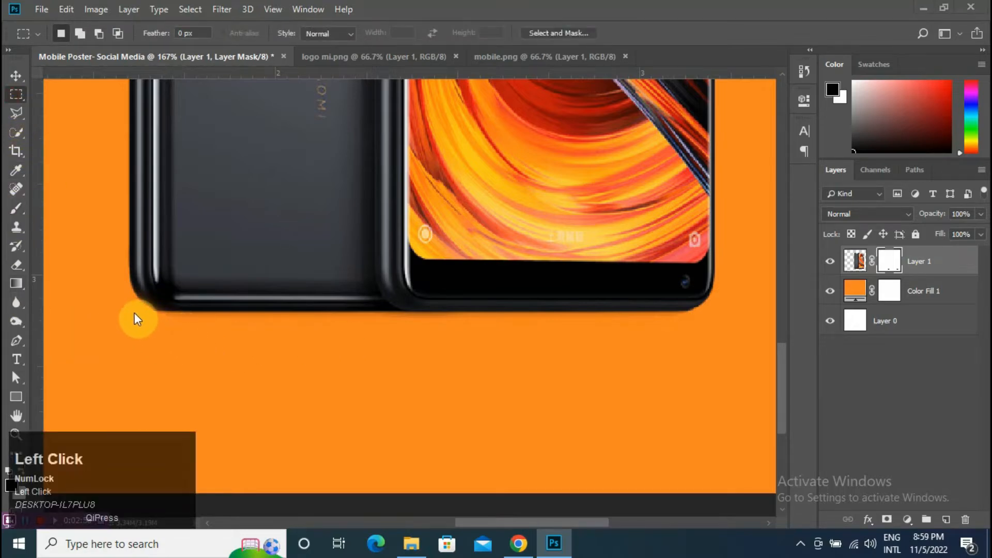
pyautogui.rightClick(16, 97)
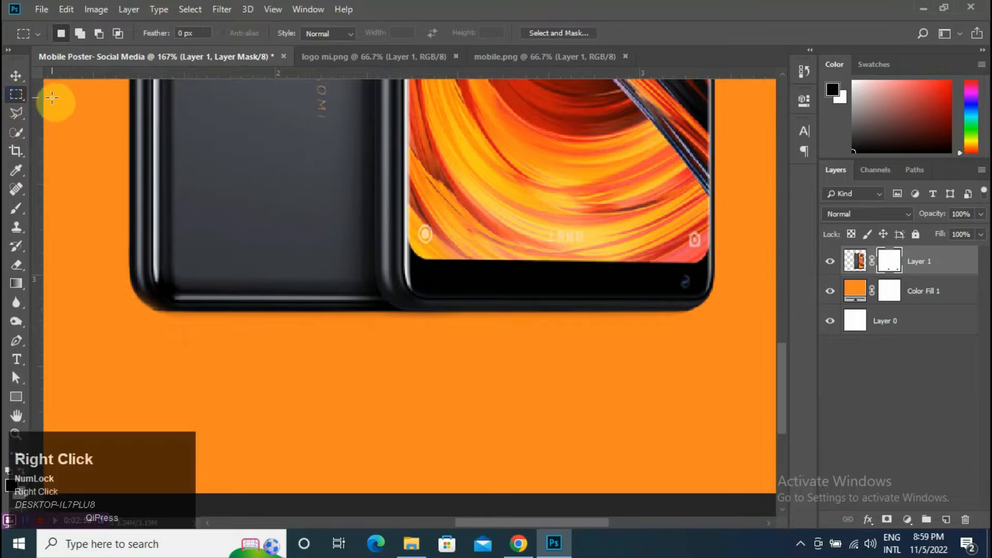
pyautogui.moveTo(140, 312); pyautogui.dragTo(706, 339)
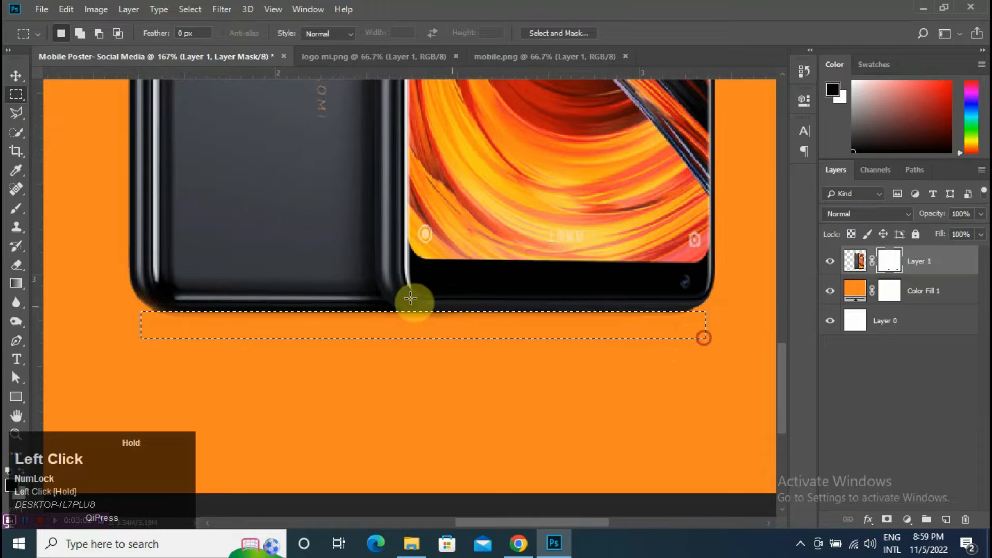
pyautogui.click(16, 208)
pyautogui.moveTo(150, 305); pyautogui.dragTo(716, 302)
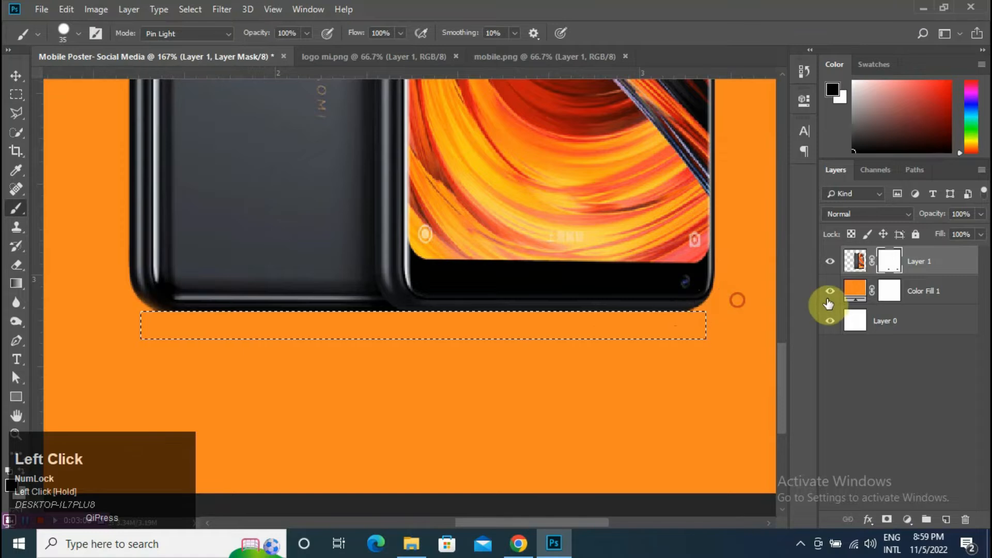
pyautogui.hotkey('ctrl', 'd')
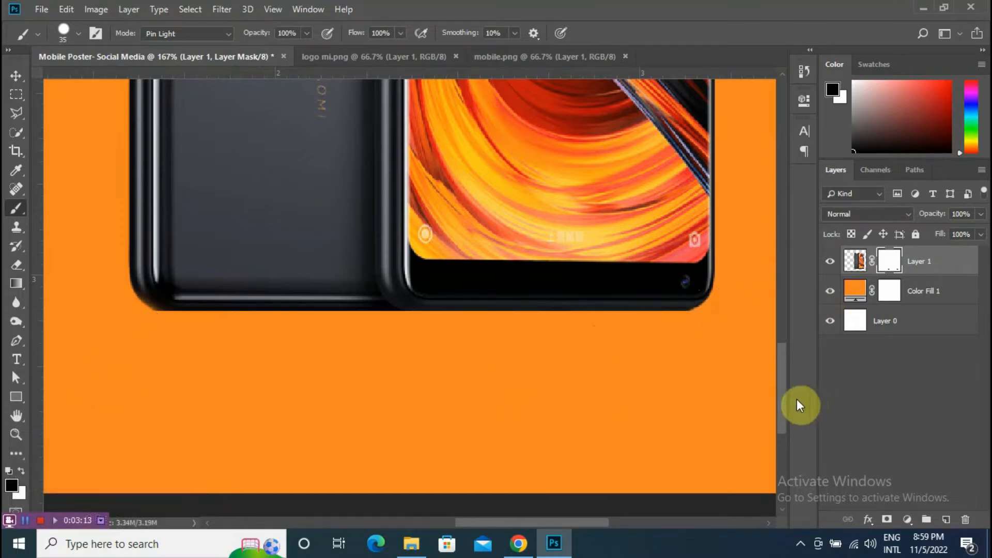
# - Add a new empty layer above the phone layer
pyautogui.moveTo(780, 375); pyautogui.dragTo(792, 349)
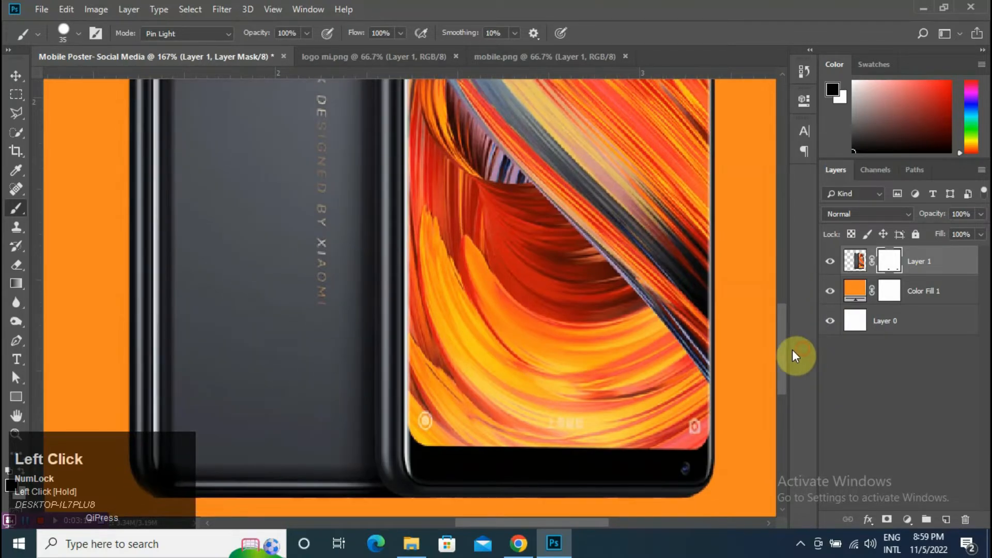
pyautogui.press('ctrl')
pyautogui.hotkey('ctrl', '0')
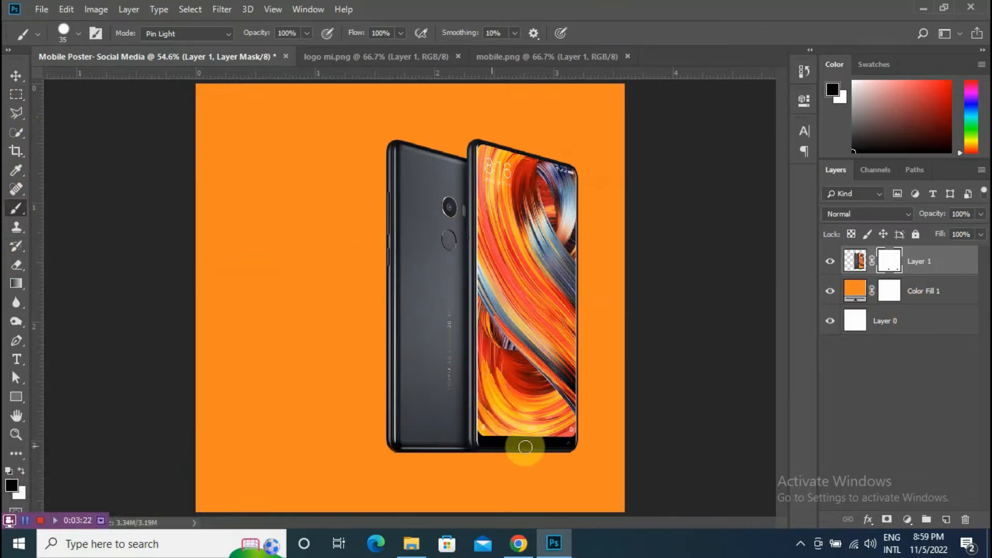
pyautogui.click(942, 522)
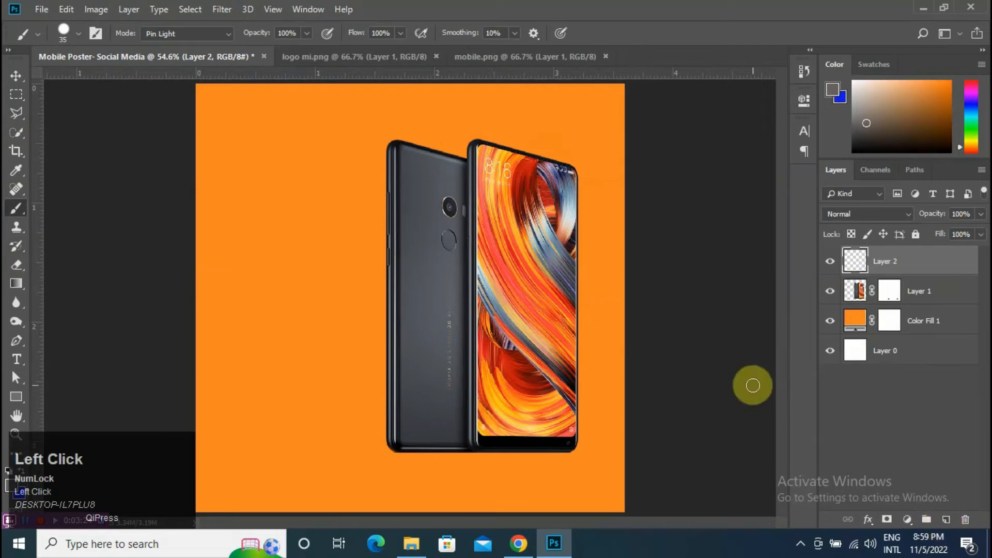
pyautogui.click(16, 76)
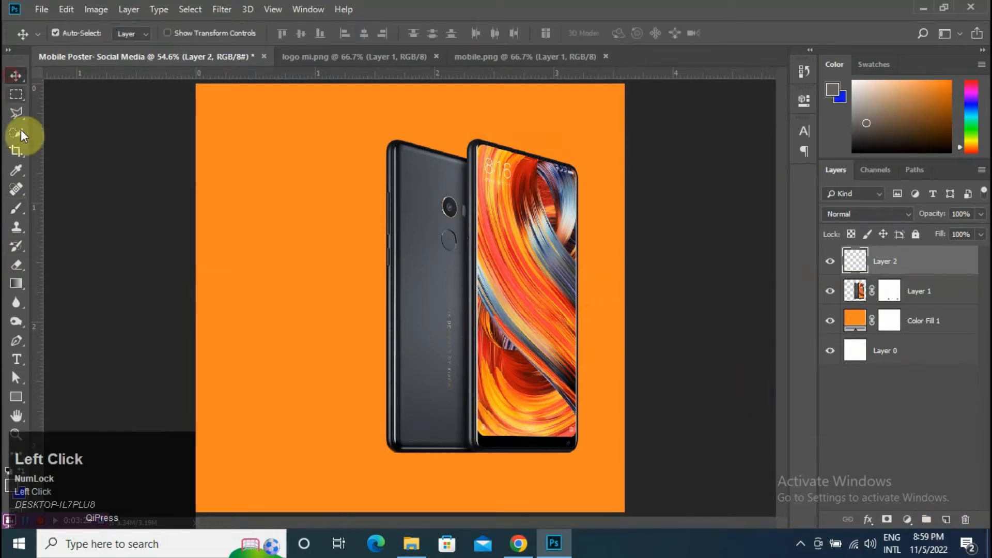
# - Duplicate Layer 1 with the phone image under the default name, and delete the empty Layer 2
pyautogui.click(404, 310)
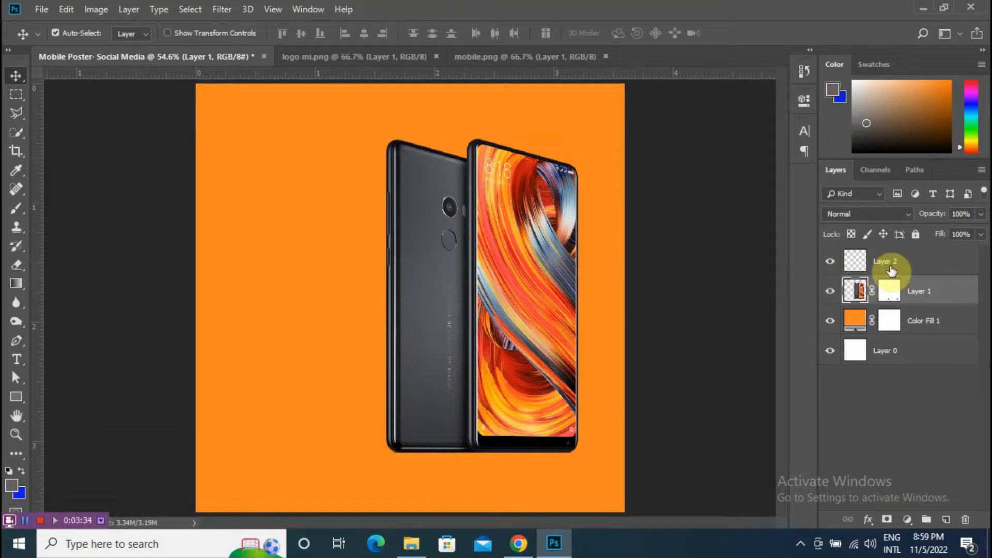
pyautogui.rightClick(923, 297)
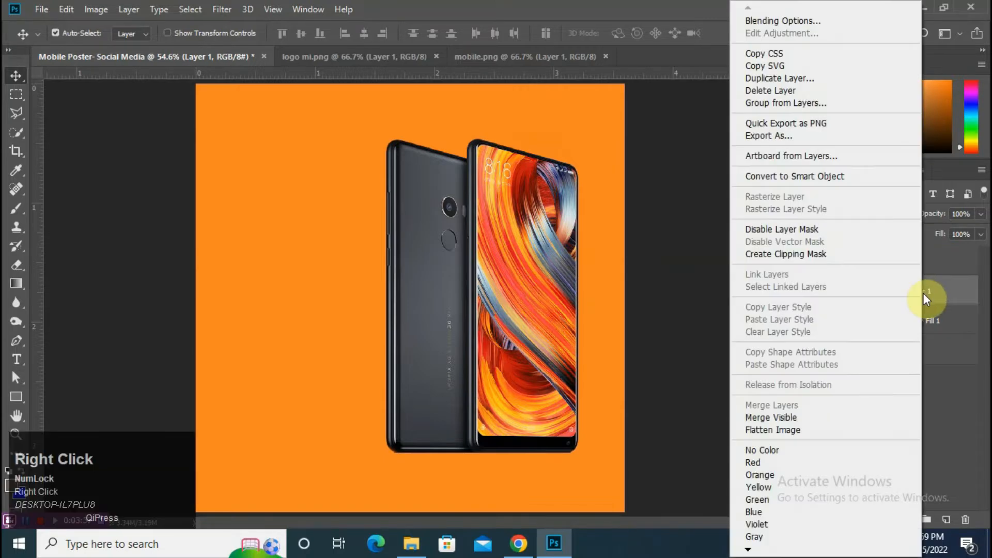
pyautogui.click(789, 81)
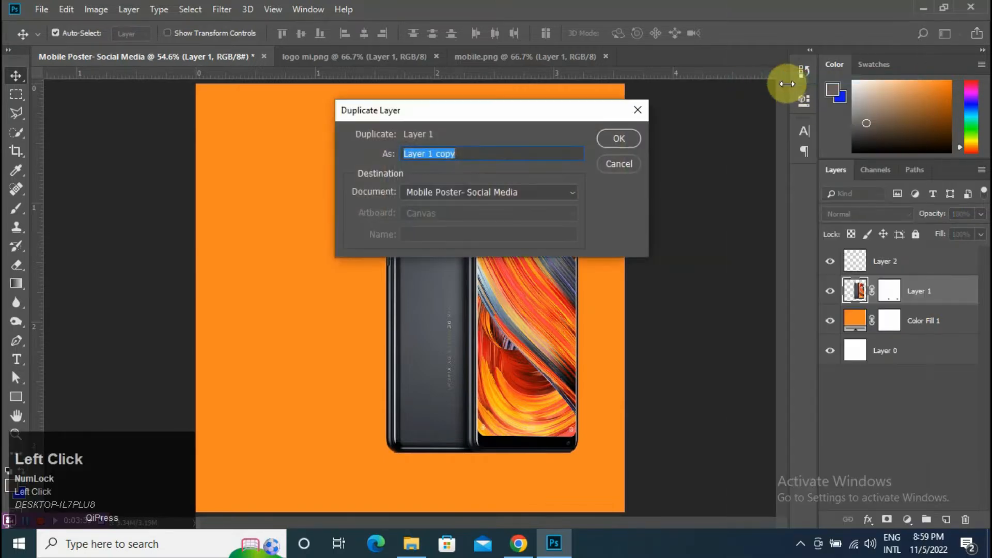
pyautogui.click(615, 138)
pyautogui.click(877, 254)
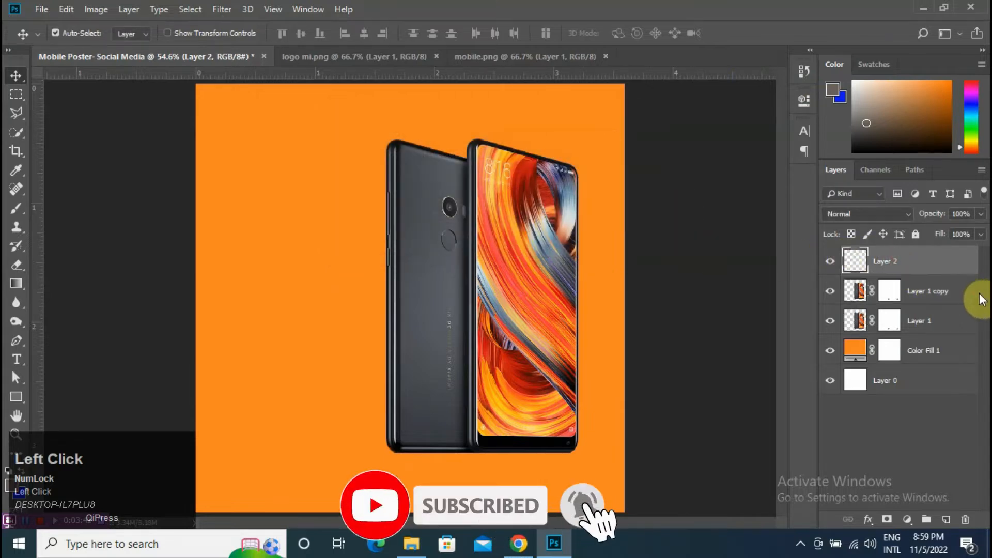
pyautogui.press('Delete')
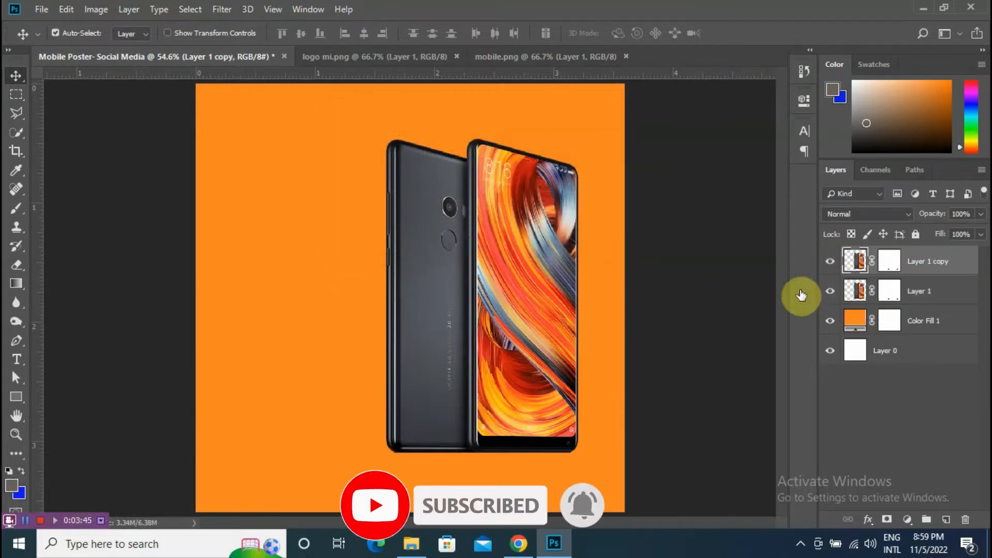
# - Try to flip the copied phone vertically about its centre with Free Transform, and undo the flip
pyautogui.hotkey('ctrl', 't')
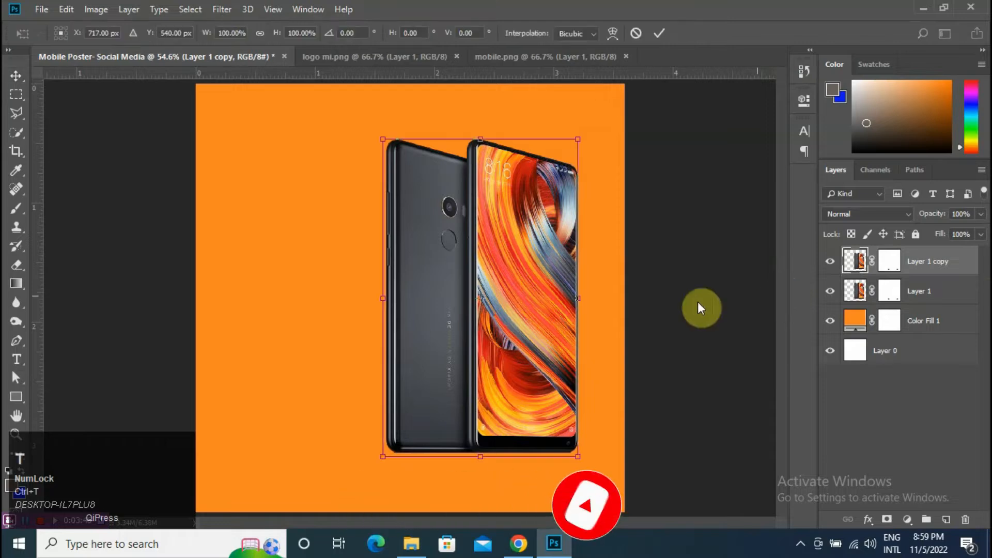
pyautogui.rightClick(492, 305)
pyautogui.click(519, 501)
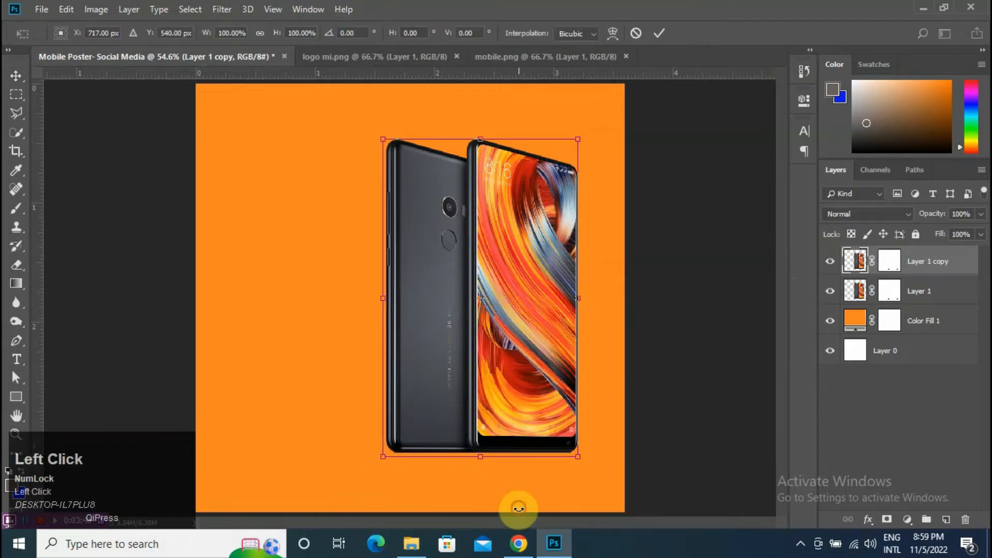
pyautogui.rightClick(510, 365)
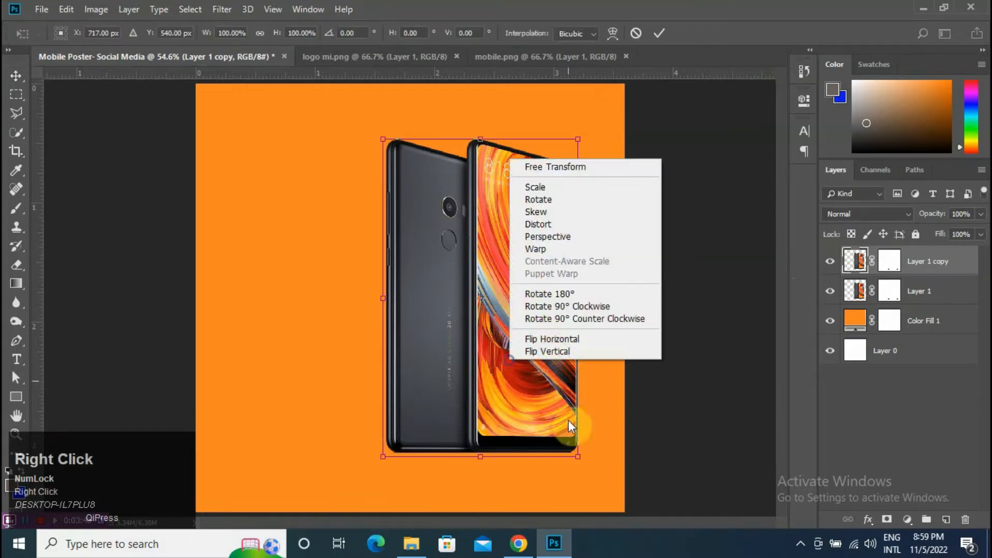
pyautogui.click(562, 349)
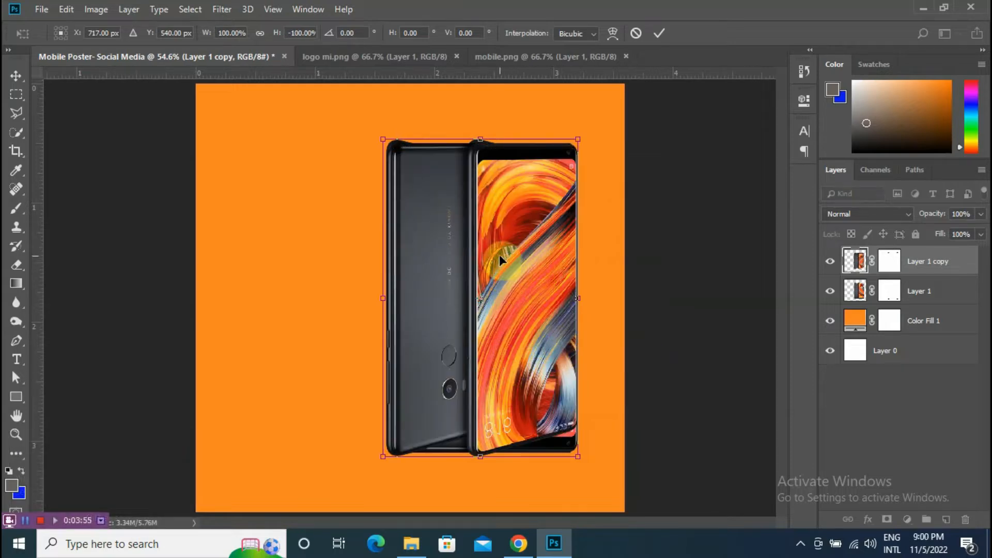
pyautogui.hotkey('ctrl', 'z')
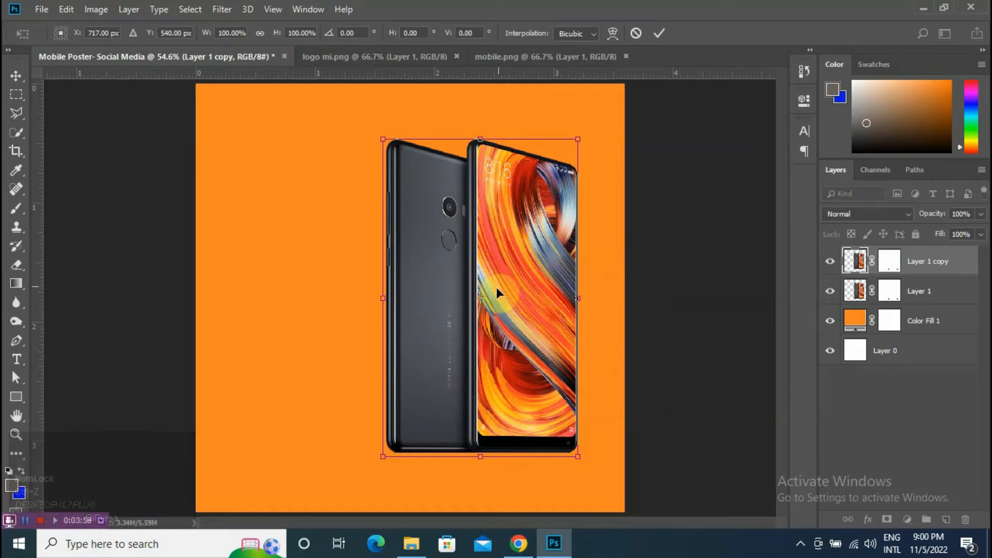
# - Place the transform reference point on the bottom edge of the copied phone and flip the copy vertically about it
pyautogui.moveTo(482, 297); pyautogui.dragTo(483, 451)
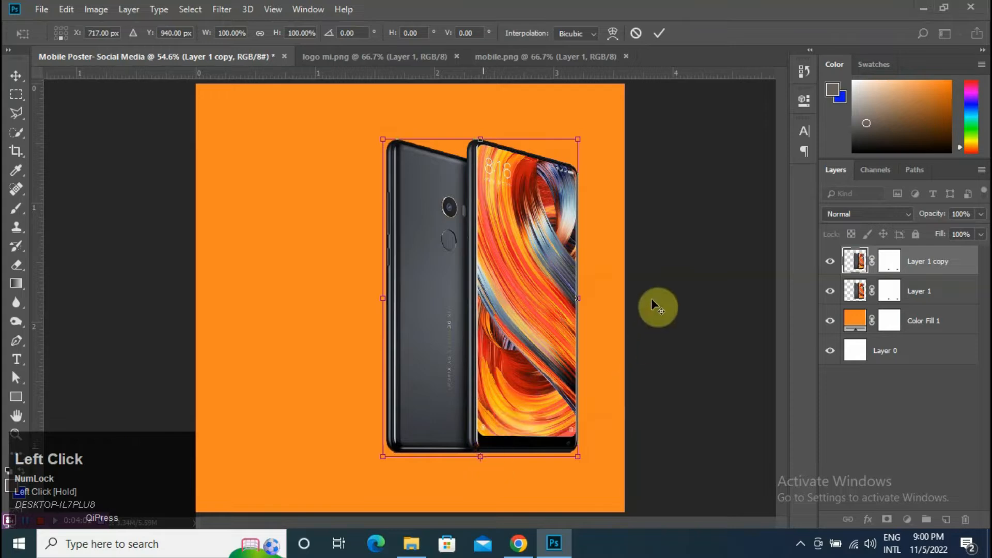
pyautogui.rightClick(516, 281)
pyautogui.rightClick(538, 322)
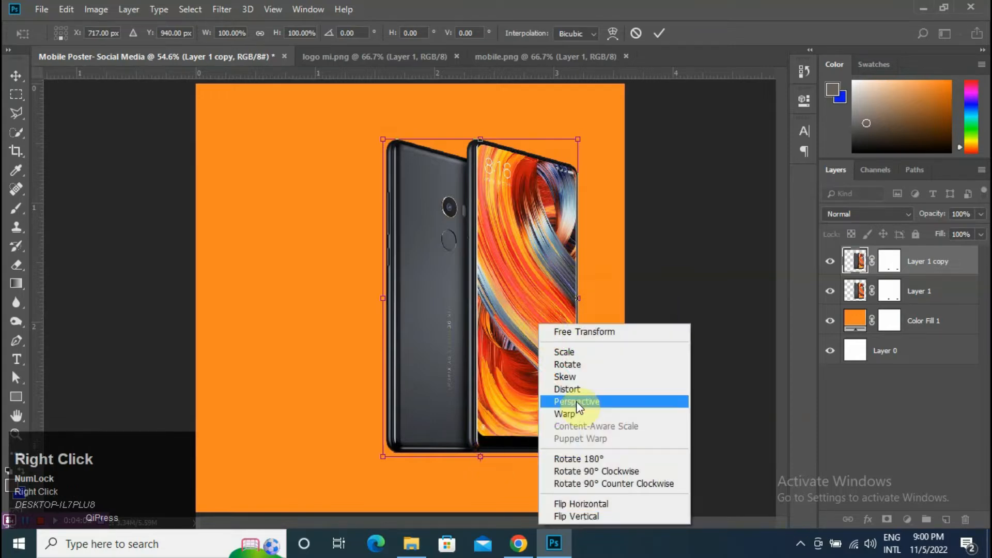
pyautogui.click(583, 514)
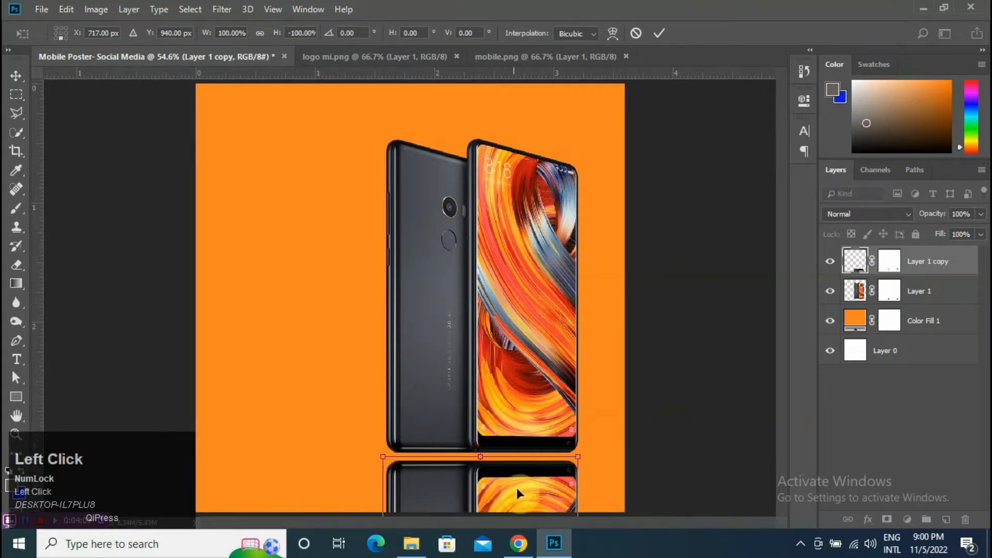
# - Nudge the flipped copy up to Y 922 px against the phone's bottom edge, and lower its layer opacity to 26%
pyautogui.press('Up')
pyautogui.press('Up')
pyautogui.press('Up')
pyautogui.press('Up')
pyautogui.press('Up')
pyautogui.press('Up')
pyautogui.press('Up')
pyautogui.press('Up')
pyautogui.press('Up')
pyautogui.press('Up')
pyautogui.press('Up')
pyautogui.press('Up')
pyautogui.press('Up')
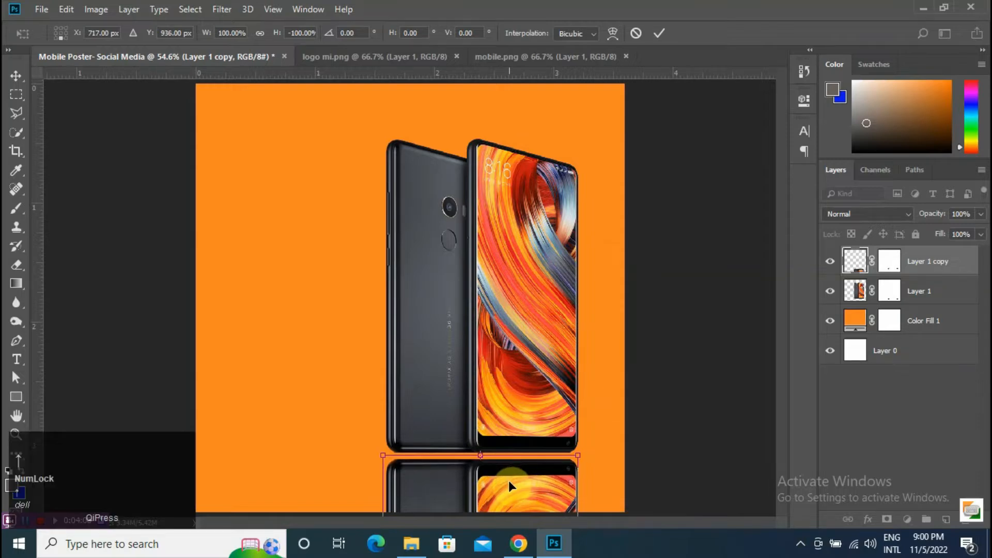
pyautogui.press('Up')
pyautogui.press('Up')
pyautogui.press('Up')
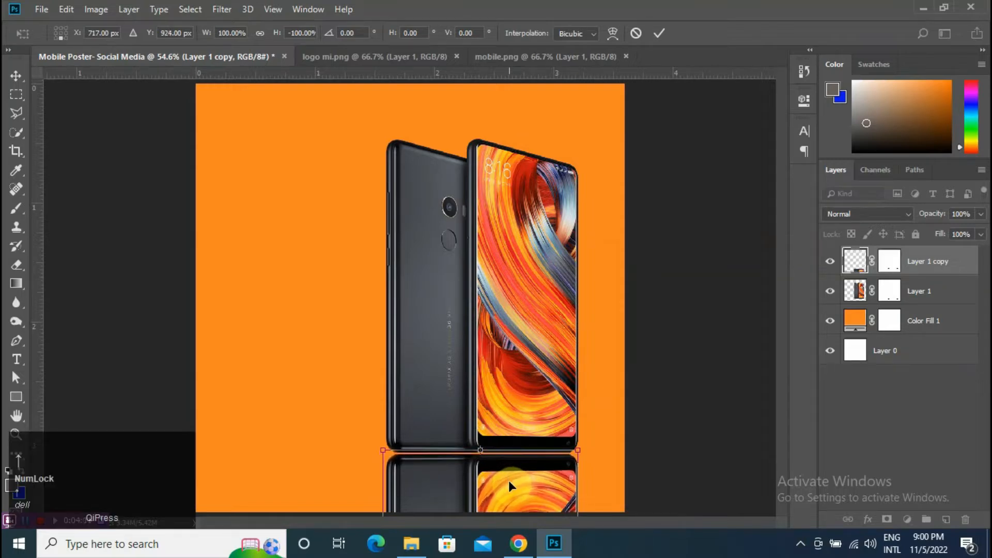
pyautogui.press('Up')
pyautogui.press('Up')
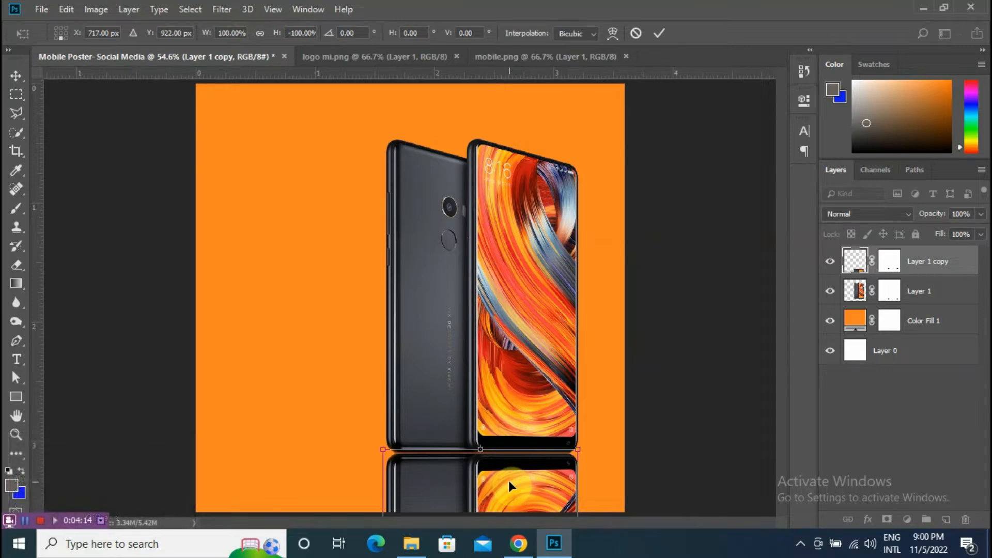
pyautogui.press('Return')
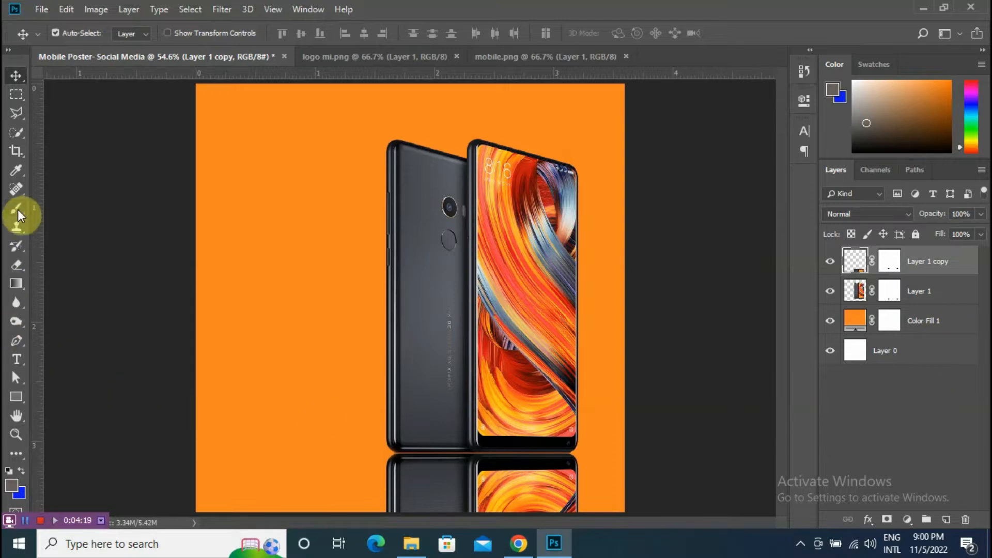
pyautogui.click(980, 214)
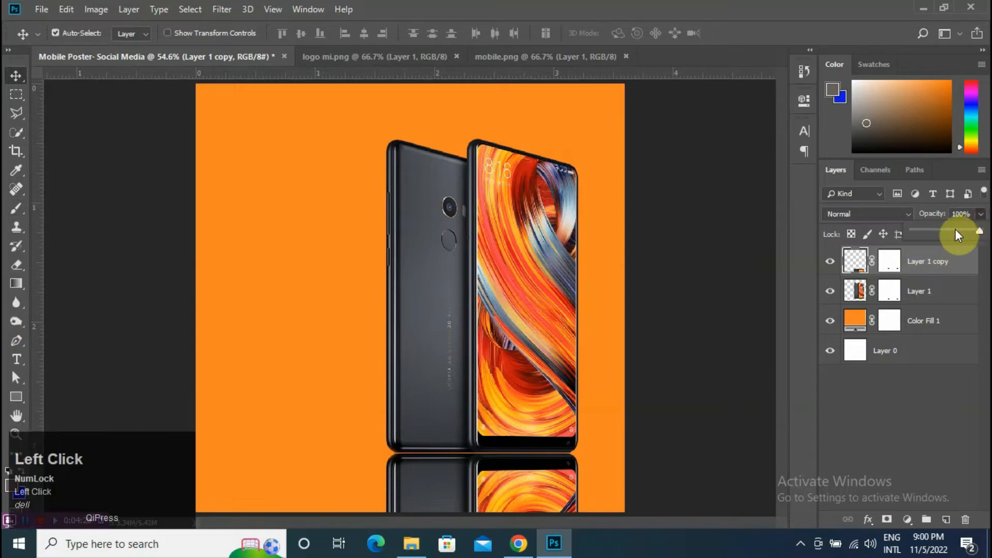
pyautogui.moveTo(955, 228); pyautogui.dragTo(930, 231)
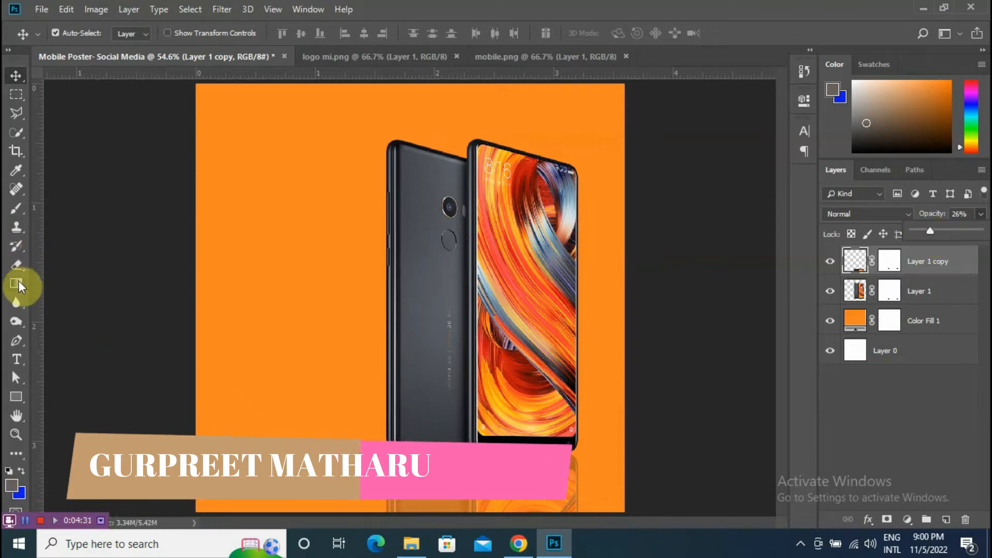
# - Add a new layer on top of the layer stack and name it shadow
pyautogui.click(946, 519)
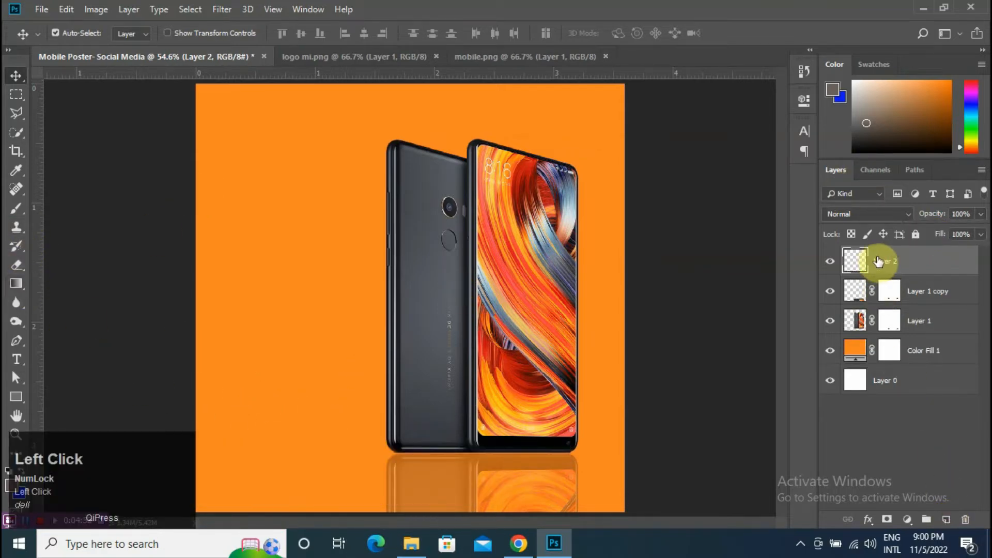
pyautogui.write('shadow')
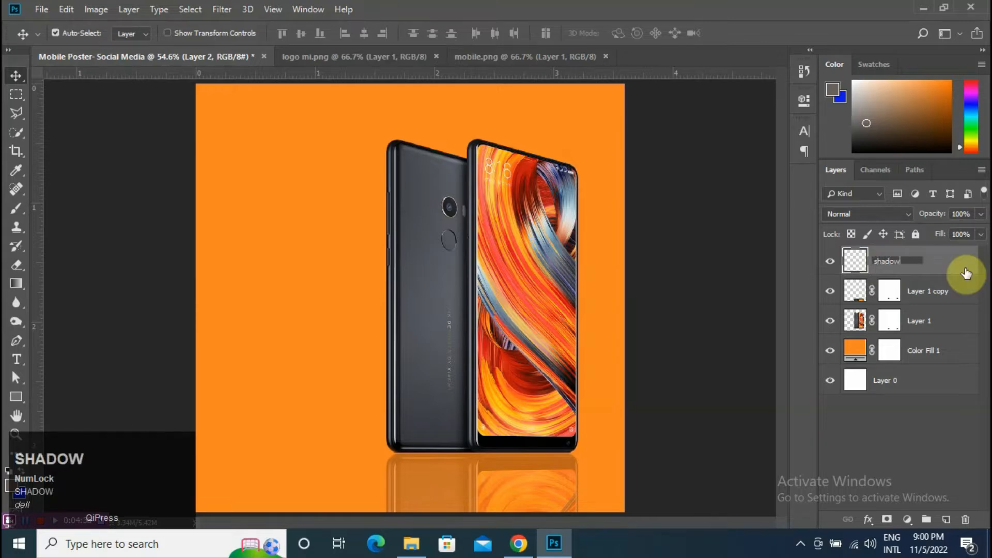
pyautogui.press('Return')
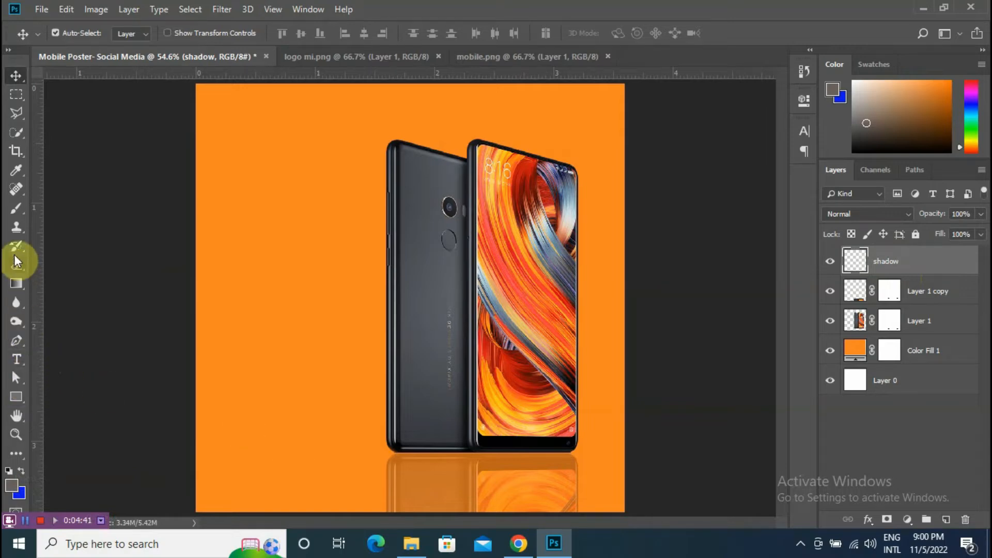
# - Set up the Brush tool with the near-black foreground colour #090909 and a size of 300 px
pyautogui.click(14, 208)
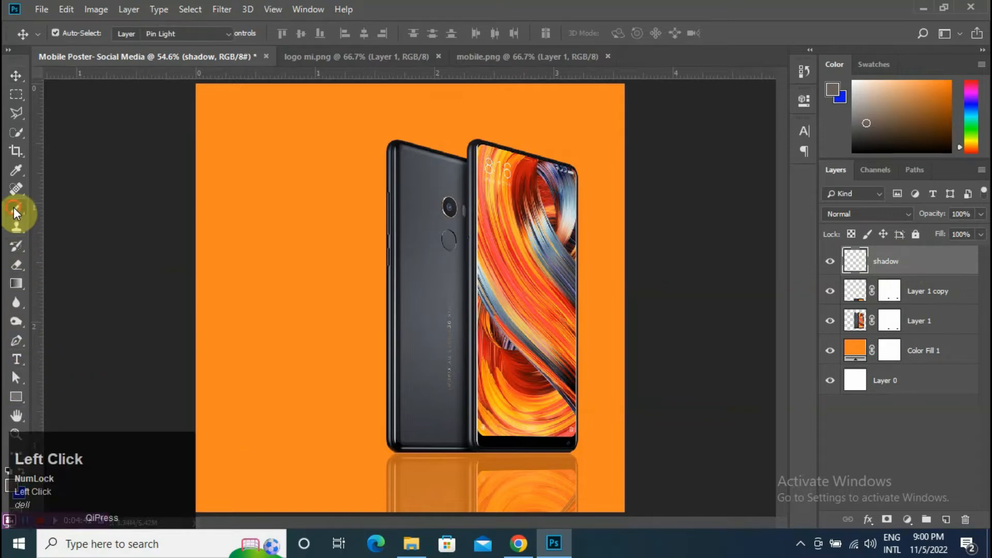
pyautogui.click(7, 488)
pyautogui.moveTo(615, 215); pyautogui.dragTo(589, 249)
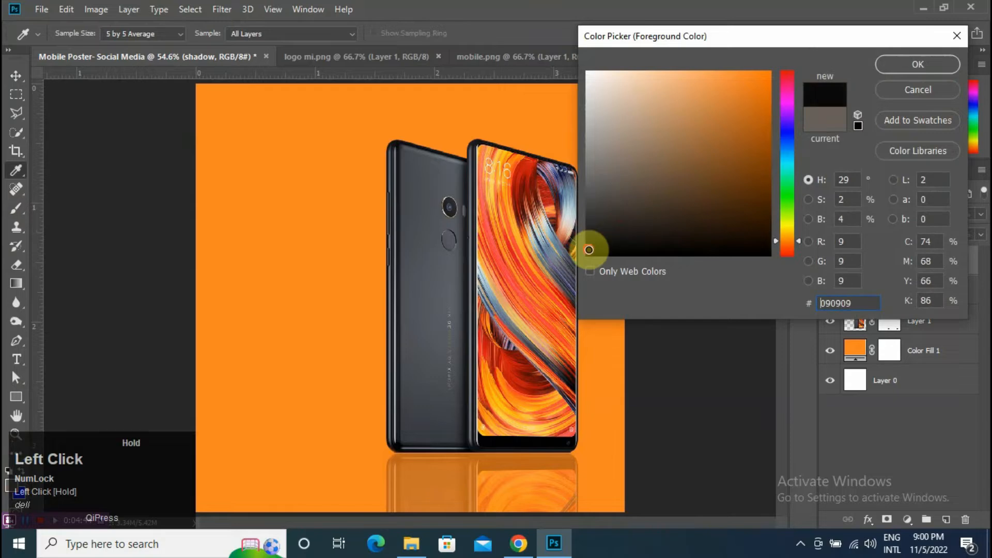
pyautogui.click(891, 65)
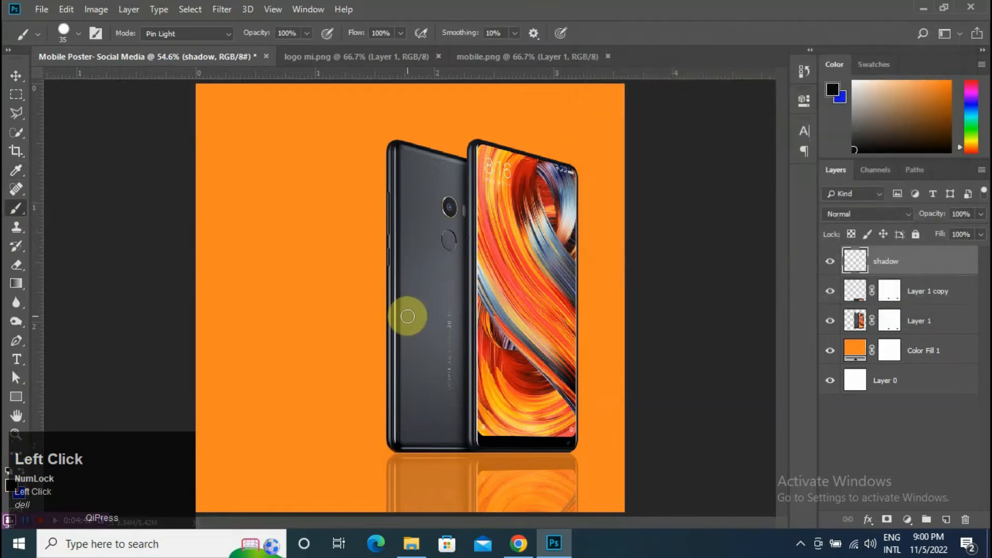
pyautogui.press(']')
pyautogui.press(']')
pyautogui.press(']')
pyautogui.press(']')
pyautogui.press(']')
pyautogui.press(']')
pyautogui.press(']')
pyautogui.press(']')
pyautogui.press(']')
pyautogui.press(']')
pyautogui.press(']')
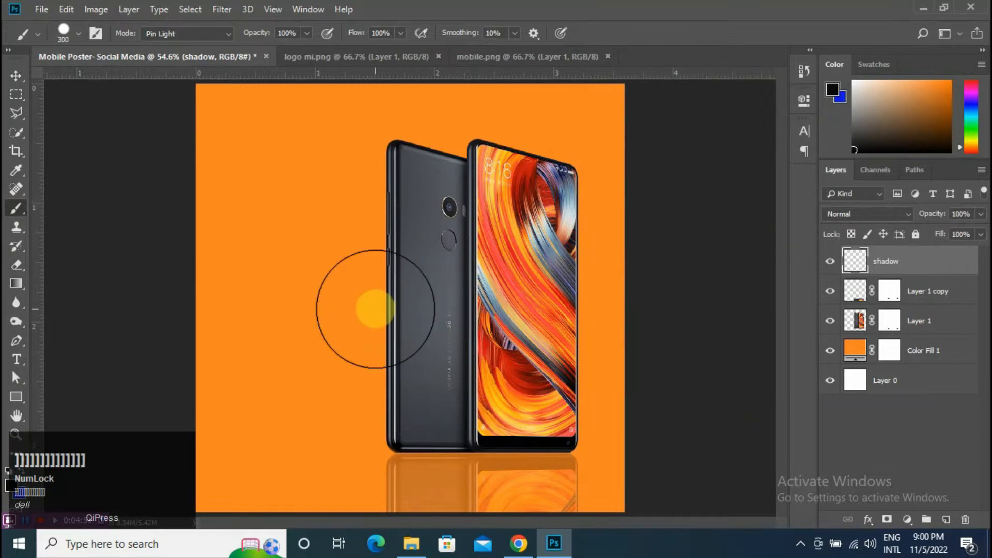
# - Undo a trial hard-edged dab, and stamp one 300 px Soft Round dab over the back phone's outer edge on the shadow layer
pyautogui.click(375, 309)
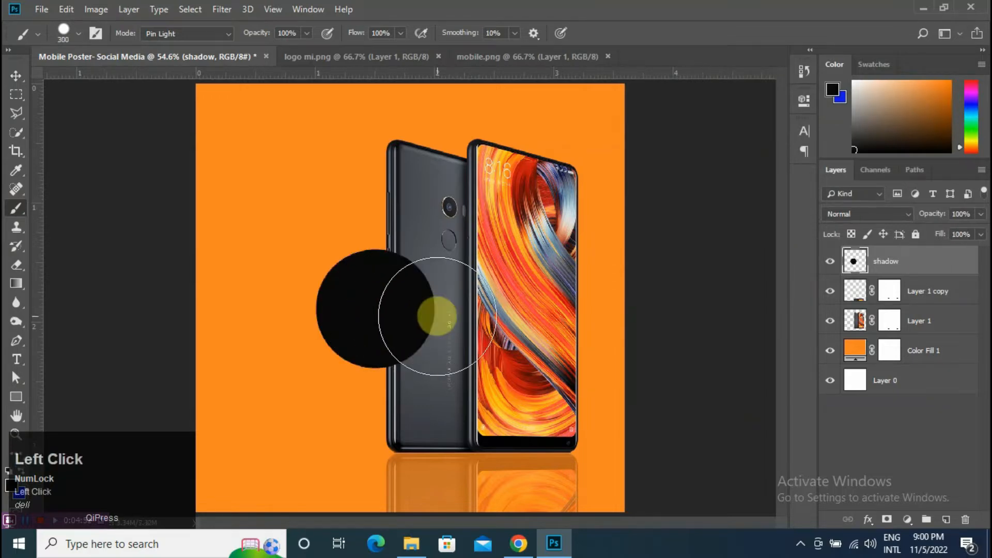
pyautogui.hotkey('ctrl', 'z')
pyautogui.rightClick(401, 289)
pyautogui.click(448, 391)
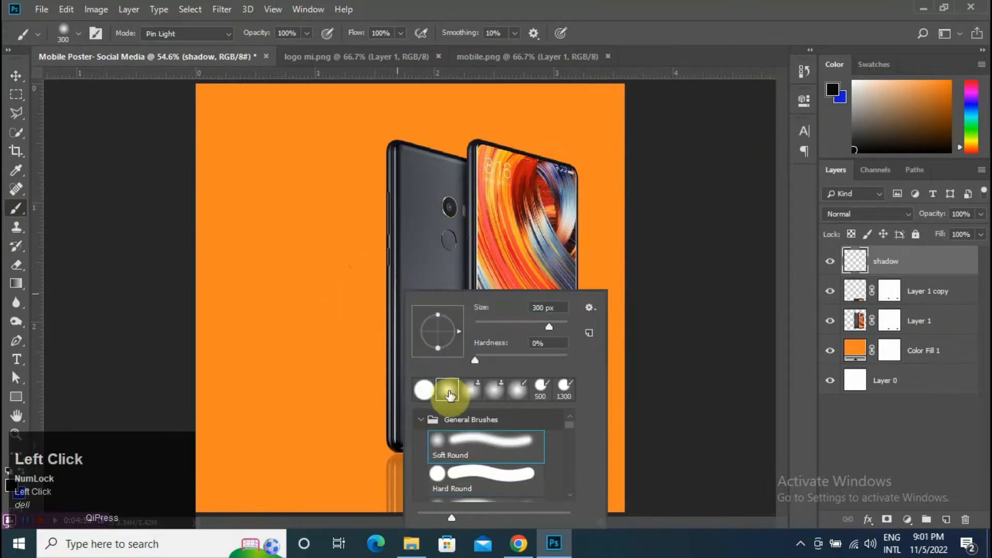
pyautogui.click(384, 317)
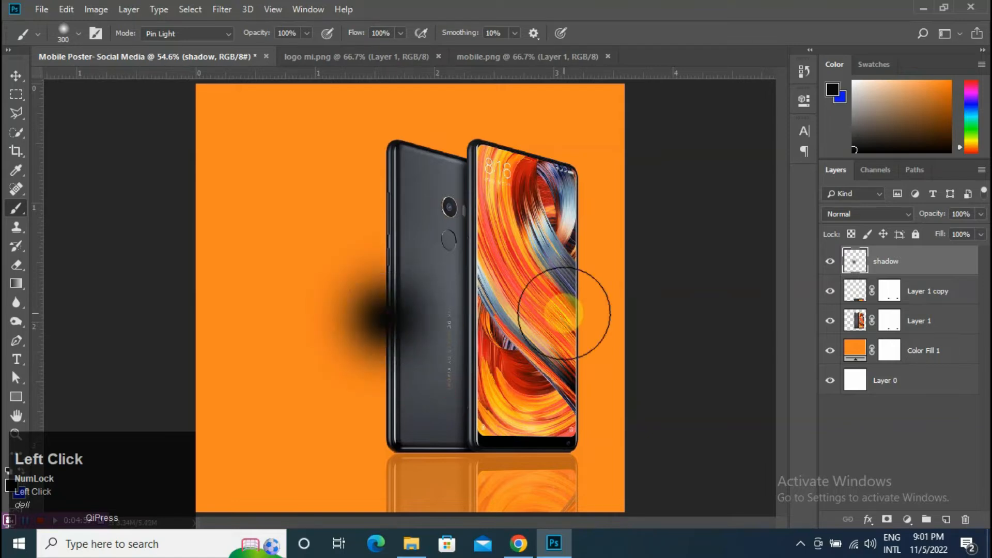
# - Transform the soft black dab into a thin, wide streak, squashing its height to about 9.7% and stretching its width
pyautogui.hotkey('ctrl', 't')
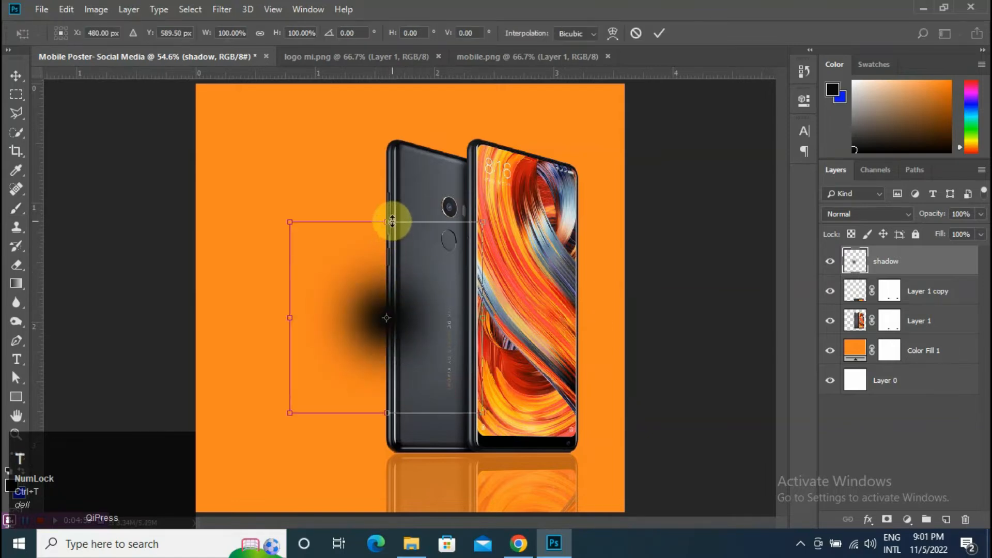
pyautogui.moveTo(388, 223); pyautogui.dragTo(370, 396)
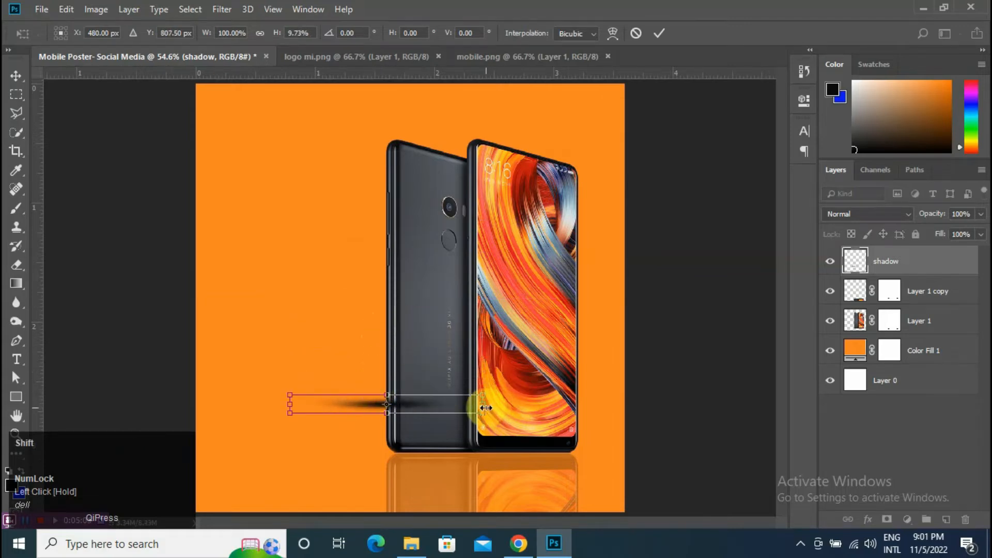
pyautogui.moveTo(485, 408); pyautogui.dragTo(578, 409)
pyautogui.press('Return')
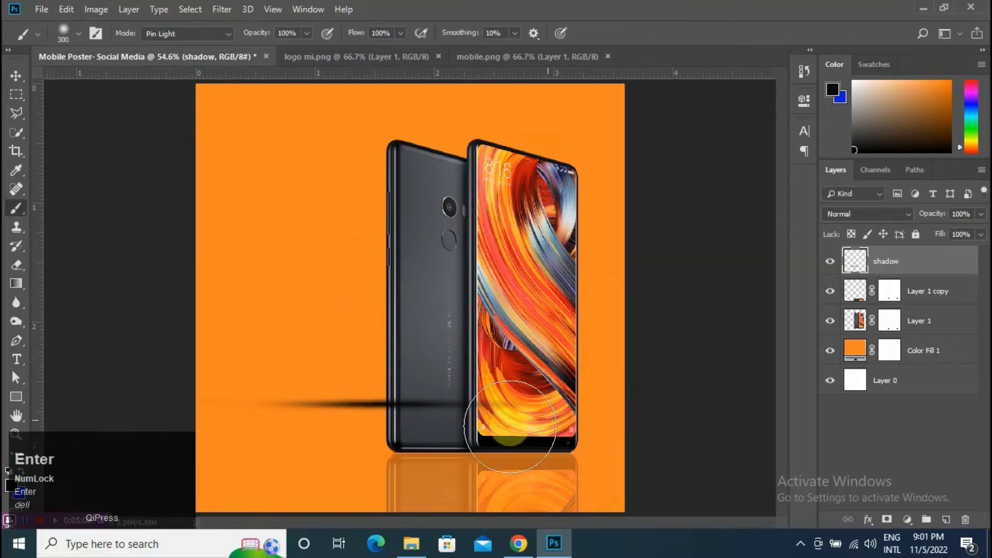
# - Lower the shadow layer's opacity to 34% and move the streak under the phone's bottom edge
pyautogui.moveTo(980, 214); pyautogui.dragTo(935, 231)
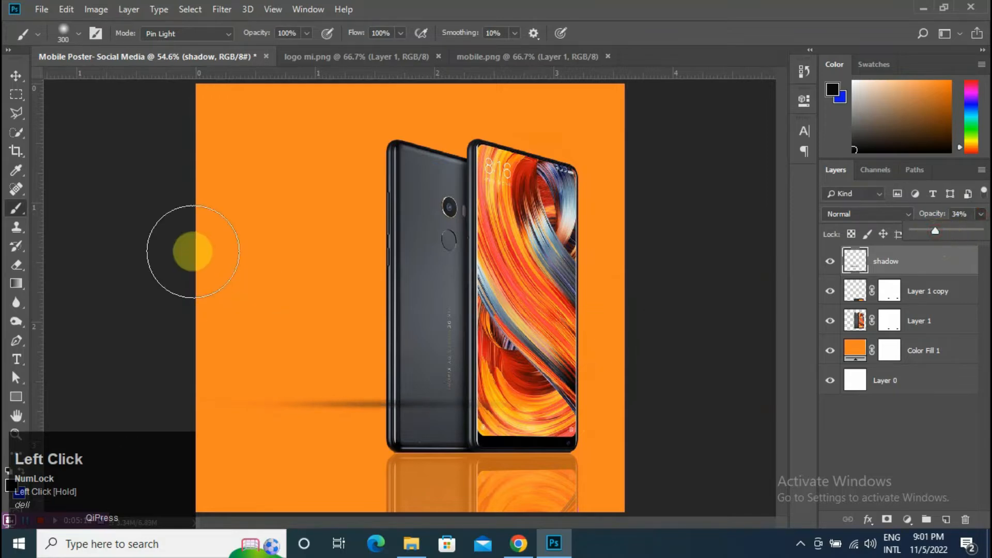
pyautogui.click(13, 78)
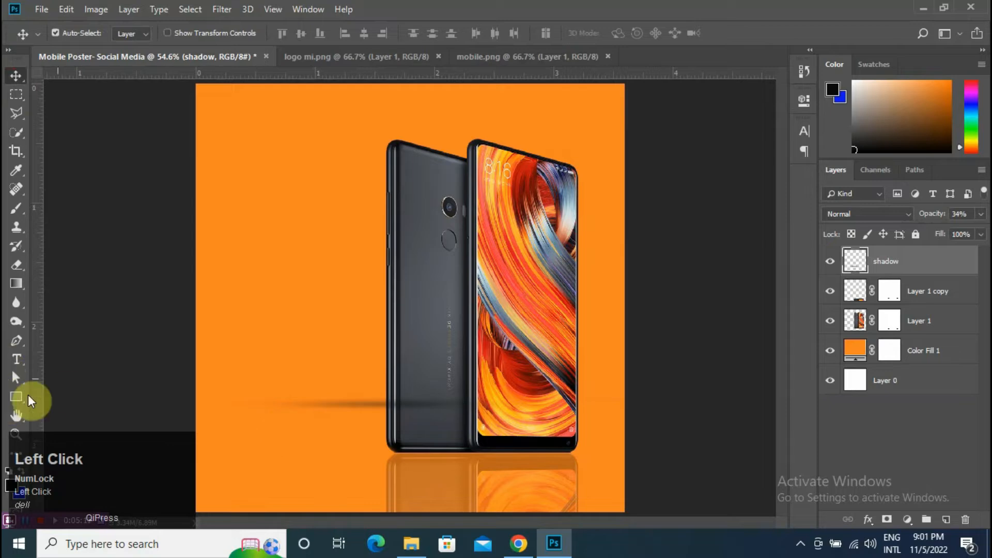
pyautogui.moveTo(337, 406); pyautogui.dragTo(443, 454)
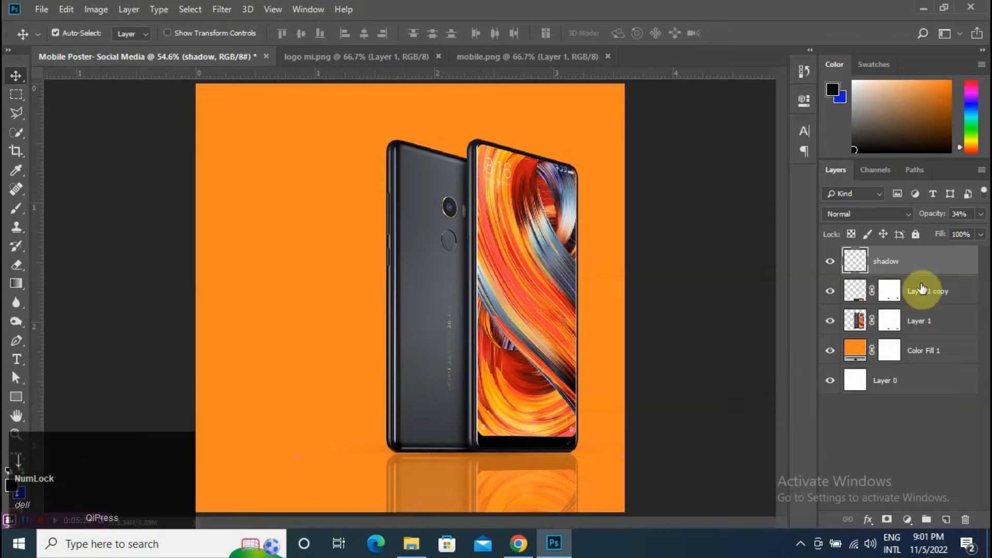
# - Raise the shadow layer's opacity to 88% and toggle its visibility to compare the poster with and without it
pyautogui.click(980, 214)
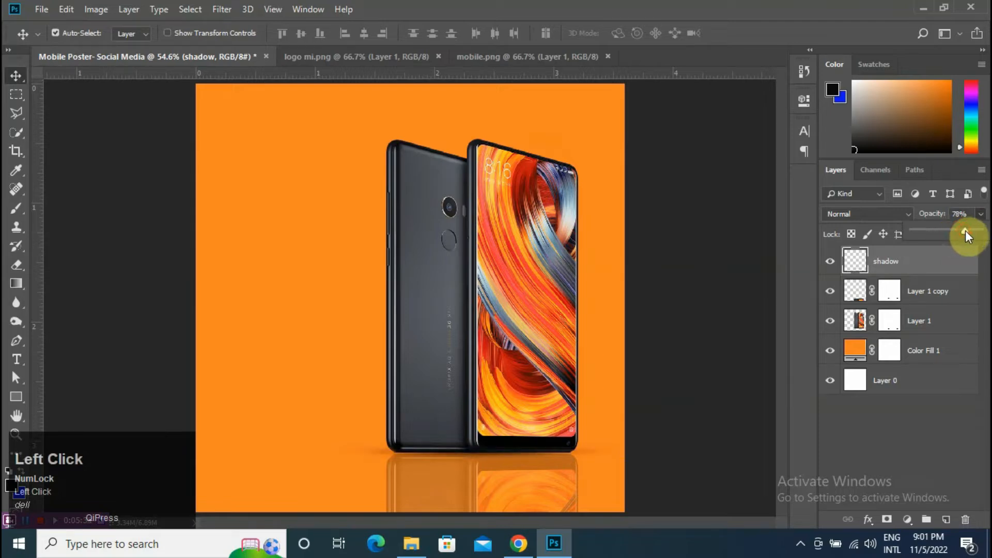
pyautogui.moveTo(965, 231); pyautogui.dragTo(971, 231)
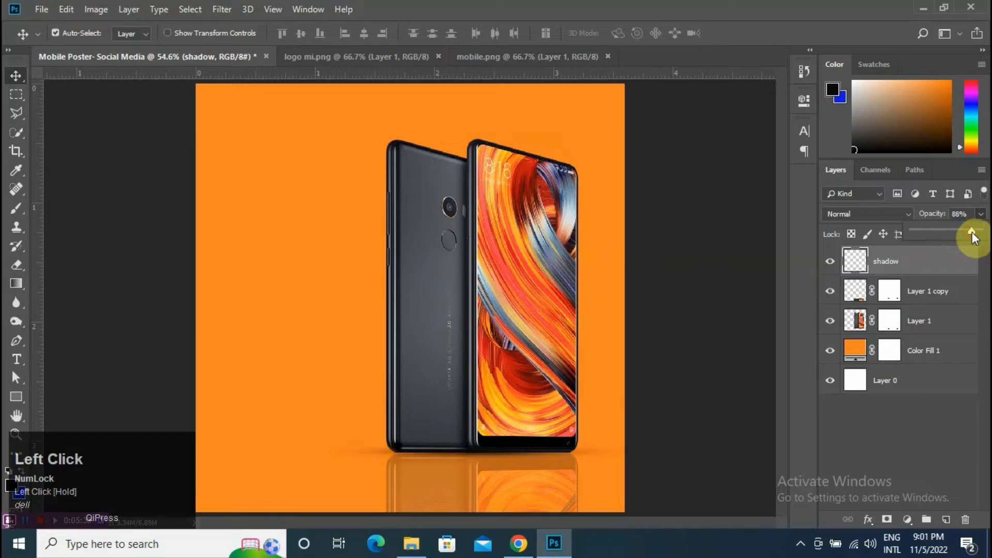
pyautogui.click(831, 266)
pyautogui.click(832, 266)
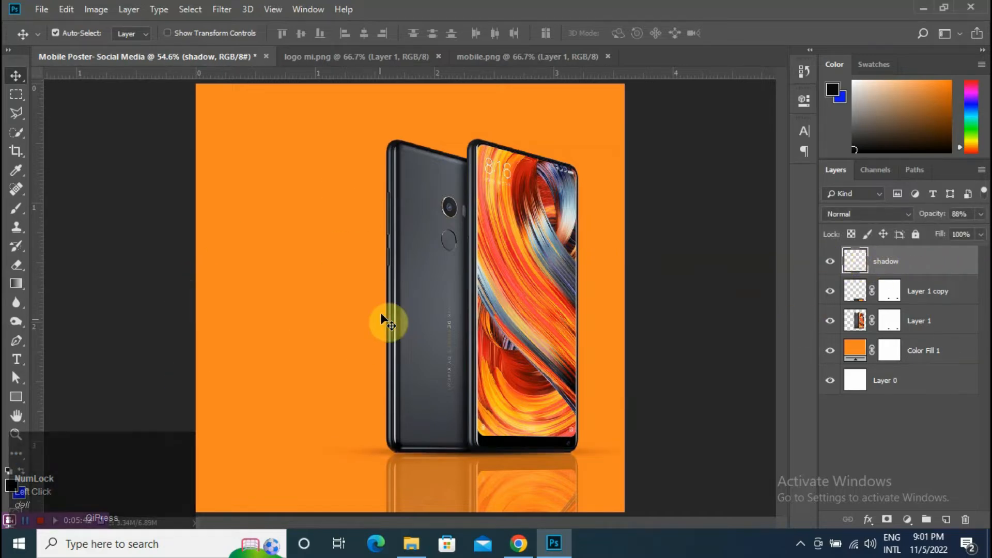
# - Bring the black Mi logo from logo mi.png into the Mobile Poster- Social Media document as a new layer
pyautogui.click(362, 55)
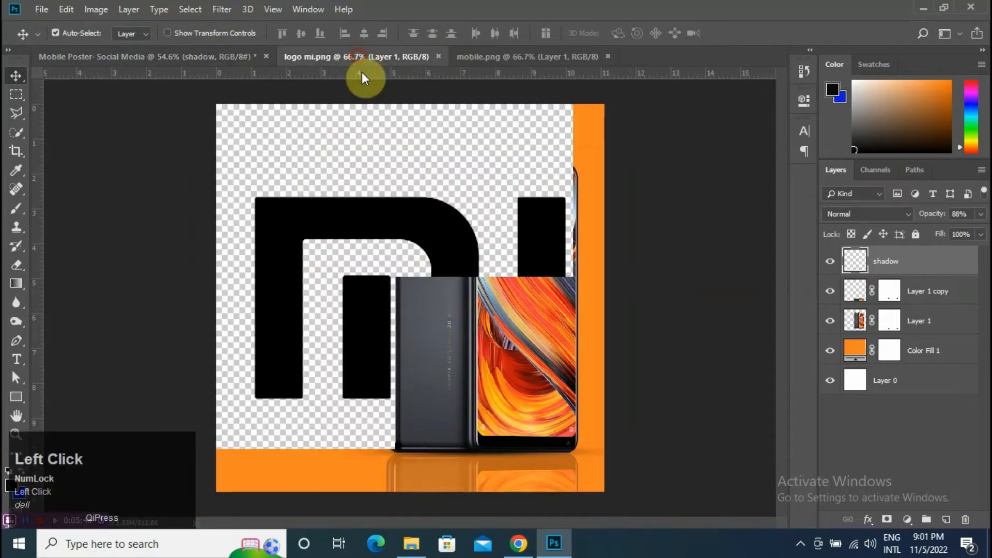
pyautogui.click(318, 225)
pyautogui.moveTo(274, 227); pyautogui.dragTo(255, 172)
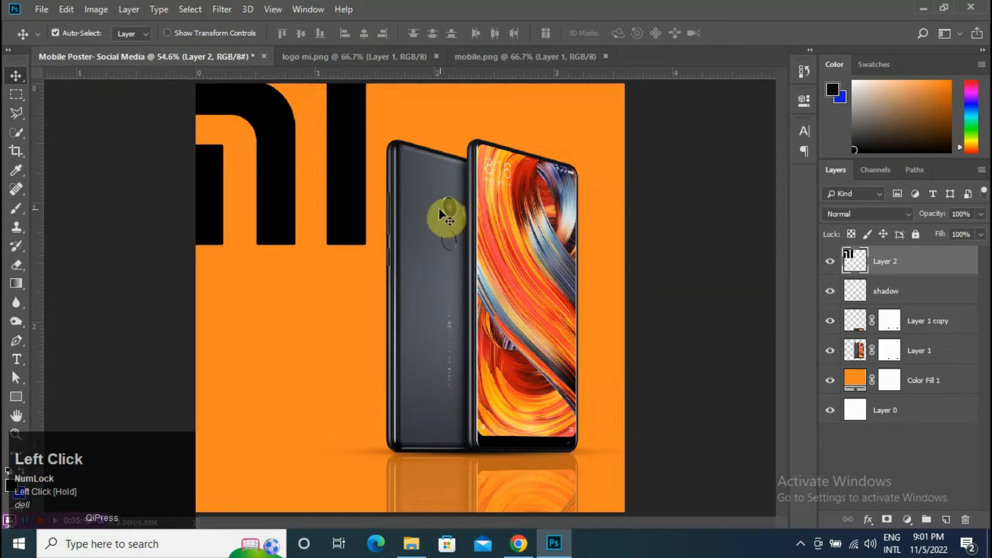
# - Scale the Mi logo proportionally to about 35.4% and place it in the poster's upper-left corner with a small margin
pyautogui.press('ctrl')
pyautogui.hotkey('ctrl', 't')
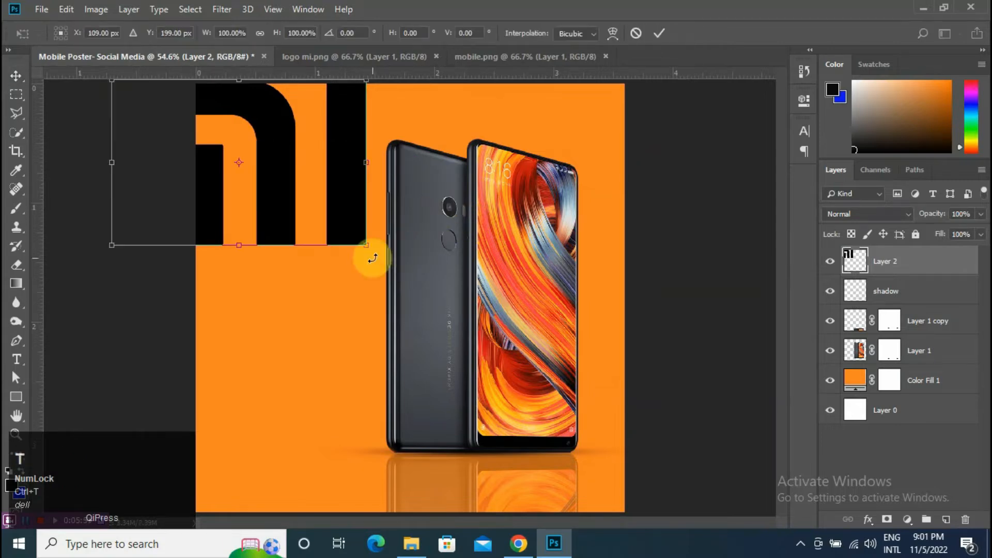
pyautogui.moveTo(365, 247); pyautogui.dragTo(284, 192)
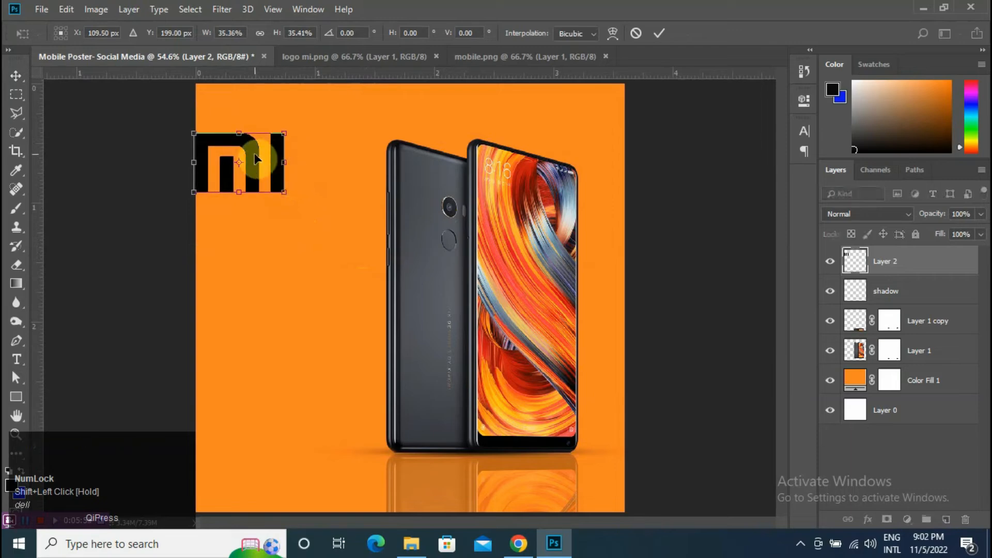
pyautogui.moveTo(256, 154); pyautogui.dragTo(277, 123)
pyautogui.press('Return')
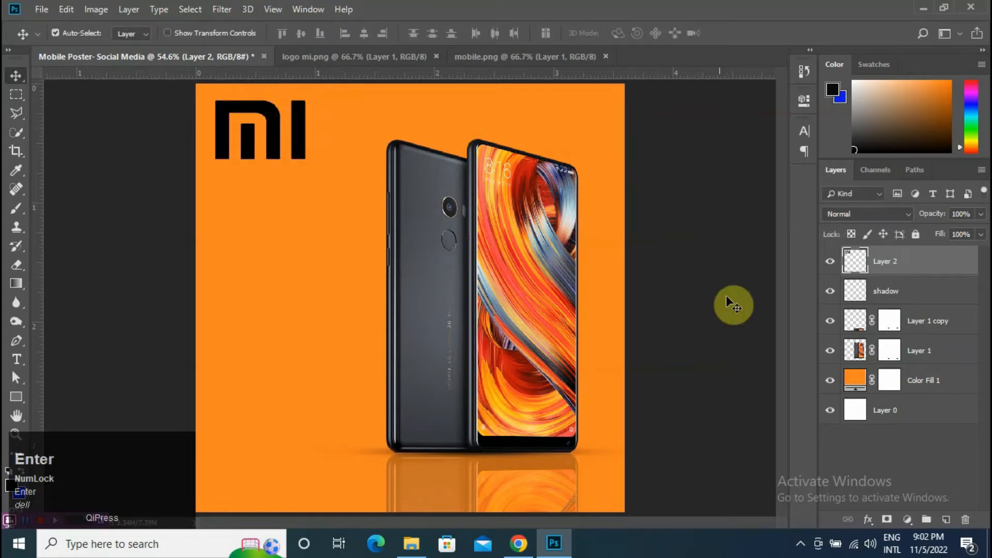
# - Apply a white Color Overlay at 100% opacity with Normal blending to the Mi logo layer
pyautogui.click(858, 261)
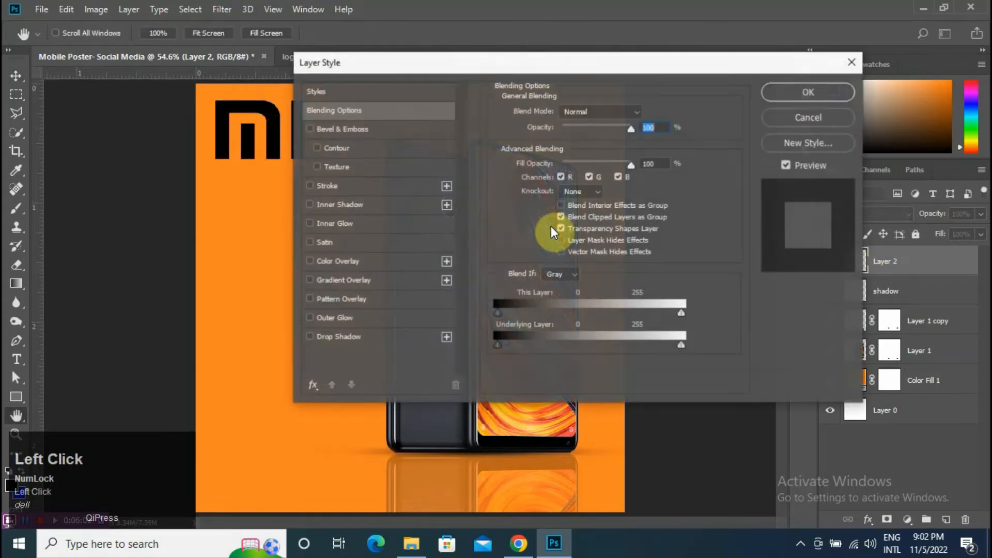
pyautogui.click(342, 264)
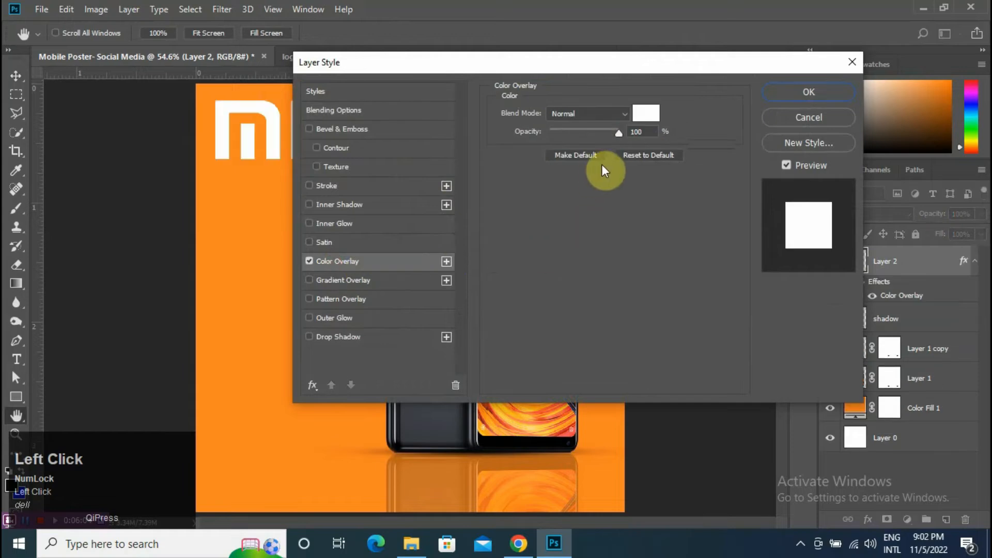
pyautogui.moveTo(622, 69); pyautogui.dragTo(736, 70)
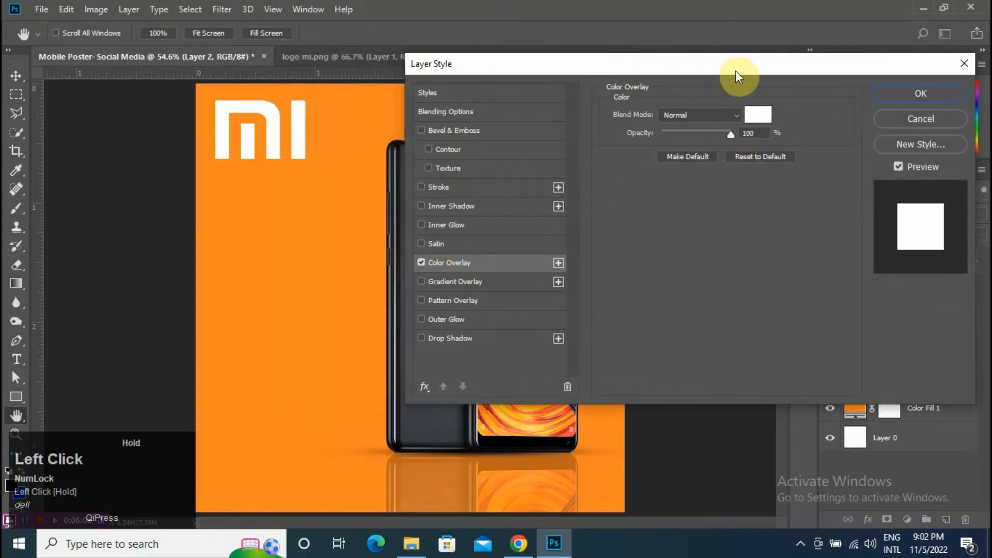
pyautogui.click(894, 96)
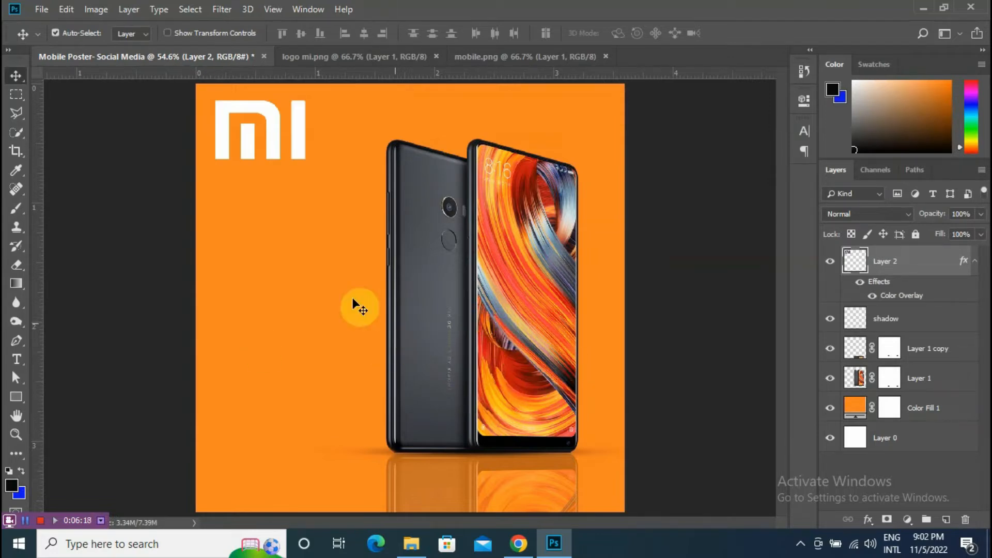
# - Select Layer 1 and set up the Brush tool with the light orange foreground colour #fba833
pyautogui.click(856, 380)
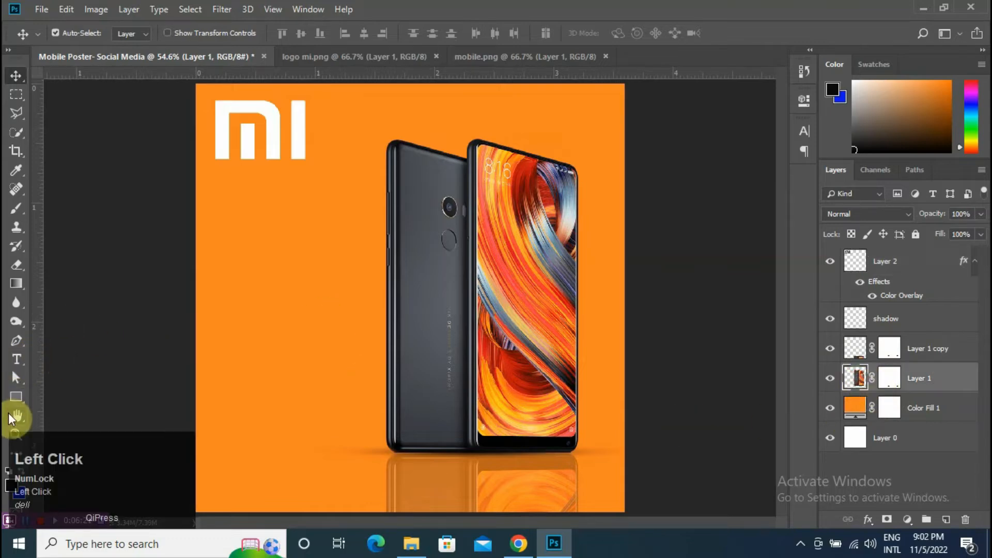
pyautogui.click(15, 207)
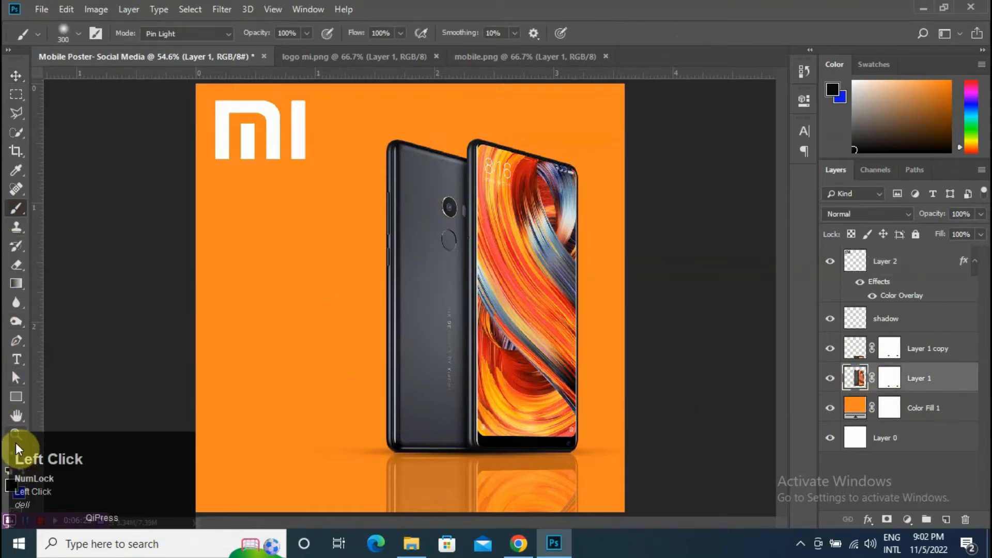
pyautogui.click(10, 489)
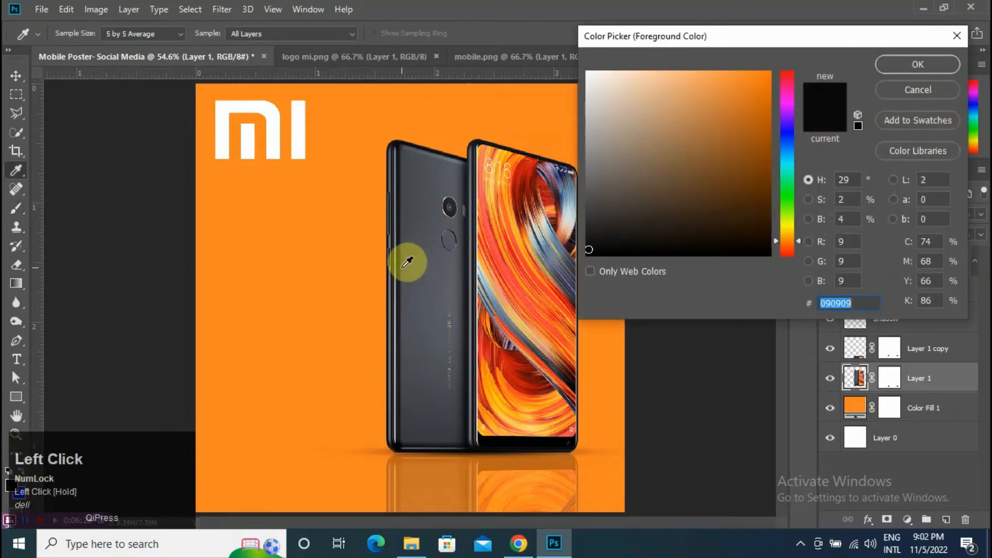
pyautogui.moveTo(737, 93); pyautogui.dragTo(771, 70)
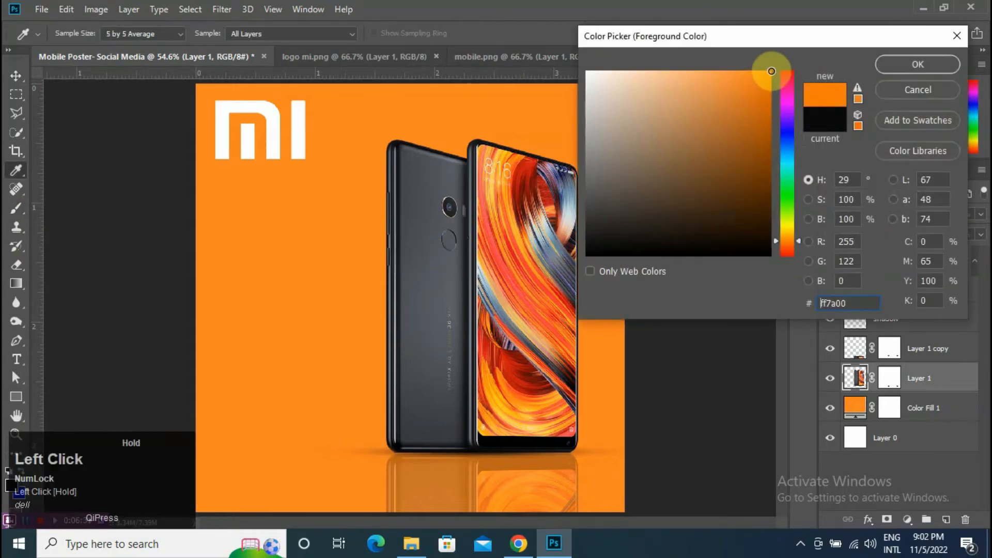
pyautogui.click(367, 261)
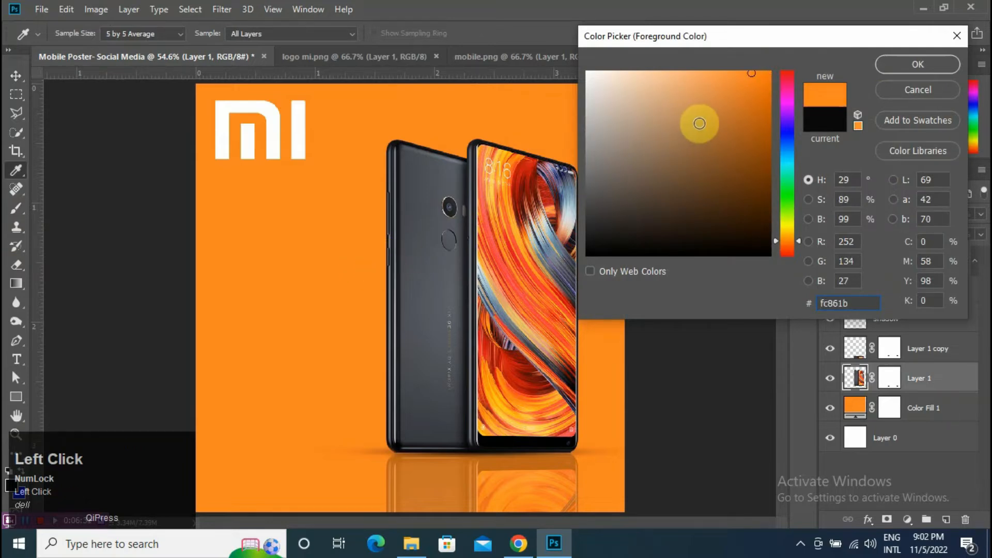
pyautogui.click(527, 237)
pyautogui.moveTo(760, 95)
pyautogui.mouseDown()
pyautogui.moveTo(771, 78)
pyautogui.moveTo(733, 75)
pyautogui.mouseUp()
pyautogui.click(880, 66)
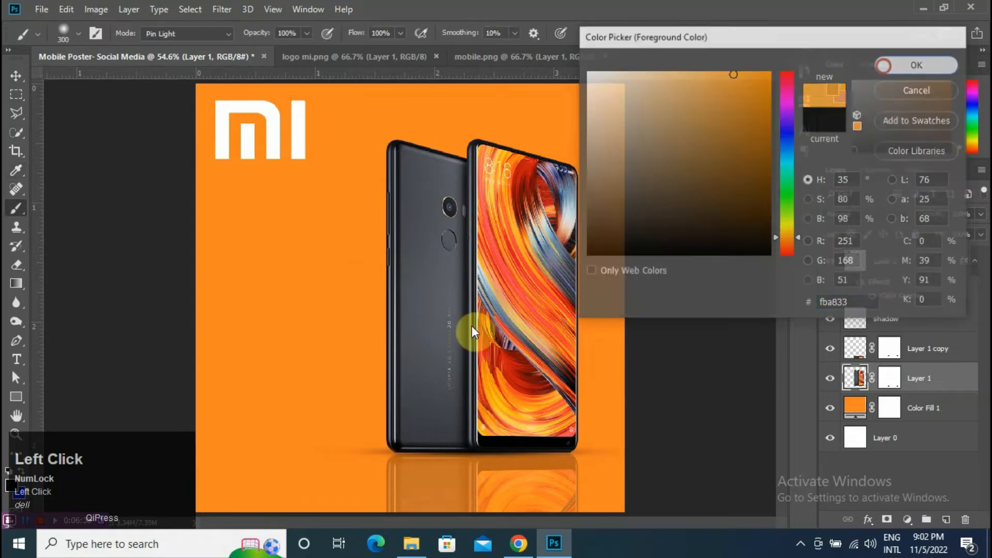
# - Enlarge the soft brush to 800 px
pyautogui.press(']')
pyautogui.press(']')
pyautogui.press(']')
pyautogui.press(']')
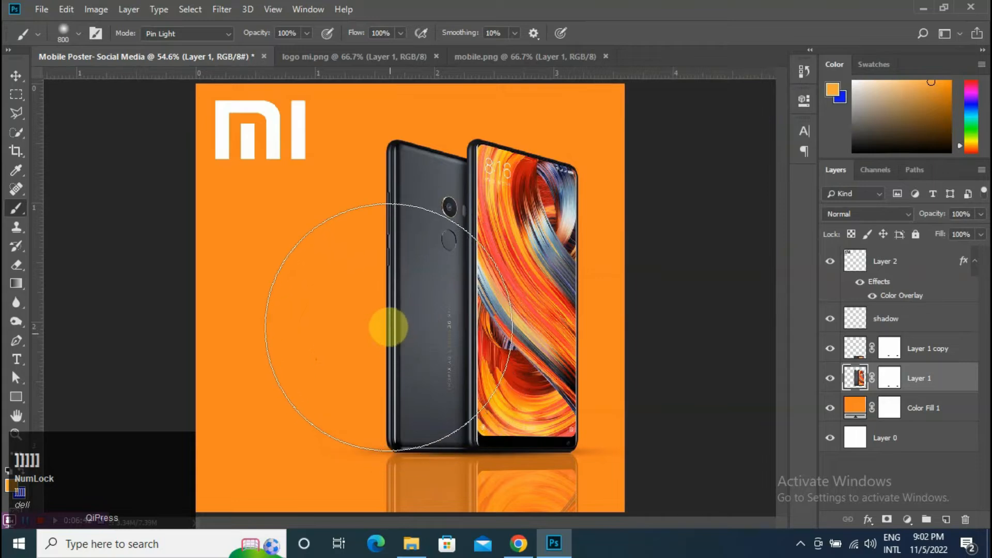
pyautogui.press(']')
pyautogui.click(380, 306)
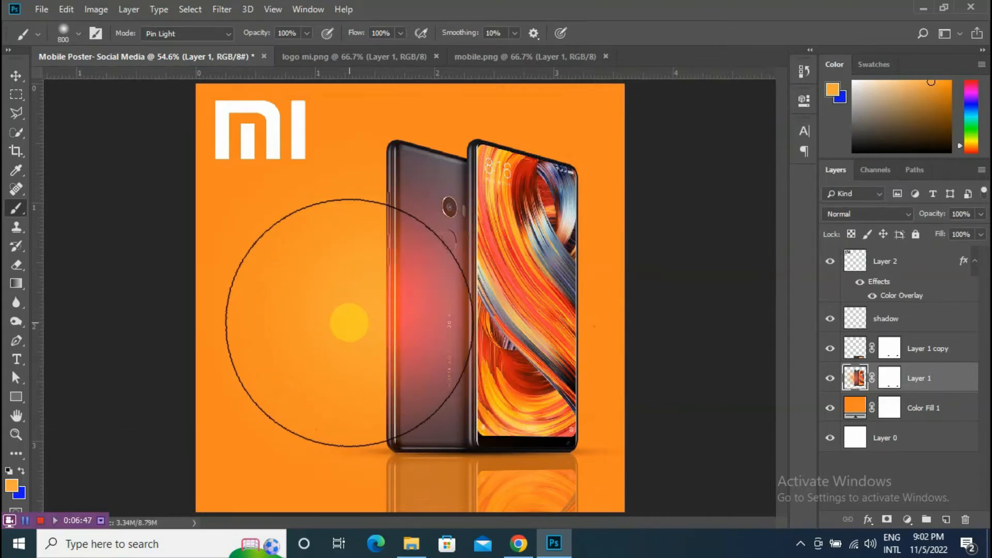
pyautogui.click(557, 303)
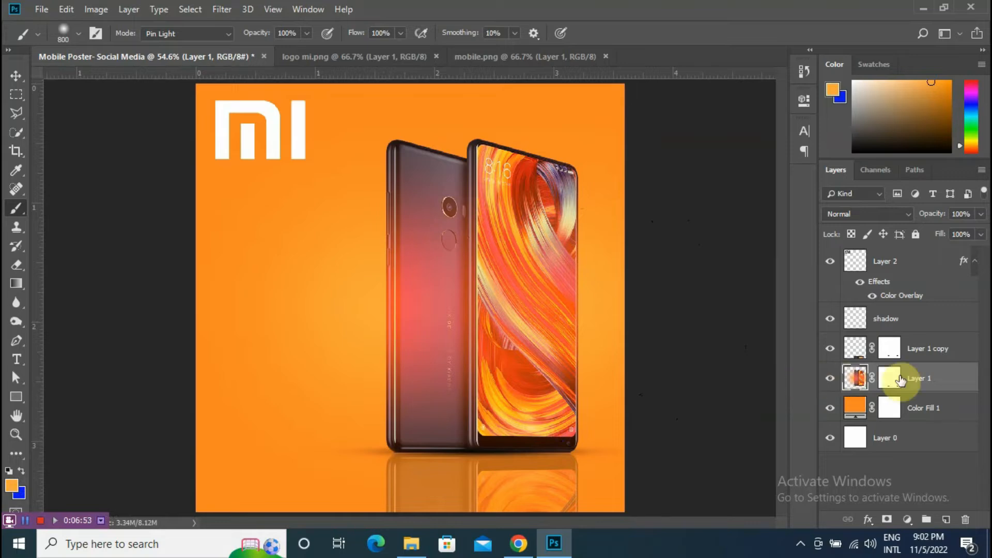
pyautogui.click(482, 319)
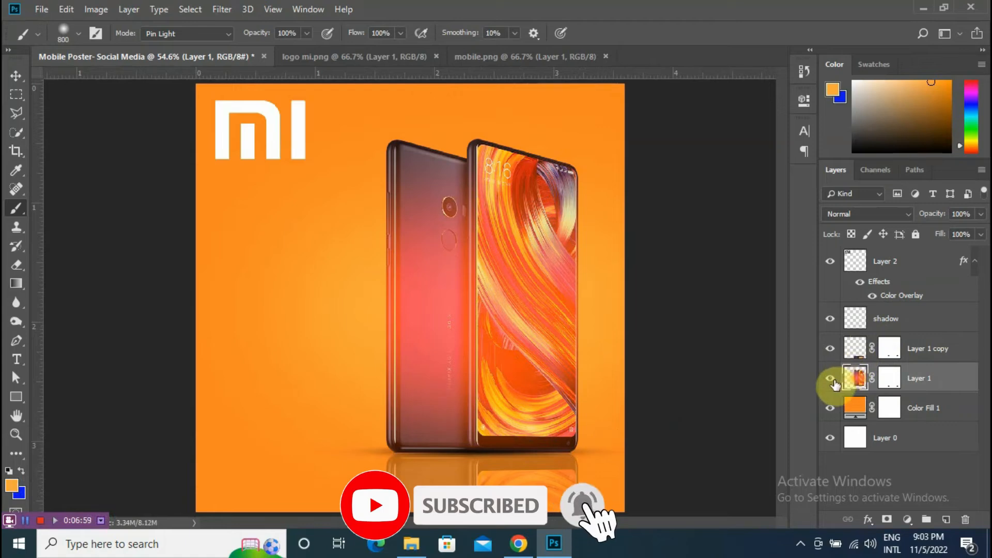
pyautogui.hotkey('ctrl', 'z')
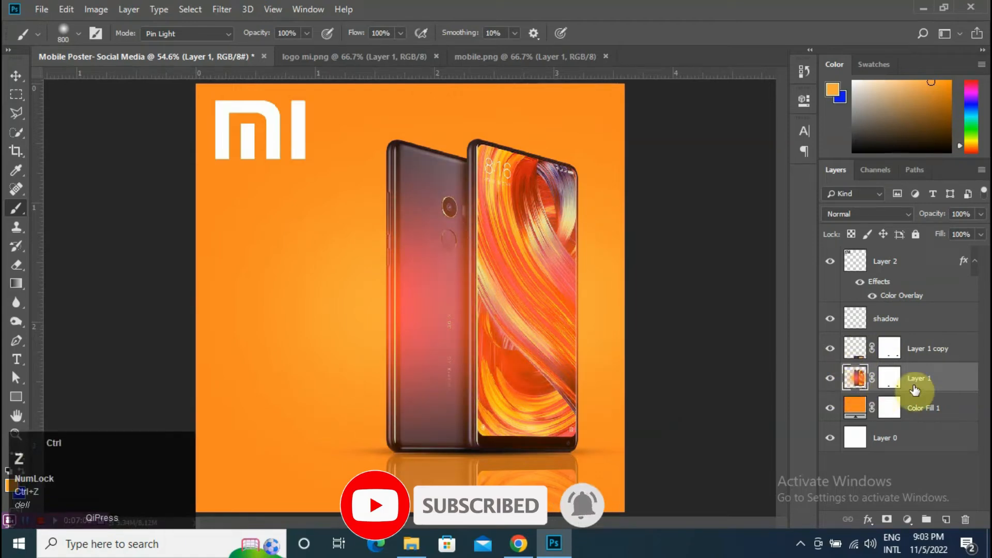
pyautogui.hotkey('ctrl', 'alt', 'z')
pyautogui.hotkey('ctrl', 'alt', 'z')
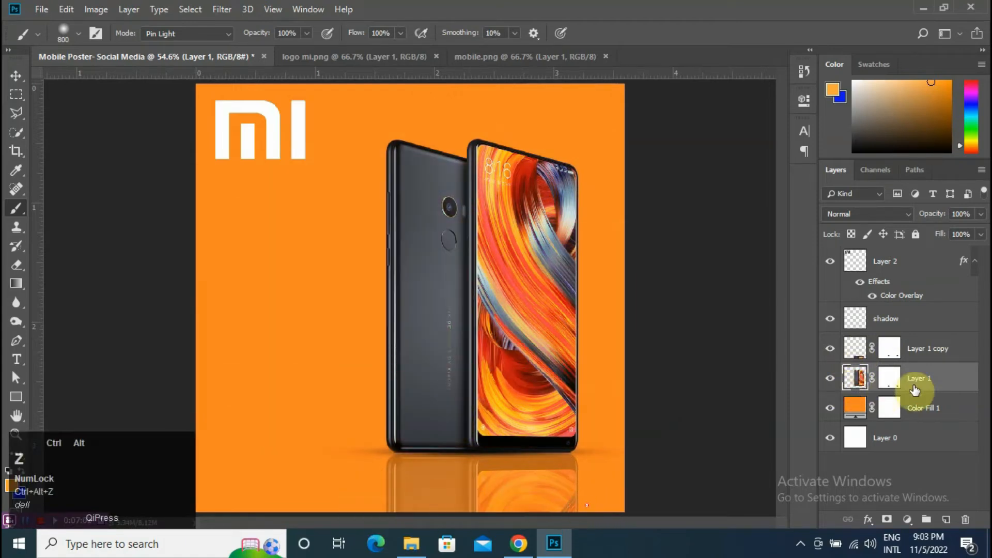
# - Create a new layer above Layer 1 and name it "bg light"
pyautogui.click(946, 519)
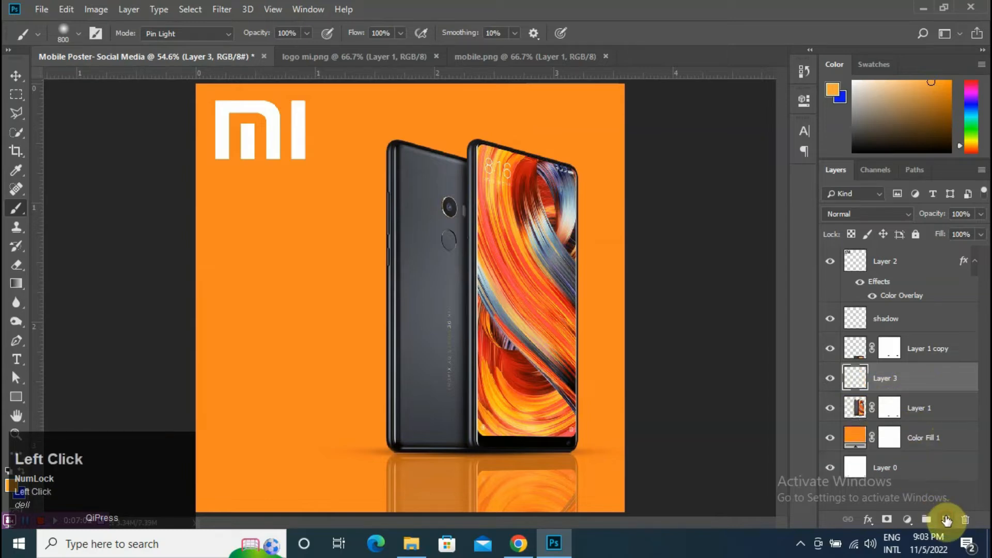
pyautogui.doubleClick(883, 378)
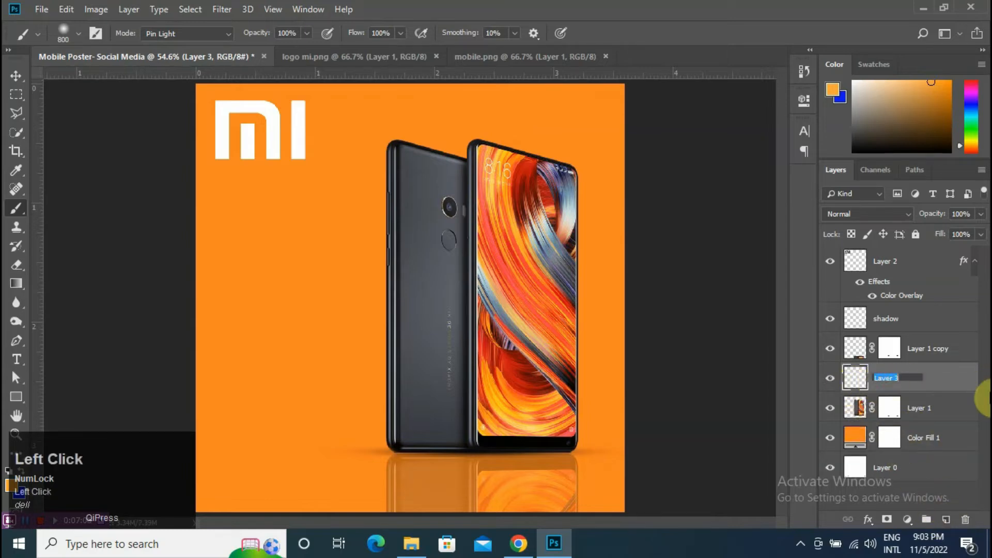
pyautogui.write('ba lk')
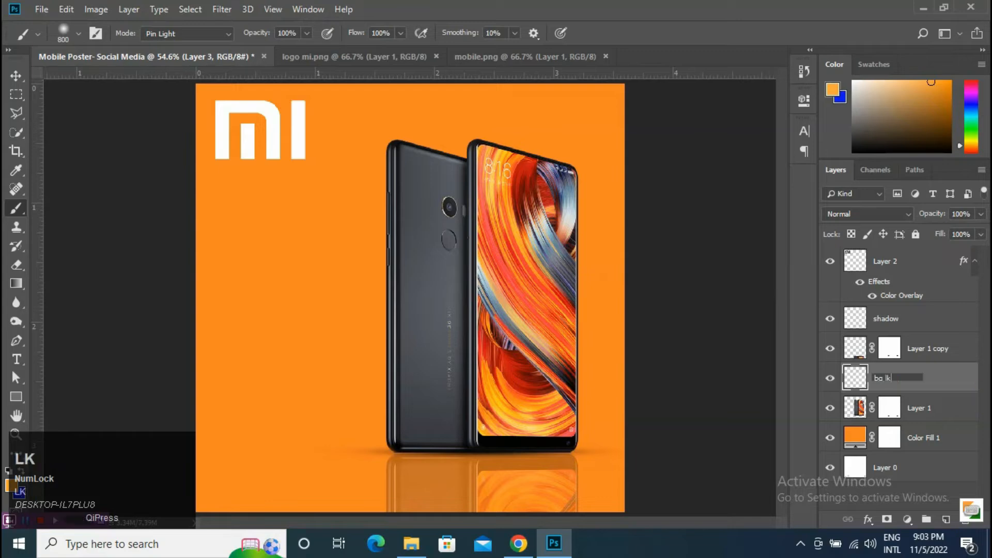
pyautogui.press('BackSpace')
pyautogui.press('BackSpace')
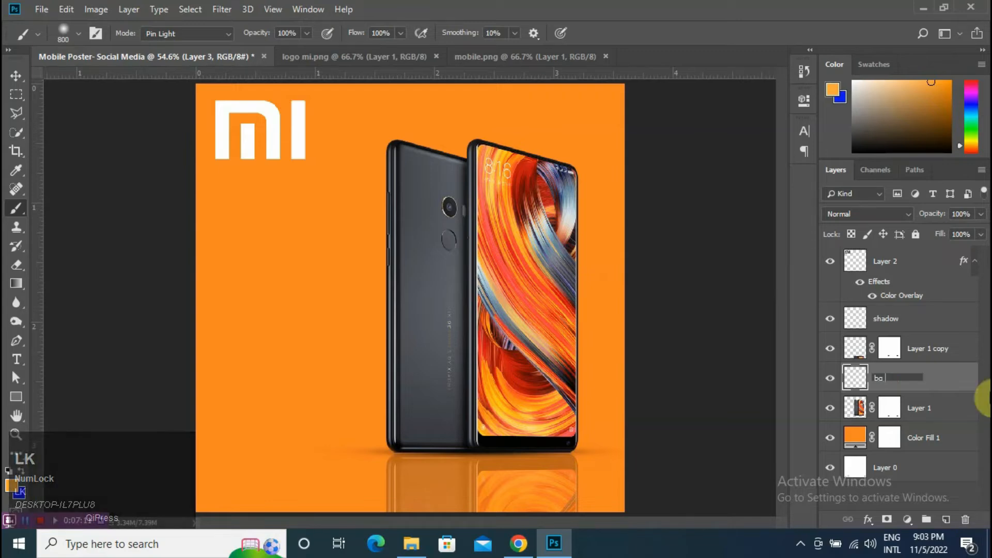
pyautogui.write('light')
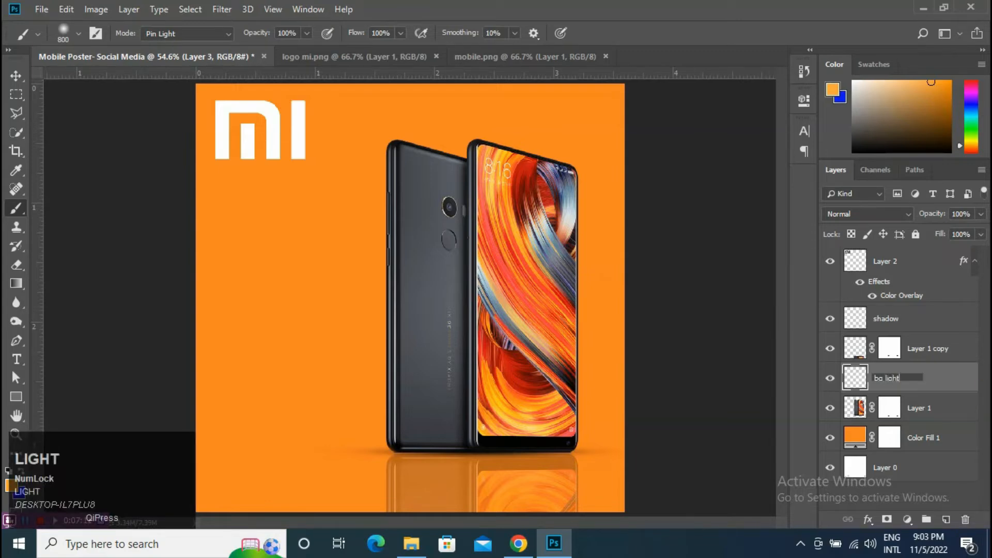
pyautogui.press('Return')
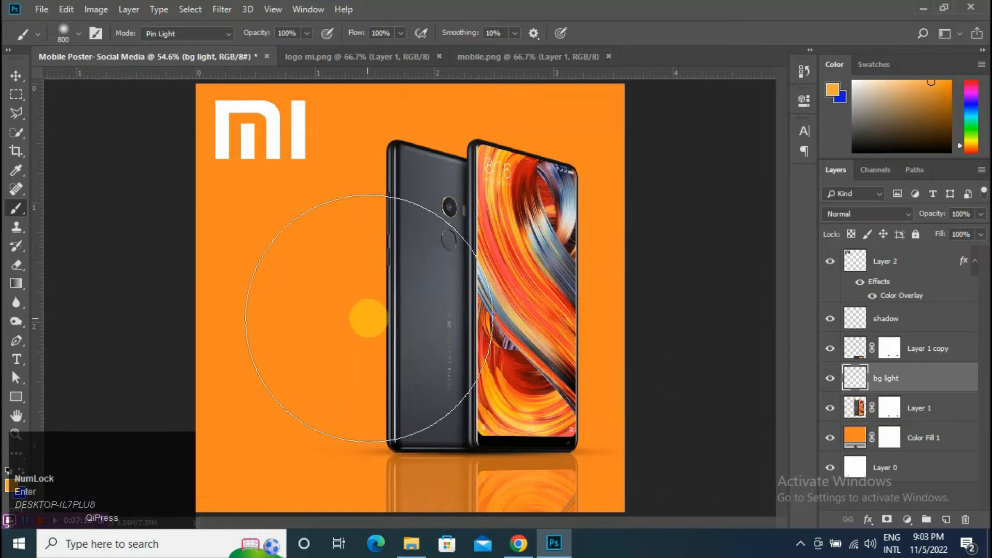
# - Paint a soft light-orange glow across the middle of the poster on the bg light layer, and move that layer beneath Layer 1
pyautogui.click(469, 320)
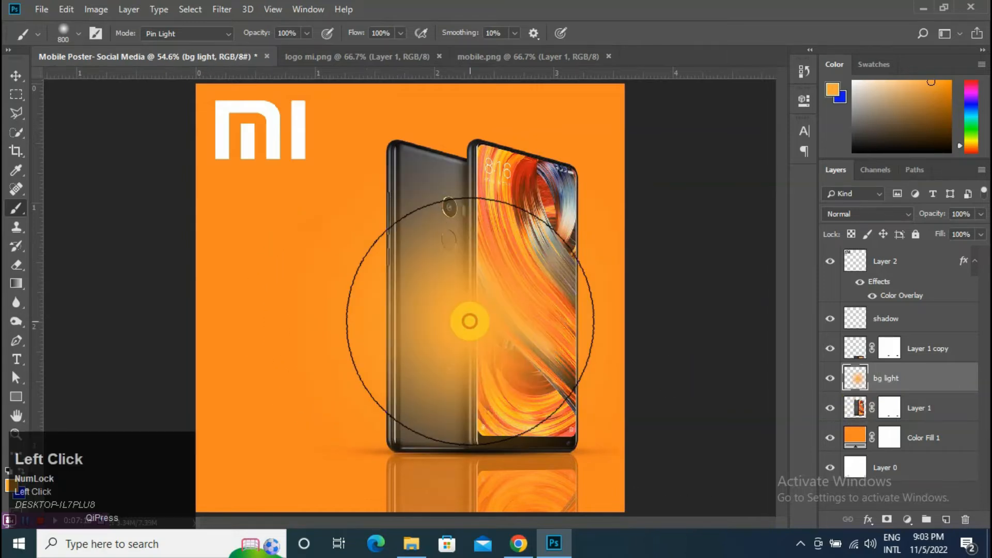
pyautogui.moveTo(469, 320)
pyautogui.mouseDown()
pyautogui.moveTo(314, 310)
pyautogui.moveTo(317, 325)
pyautogui.moveTo(590, 325)
pyautogui.mouseUp()
pyautogui.moveTo(305, 354); pyautogui.dragTo(341, 436)
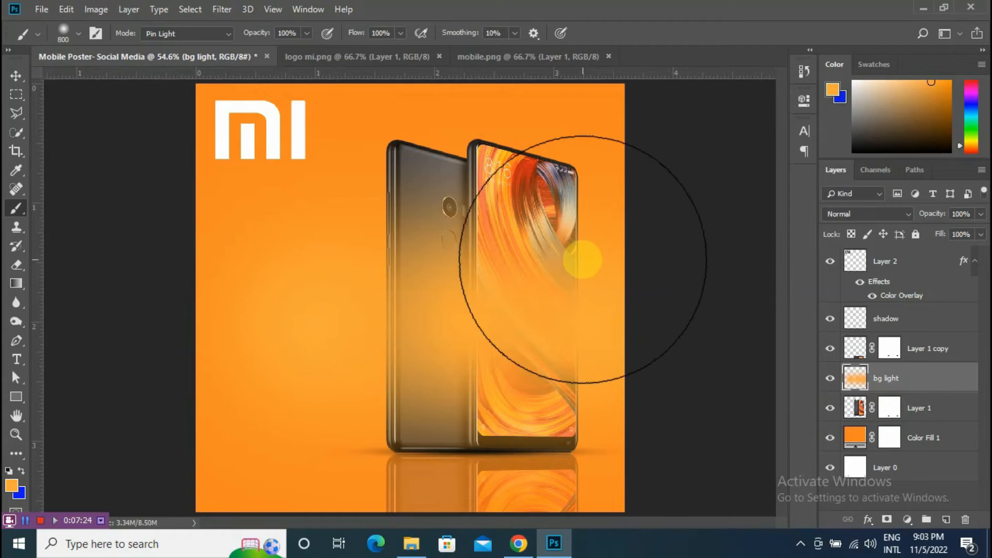
pyautogui.click(16, 76)
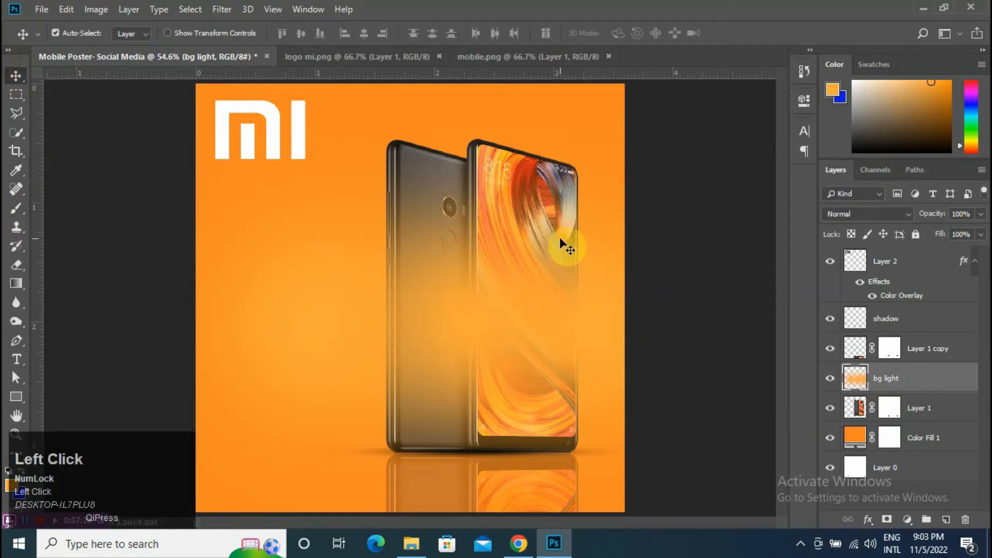
pyautogui.moveTo(889, 401); pyautogui.dragTo(883, 411)
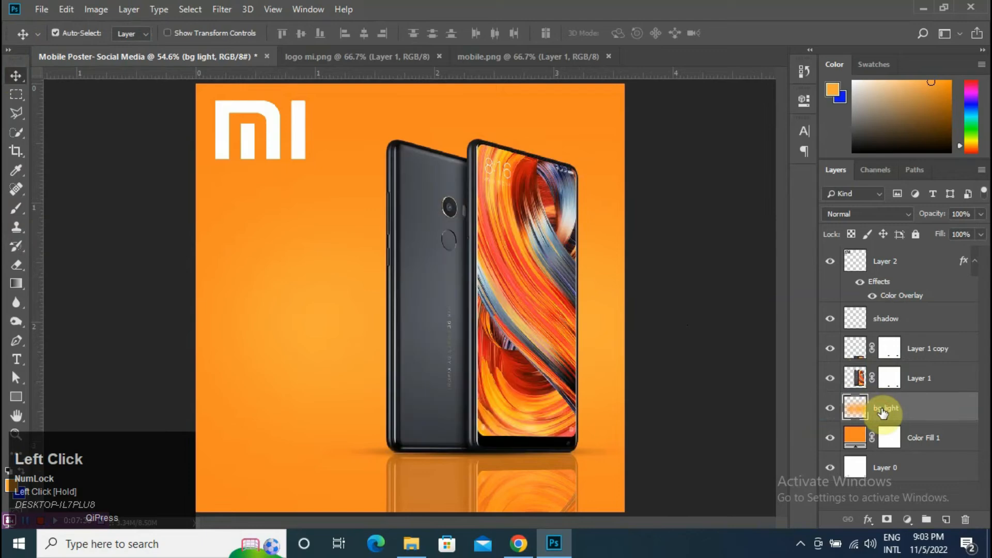
# - Transform the bg light glow: squash its height to about 37%, rotate it about -37.5°, shift it toward the upper right, and enlarge it behind the phones
pyautogui.hotkey('ctrl', 't')
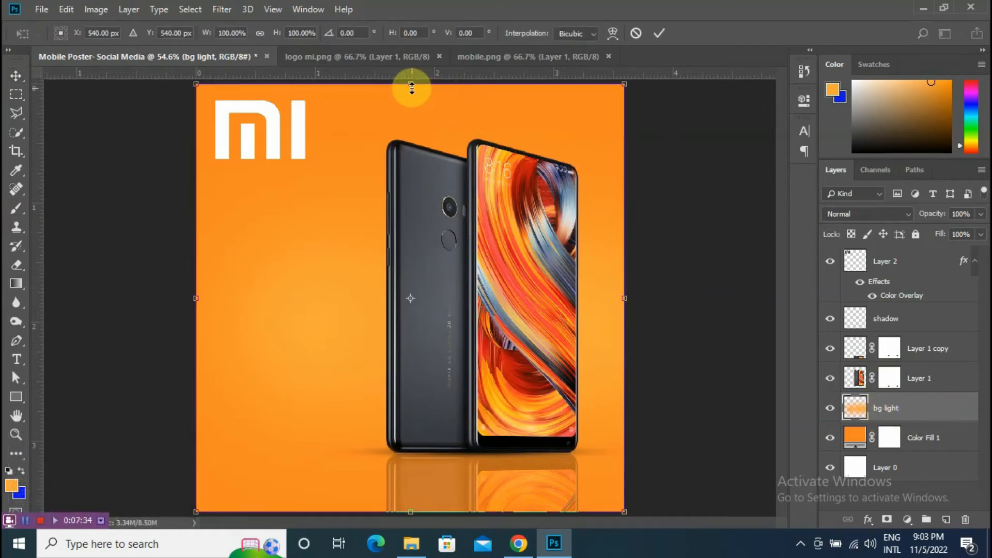
pyautogui.moveTo(410, 84); pyautogui.dragTo(398, 225)
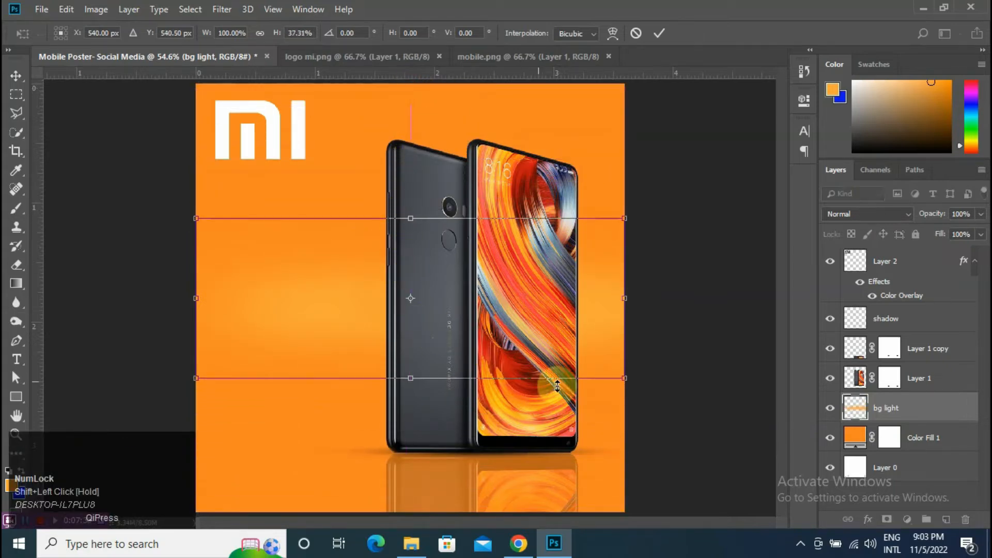
pyautogui.moveTo(633, 389); pyautogui.dragTo(653, 254)
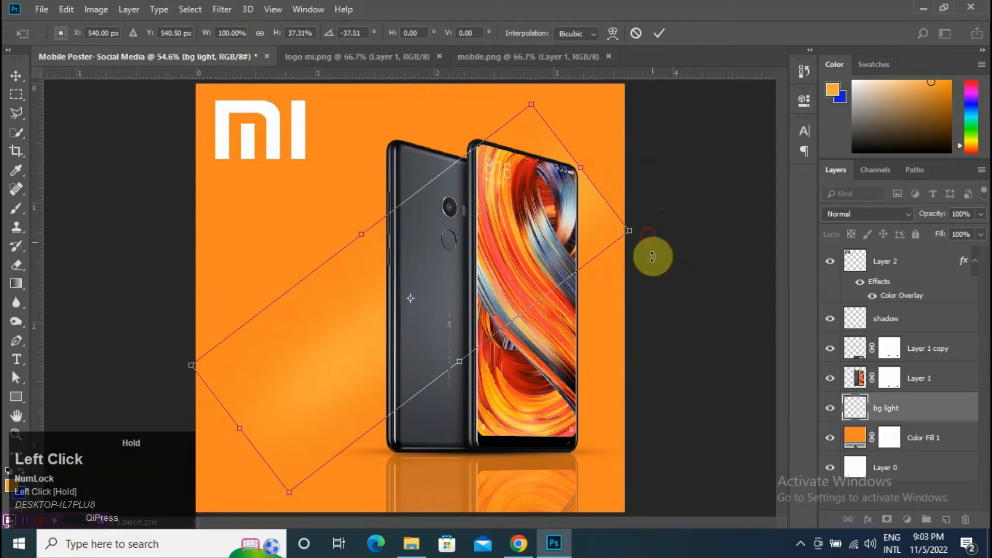
pyautogui.moveTo(481, 284); pyautogui.dragTo(533, 253)
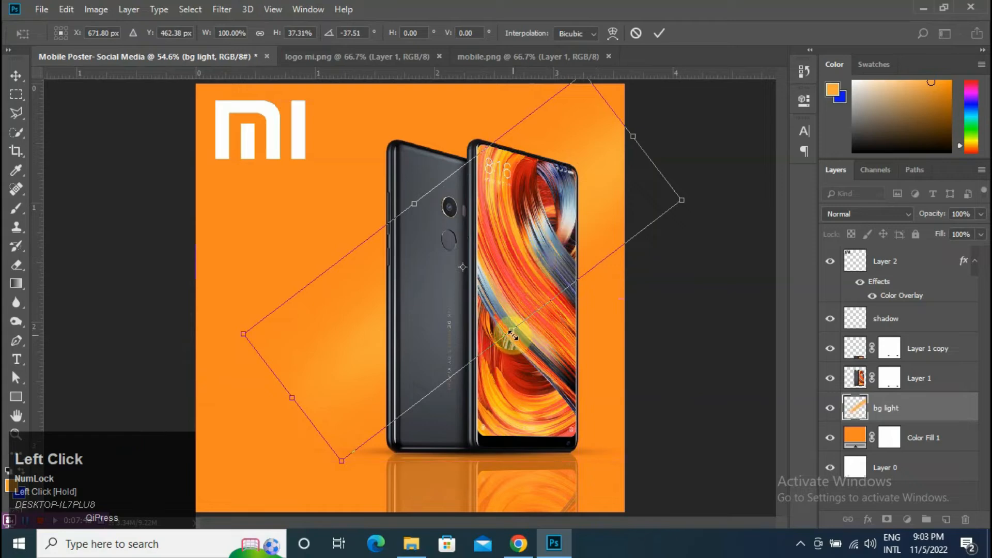
pyautogui.moveTo(511, 330); pyautogui.dragTo(564, 367)
pyautogui.press('Return')
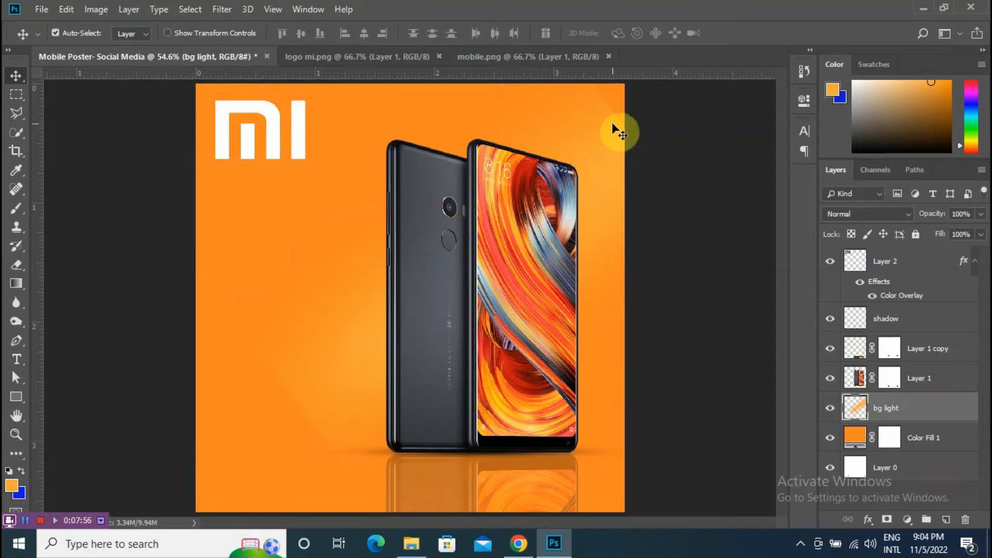
# - Add a layer mask to bg light and brush black on it to fade the glow's lower-left and upper-right ends
pyautogui.click(886, 519)
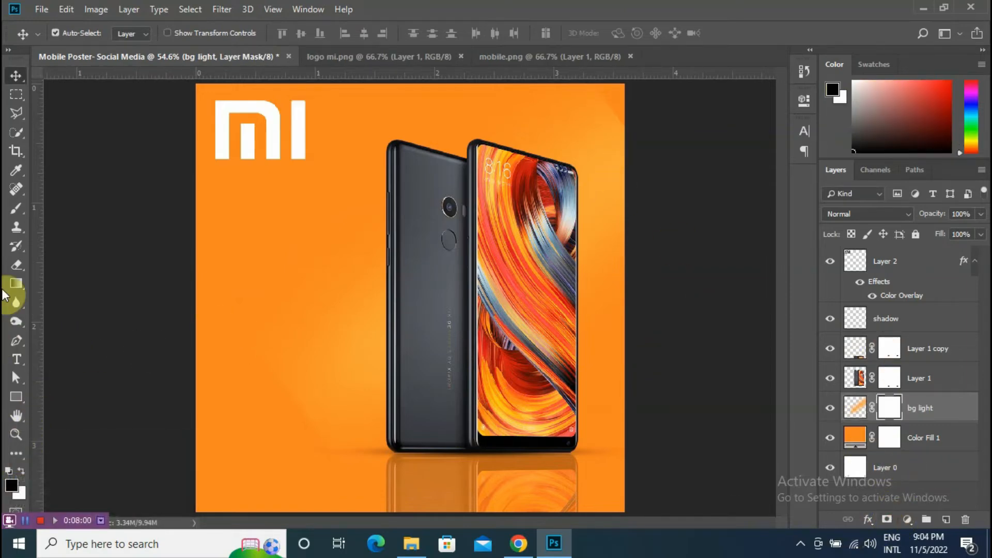
pyautogui.click(16, 209)
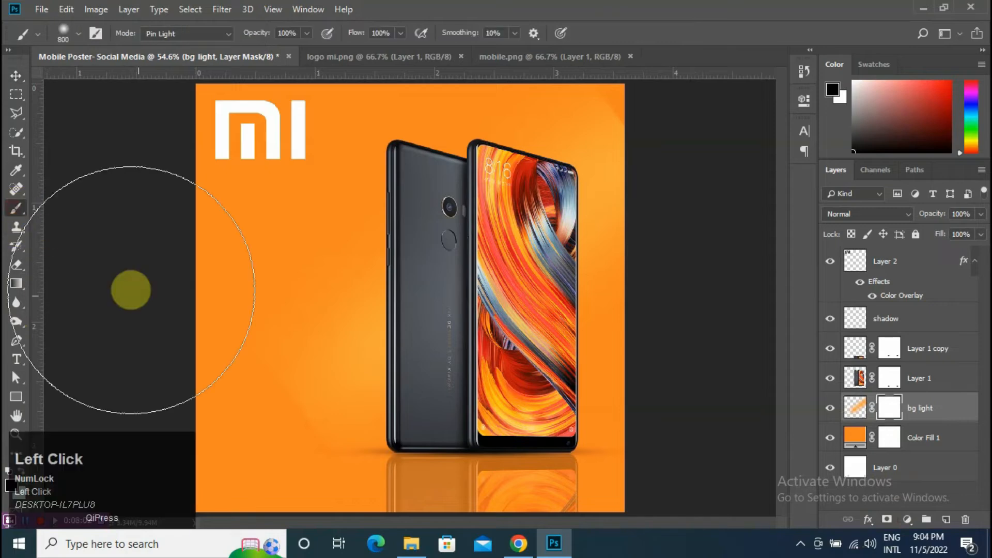
pyautogui.moveTo(268, 396)
pyautogui.mouseDown()
pyautogui.moveTo(502, 211)
pyautogui.moveTo(655, 69)
pyautogui.moveTo(647, 85)
pyautogui.moveTo(693, 72)
pyautogui.mouseUp()
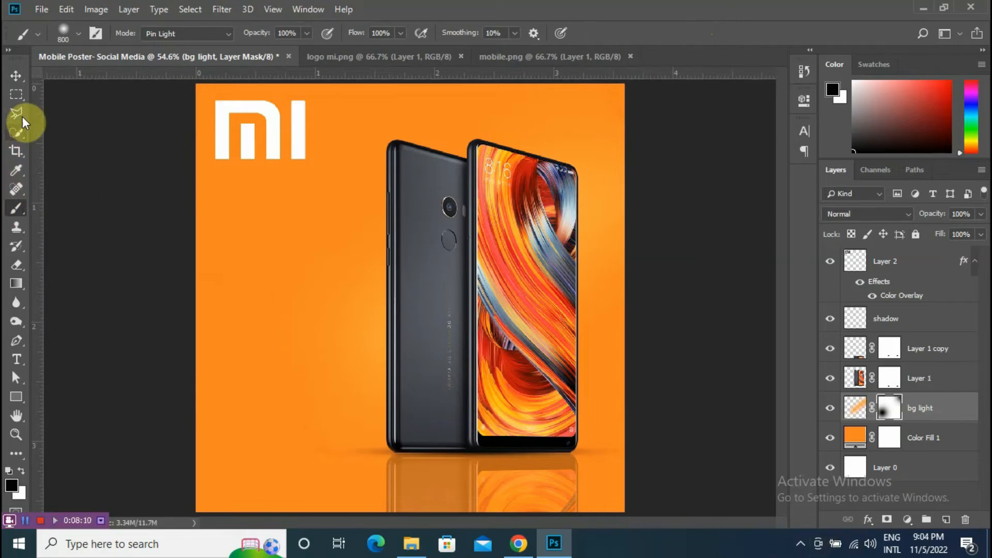
pyautogui.click(16, 76)
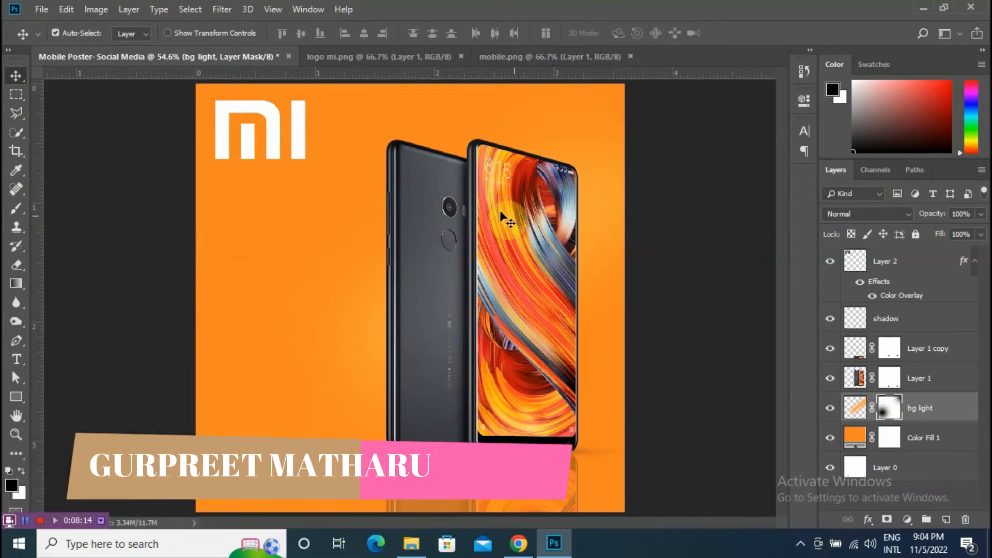
# - Add the text "XIOME" on the empty orange area beside the phones
pyautogui.click(17, 360)
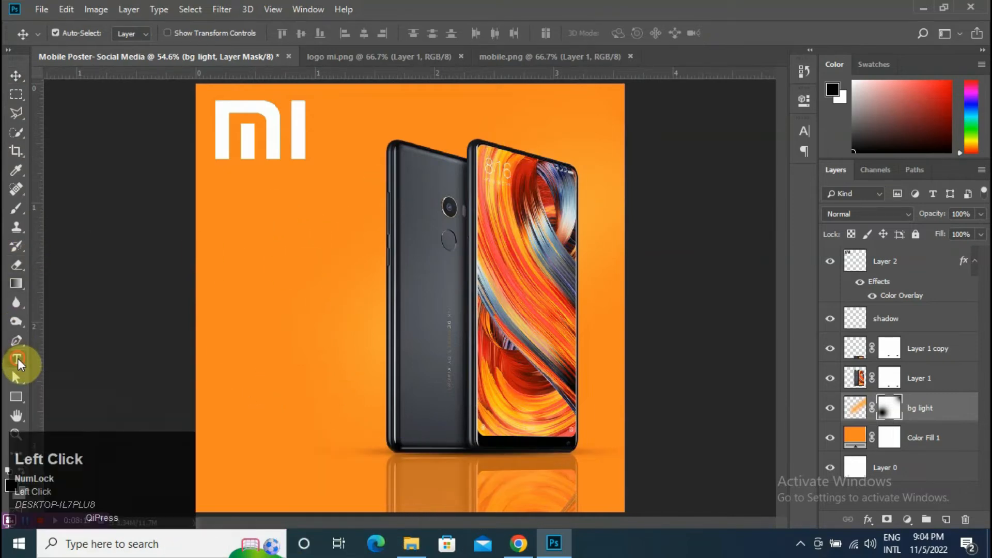
pyautogui.click(262, 276)
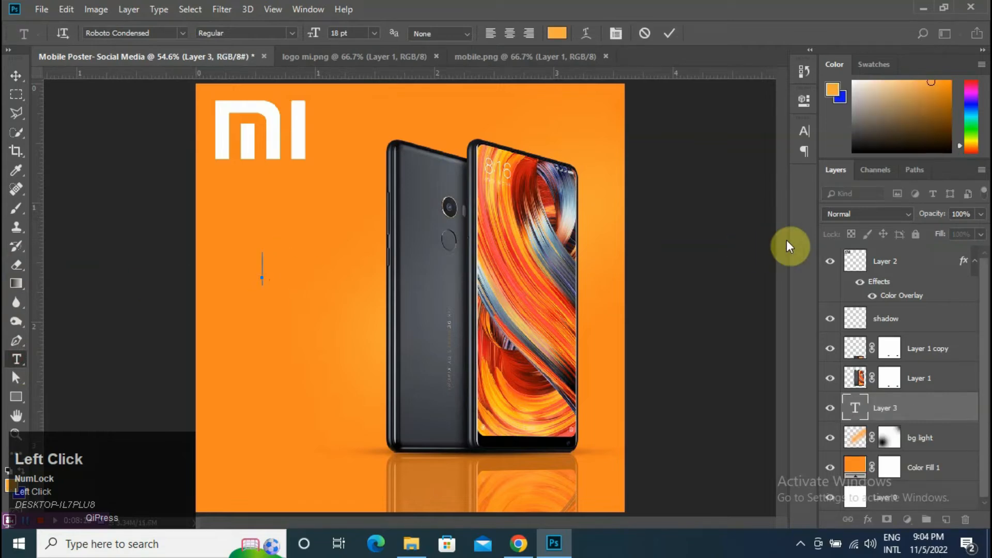
pyautogui.write('XIOME')
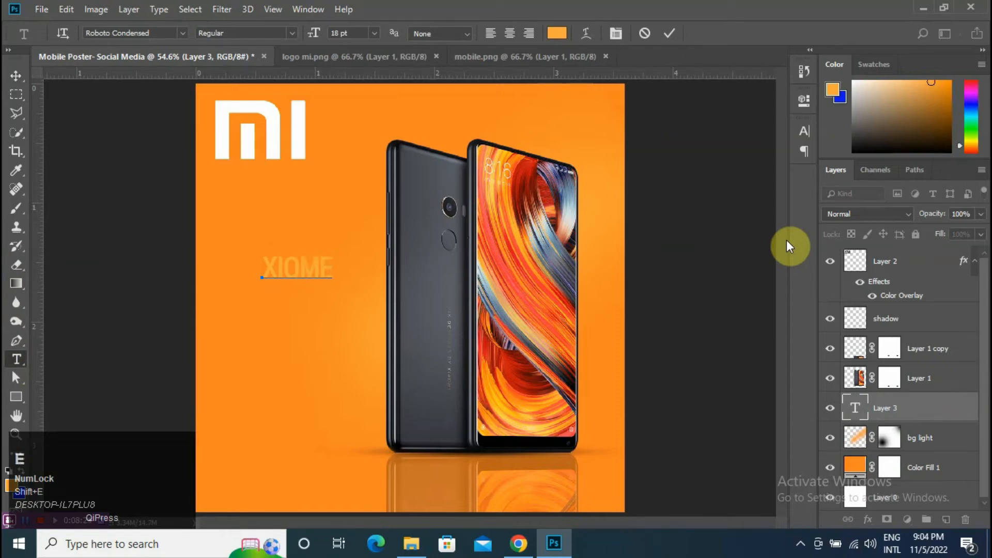
# - Colour the XIOME text white (#ffffff) and set its font to Roboto Condensed
pyautogui.doubleClick(852, 408)
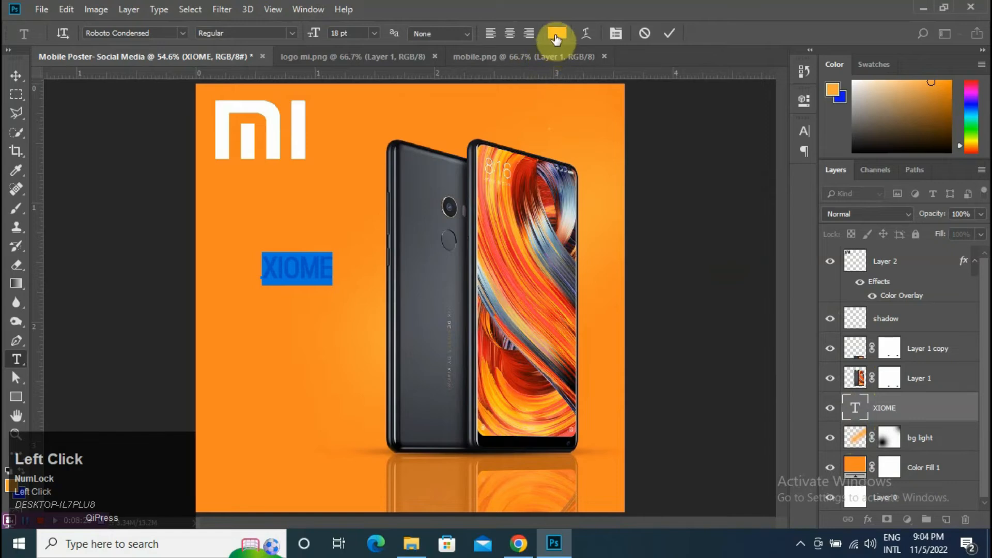
pyautogui.click(556, 33)
pyautogui.moveTo(616, 129); pyautogui.dragTo(587, 72)
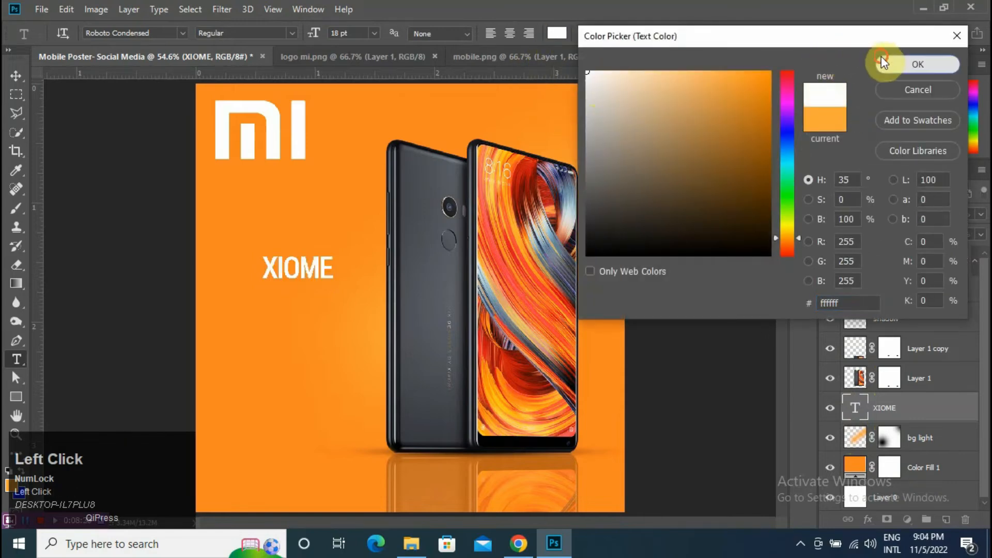
pyautogui.click(885, 64)
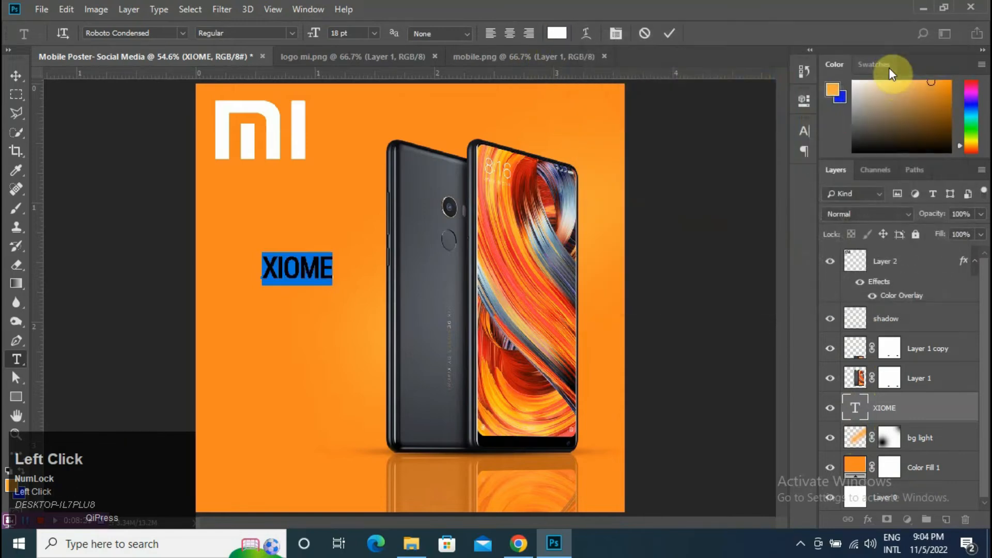
pyautogui.click(799, 130)
pyautogui.click(718, 147)
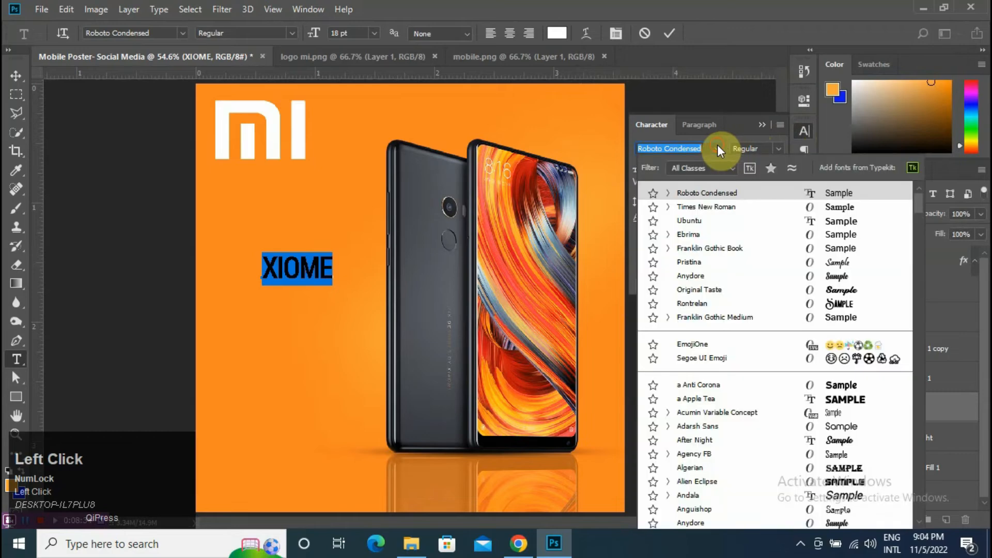
pyautogui.click(707, 195)
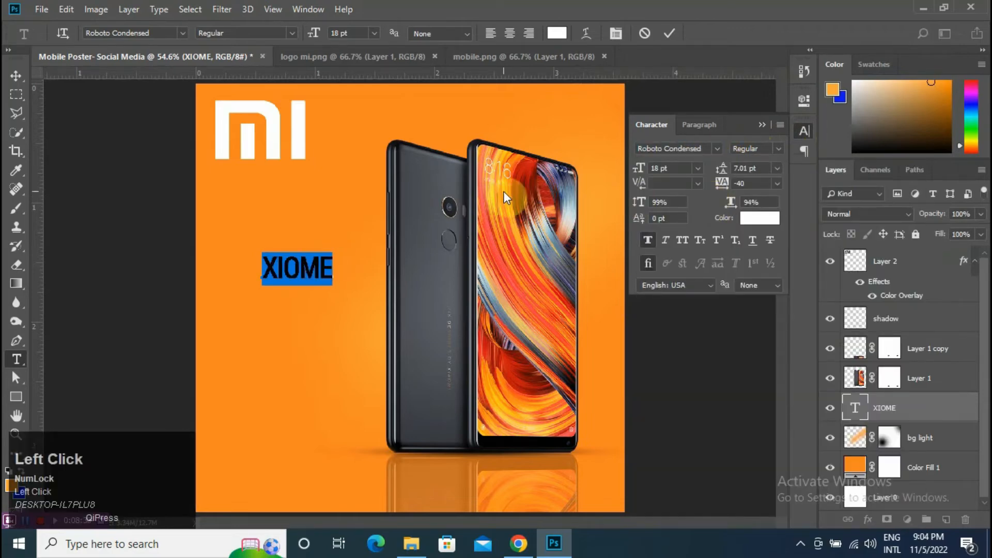
pyautogui.click(668, 33)
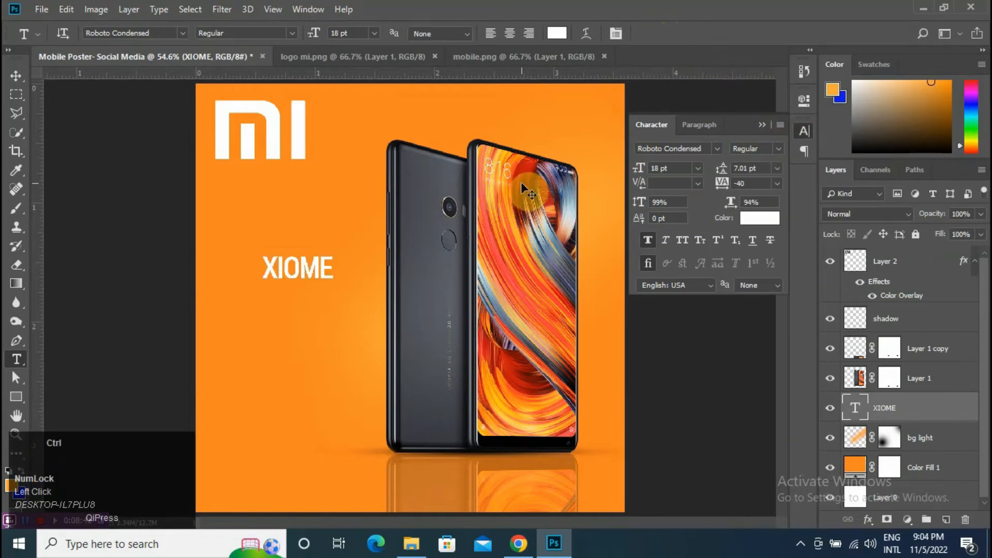
# - Scale the XIOME text to about 326% width and 271% height, rotate it -90°, and align it beneath the Mi logo's left edge
pyautogui.hotkey('ctrl', 't')
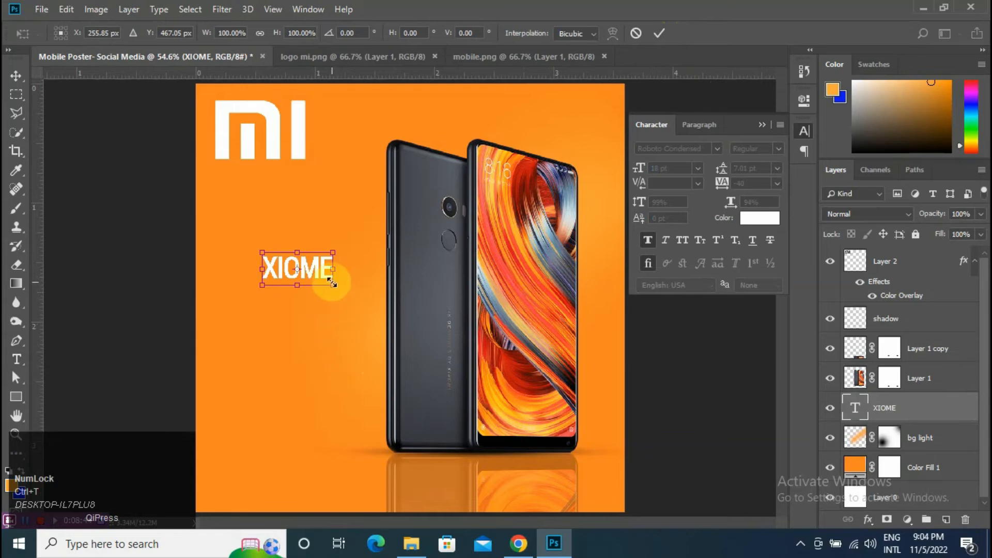
pyautogui.moveTo(331, 287); pyautogui.dragTo(412, 322)
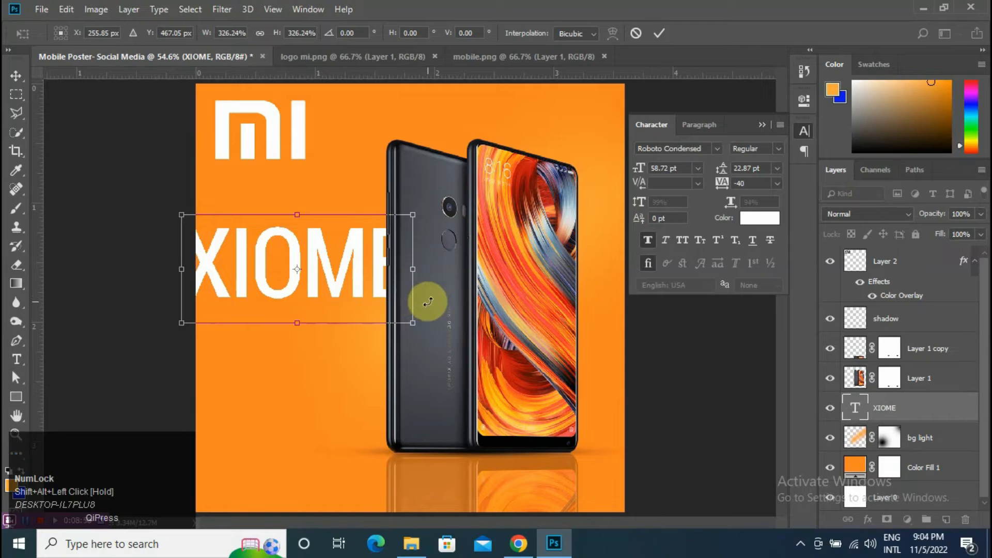
pyautogui.moveTo(414, 335); pyautogui.dragTo(270, 253)
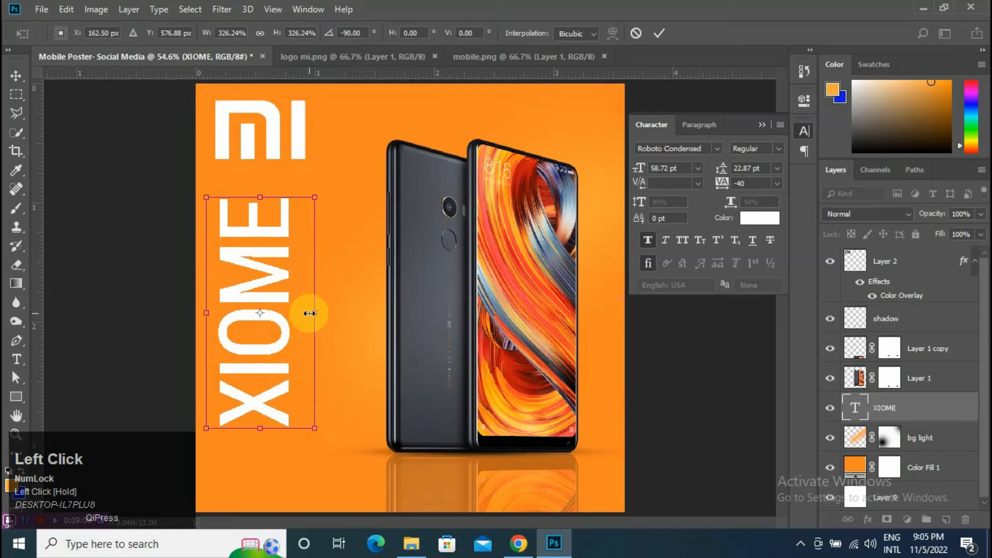
pyautogui.moveTo(311, 312)
pyautogui.mouseDown()
pyautogui.moveTo(329, 312)
pyautogui.moveTo(298, 309)
pyautogui.mouseUp()
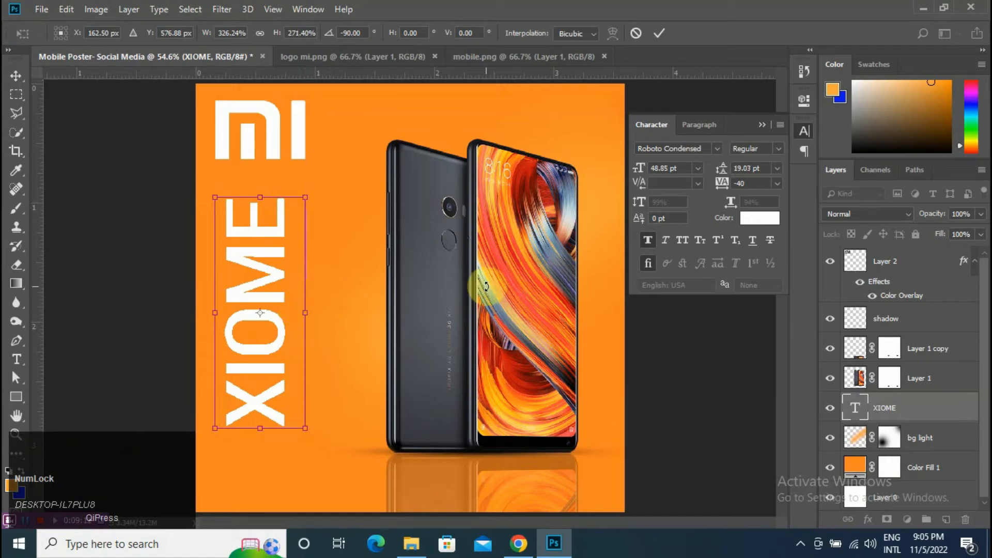
pyautogui.press('Return')
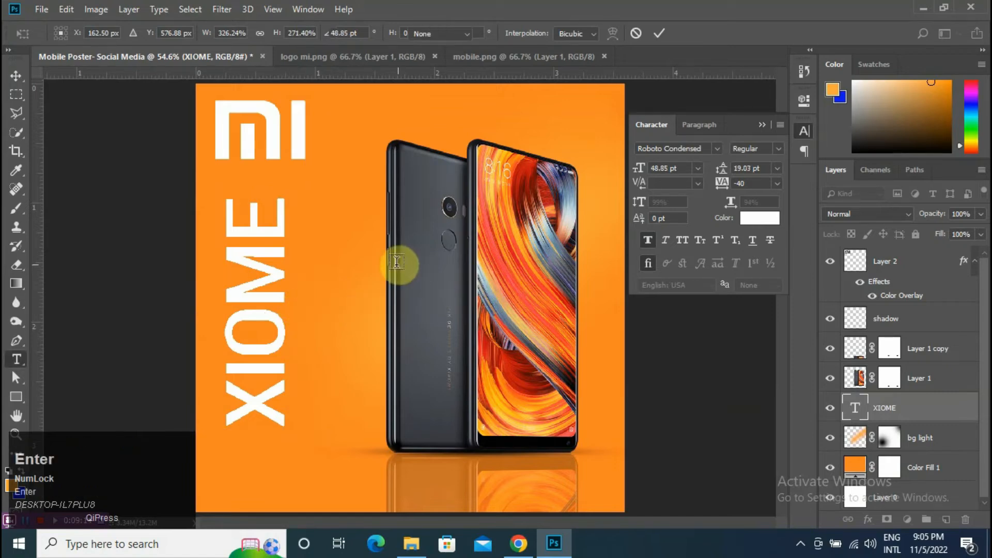
pyautogui.click(16, 76)
pyautogui.moveTo(231, 230); pyautogui.dragTo(226, 227)
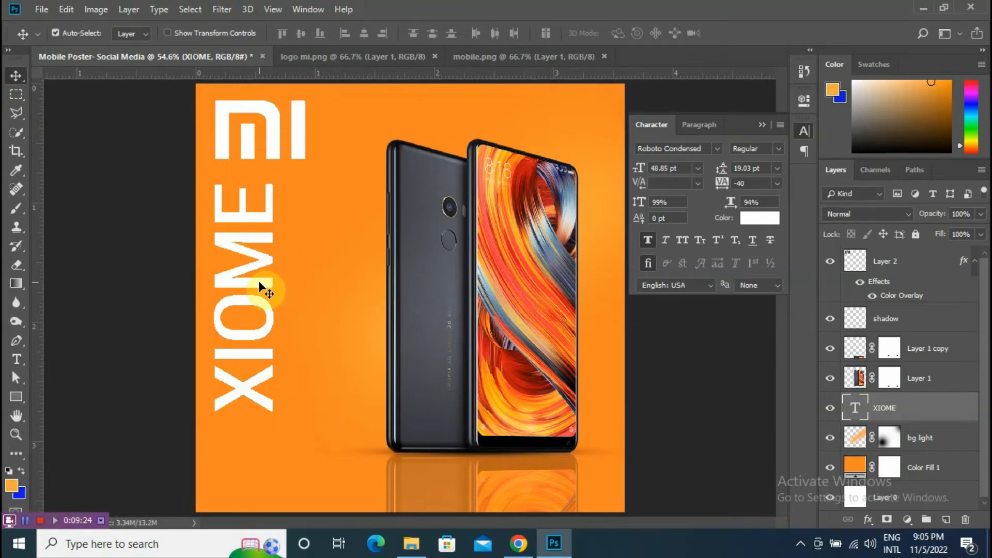
# - Duplicate the vertical XIOME text to its right and set the copy's font size to 18 pt
pyautogui.moveTo(257, 285); pyautogui.dragTo(327, 287)
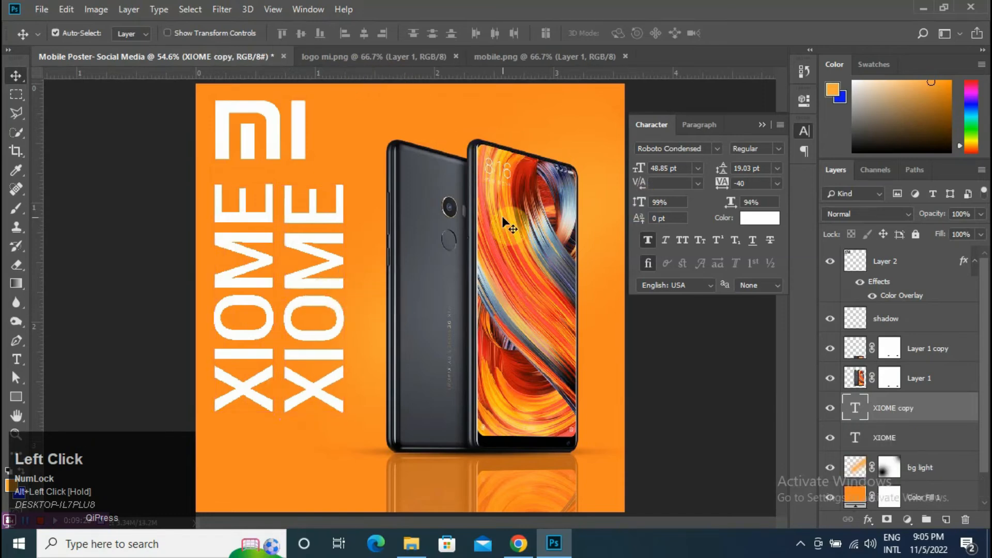
pyautogui.click(856, 408)
pyautogui.doubleClick(856, 407)
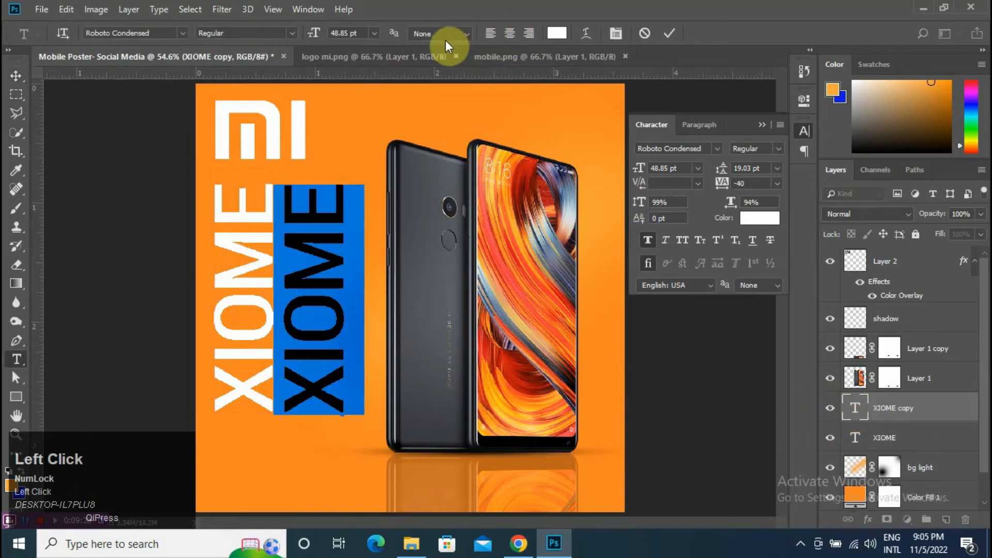
pyautogui.click(375, 33)
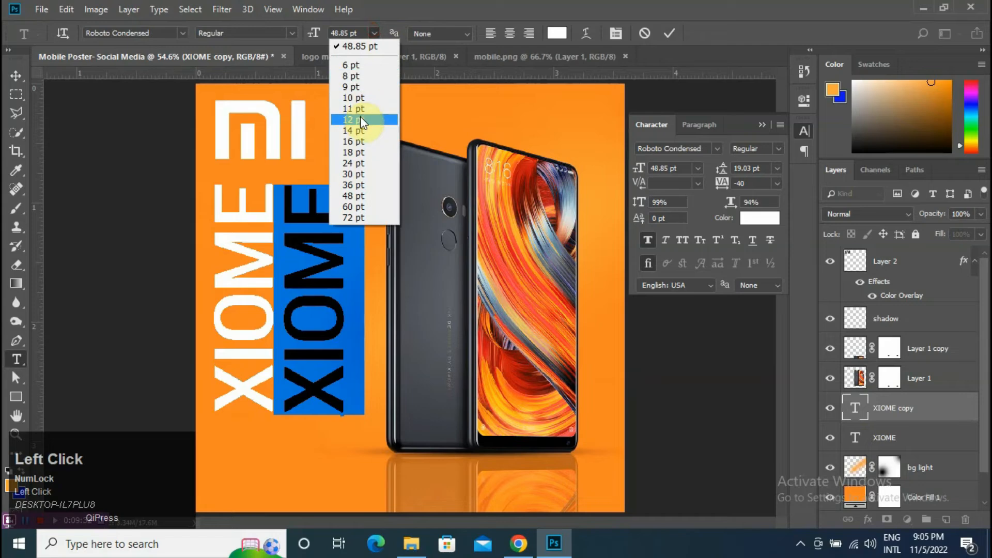
pyautogui.click(359, 152)
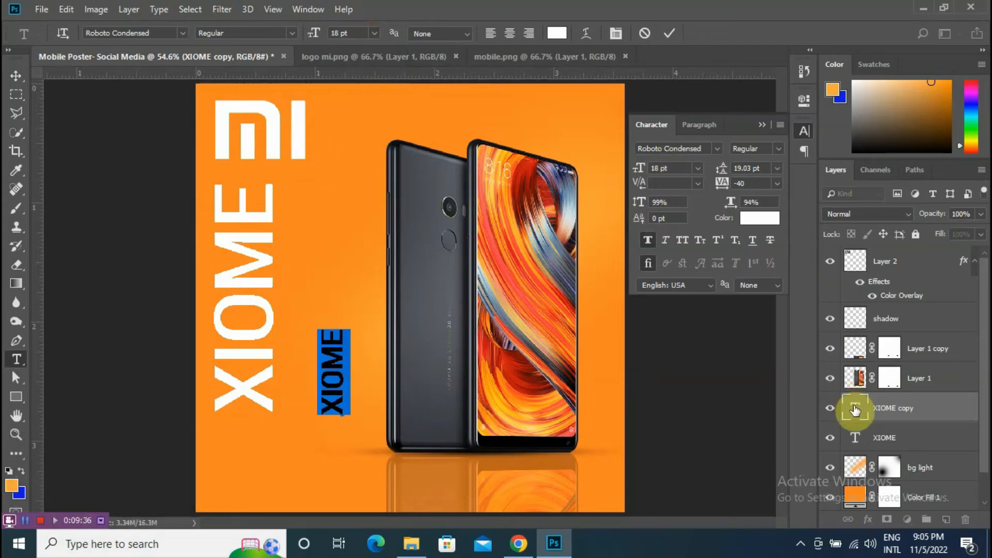
# - Replace the copied text with "Mobile Phones" and move it close beside the XIOME title
pyautogui.write('Mobile')
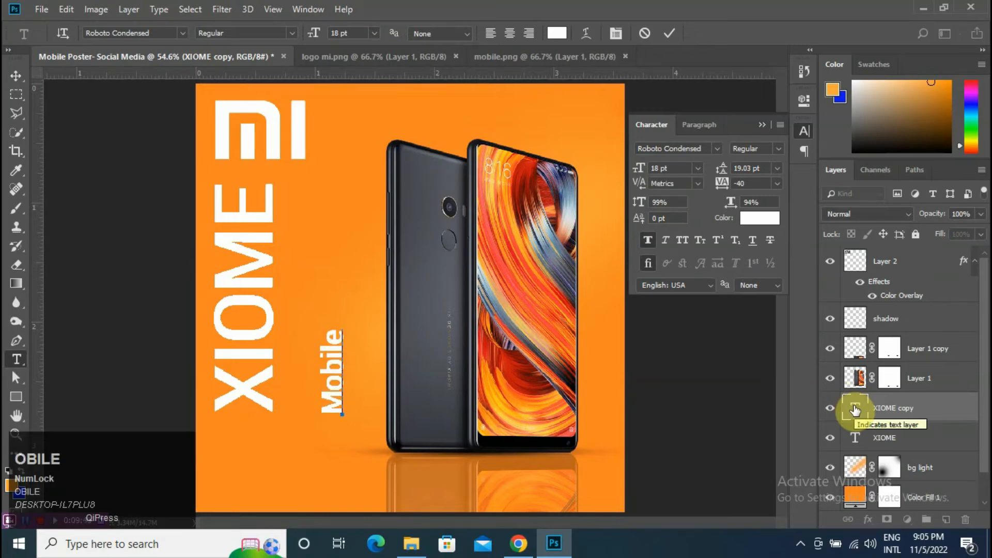
pyautogui.write(' Phone')
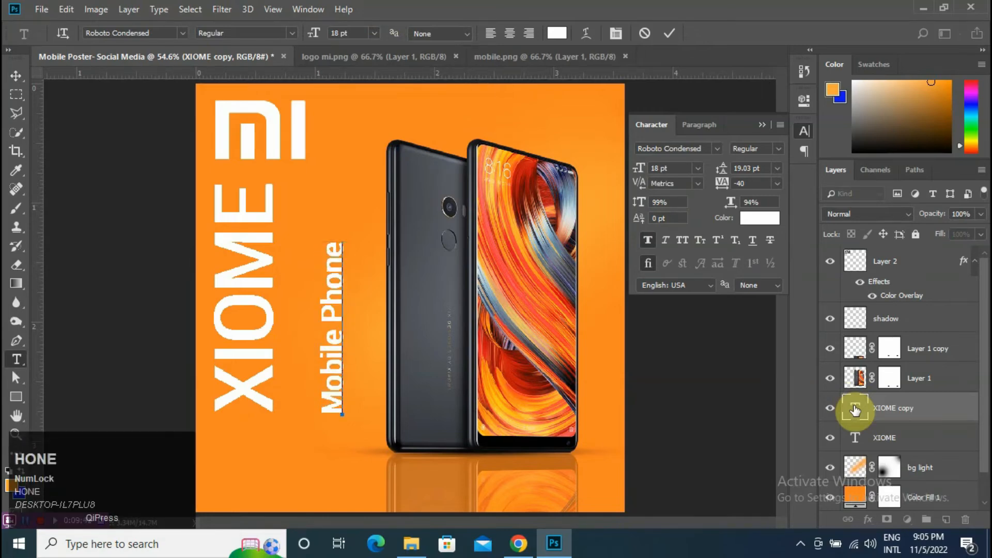
pyautogui.write('s')
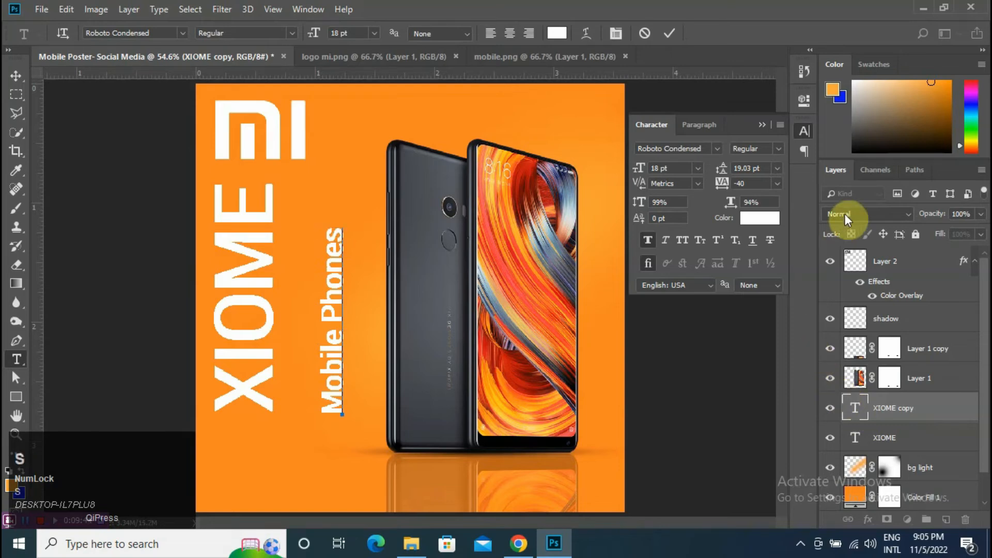
pyautogui.click(665, 31)
pyautogui.press('v')
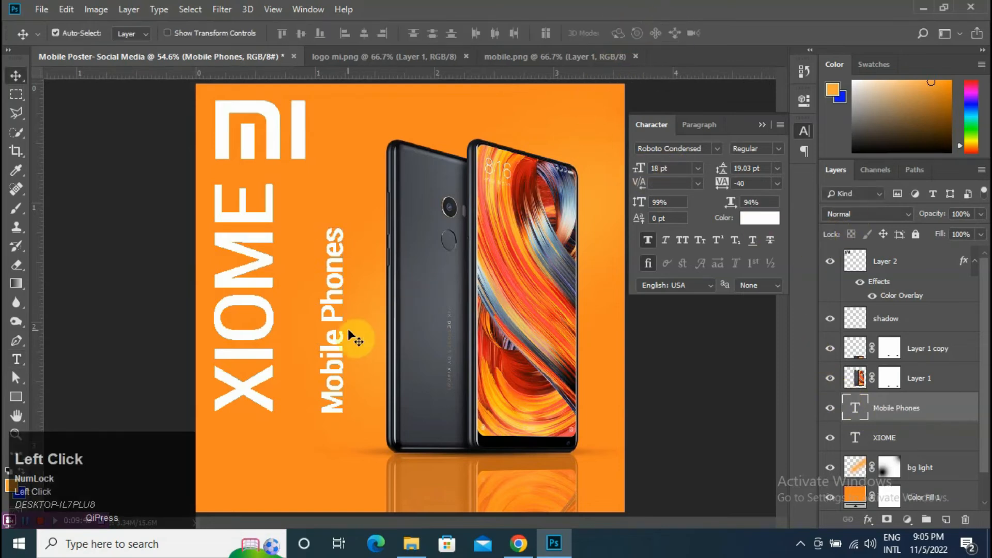
pyautogui.moveTo(335, 342); pyautogui.dragTo(300, 342)
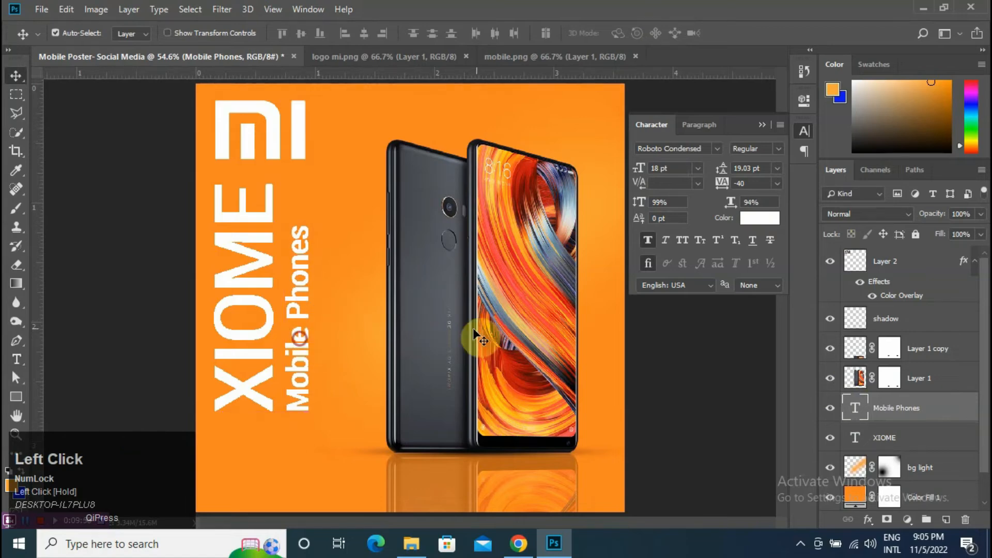
# - Apply a drop shadow to the vertical XIOME text, keeping the preset shadow settings
pyautogui.click(242, 282)
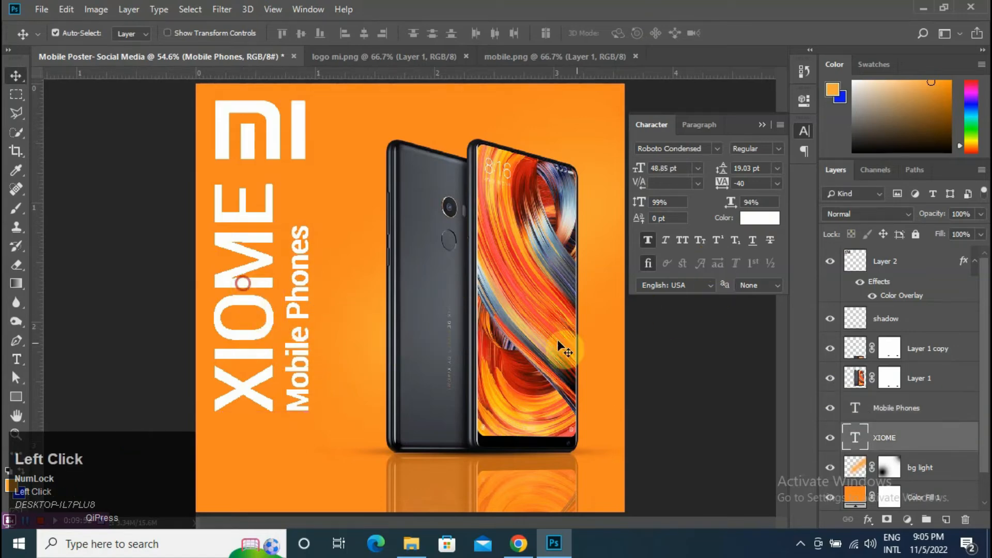
pyautogui.rightClick(952, 447)
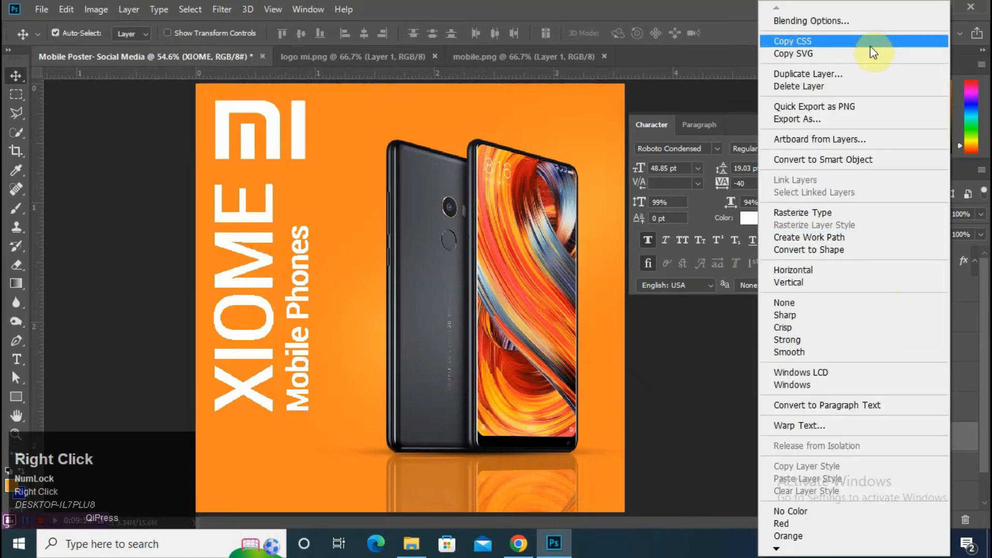
pyautogui.click(686, 216)
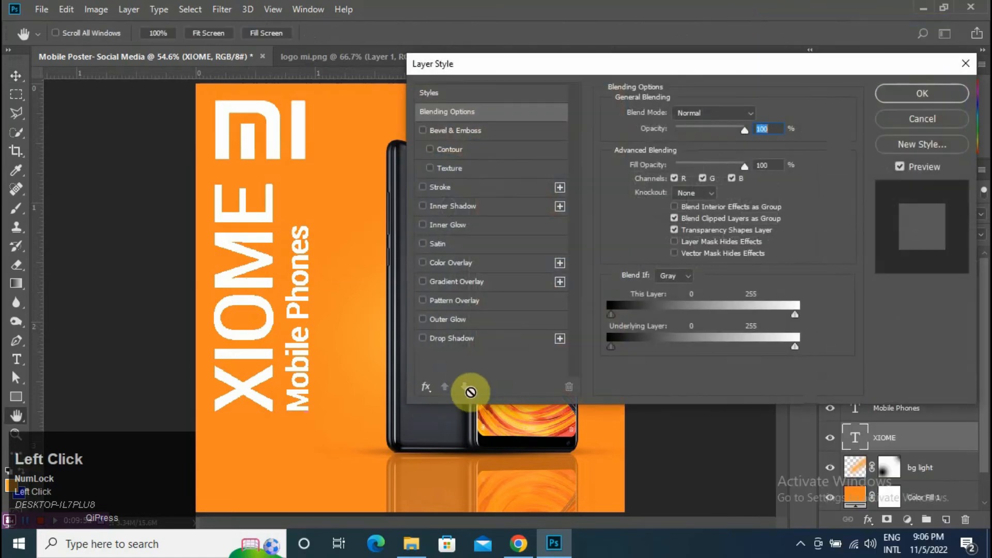
pyautogui.click(469, 335)
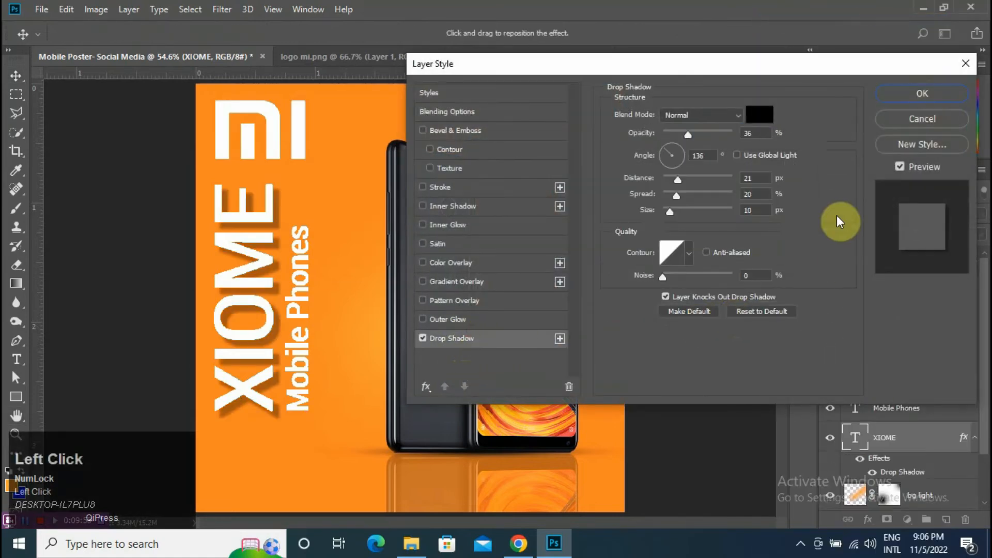
pyautogui.click(900, 97)
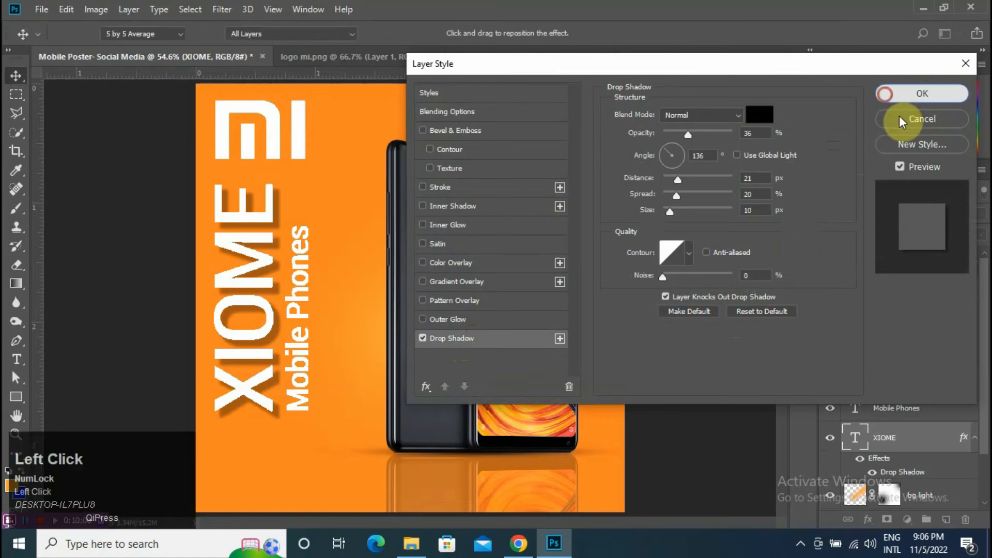
# - Apply the same preset drop shadow to the white Mi logo, keeping its color overlay
pyautogui.click(297, 139)
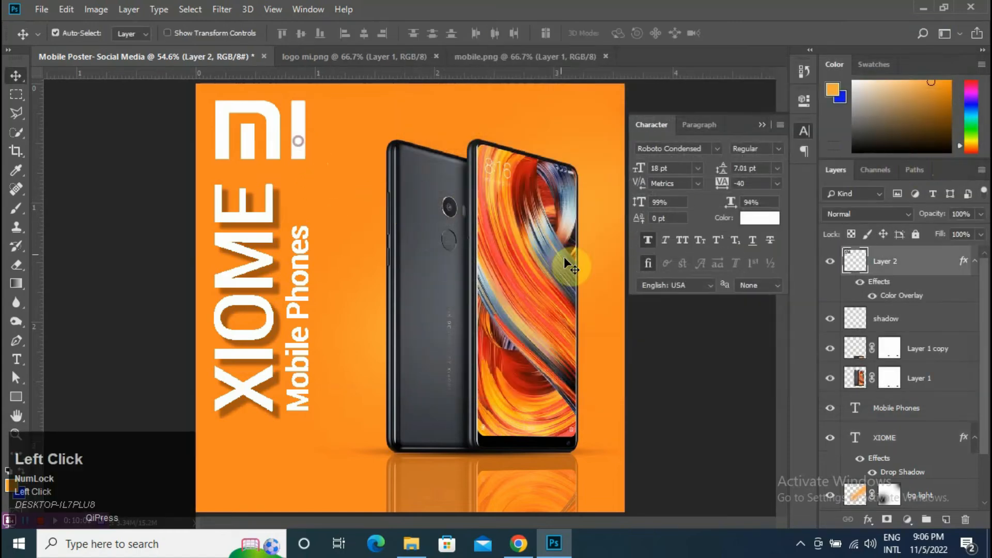
pyautogui.rightClick(934, 271)
pyautogui.click(792, 22)
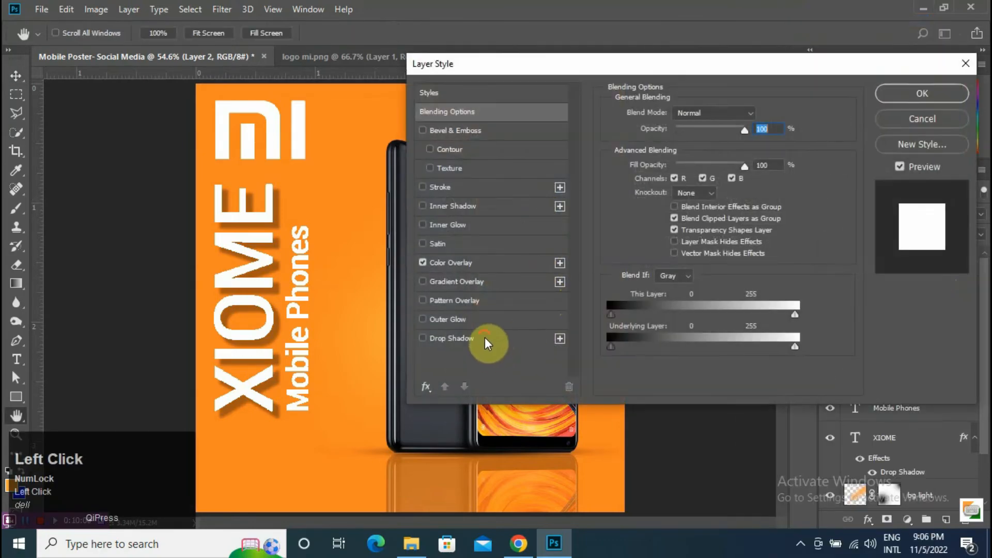
pyautogui.click(484, 341)
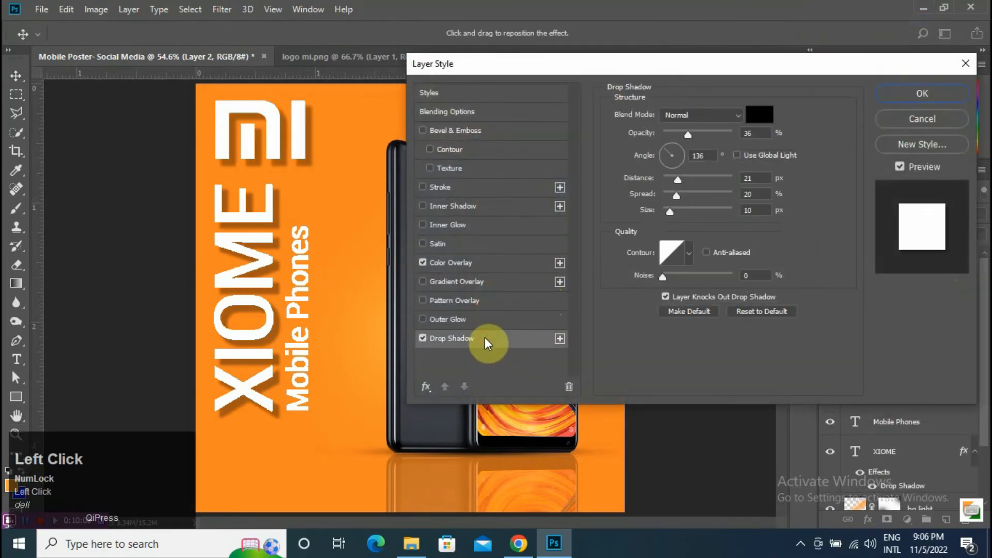
pyautogui.click(915, 96)
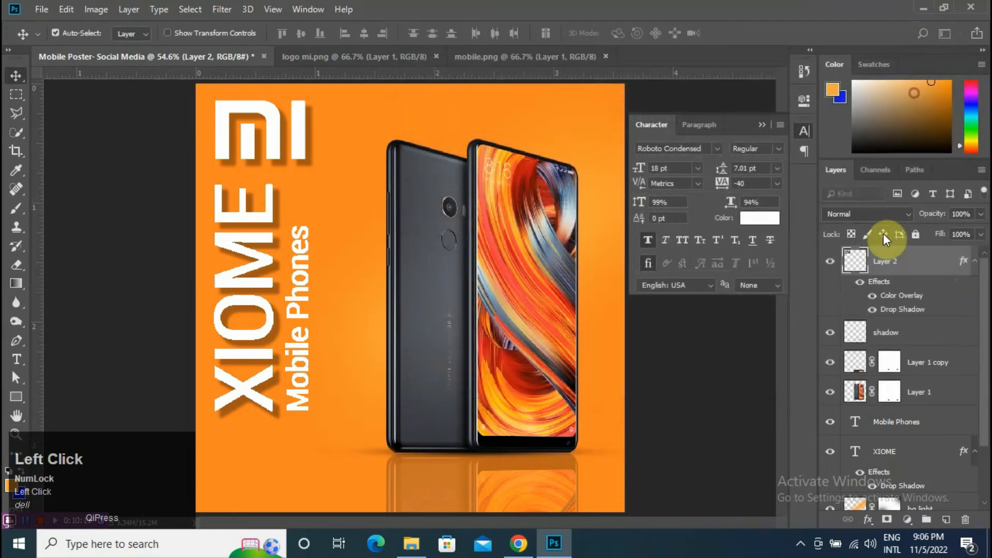
pyautogui.click(763, 125)
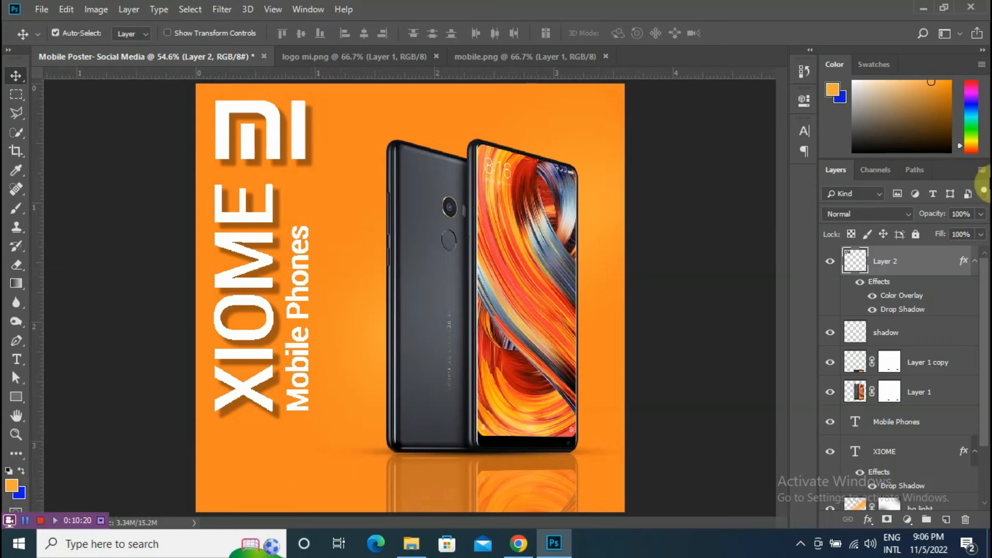
# - Draw a rounded rectangle about 202 × 59 px beneath the XIOME text and set its corner radii to 20 px
pyautogui.rightClick(16, 397)
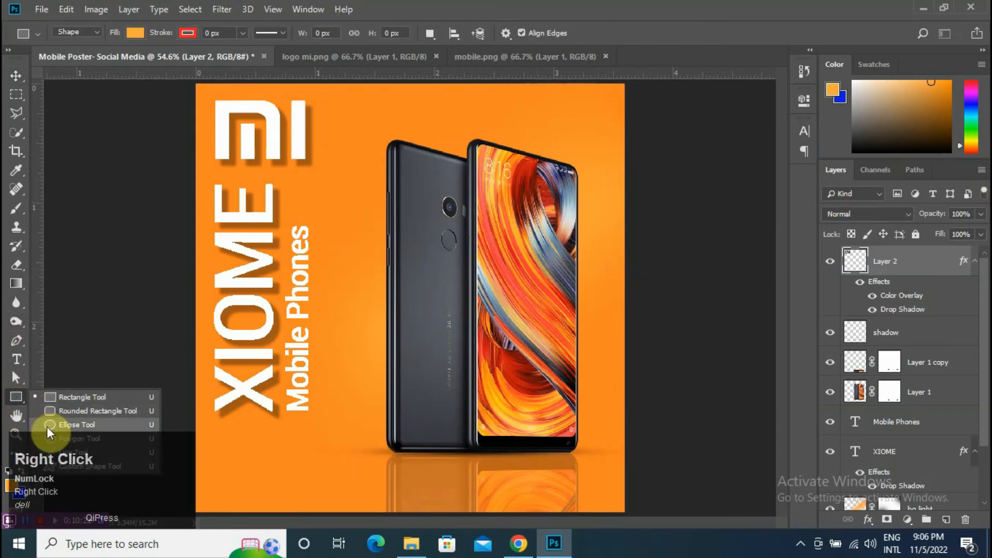
pyautogui.click(50, 411)
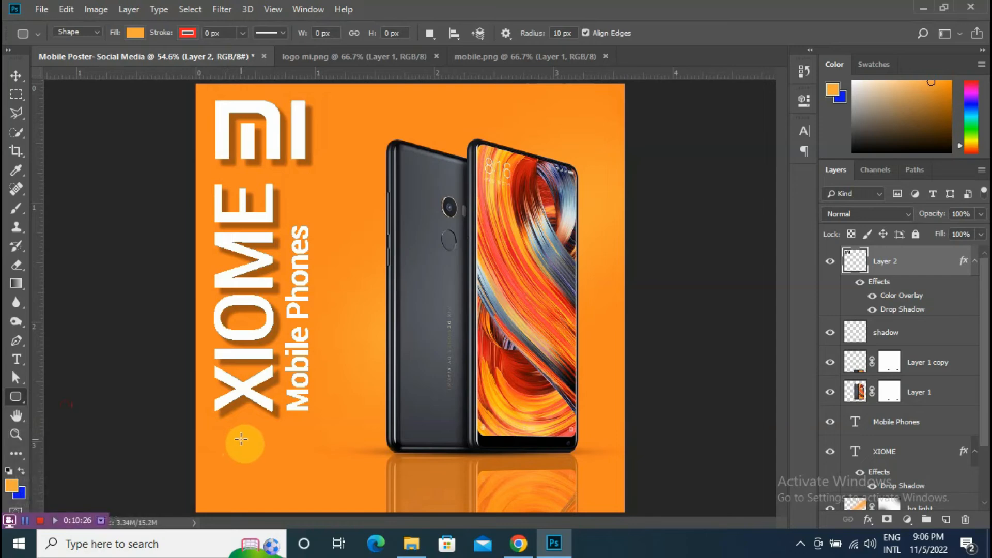
pyautogui.moveTo(241, 439); pyautogui.dragTo(321, 462)
pyautogui.moveTo(590, 241); pyautogui.dragTo(598, 242)
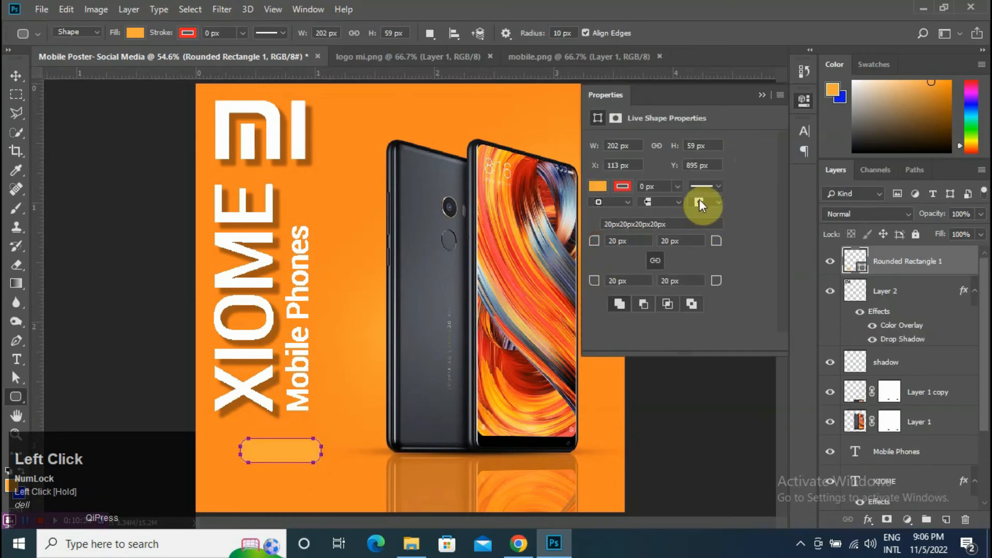
# - Fill the rounded rectangle with a dark red sampled from the phone's screen artwork
pyautogui.click(601, 186)
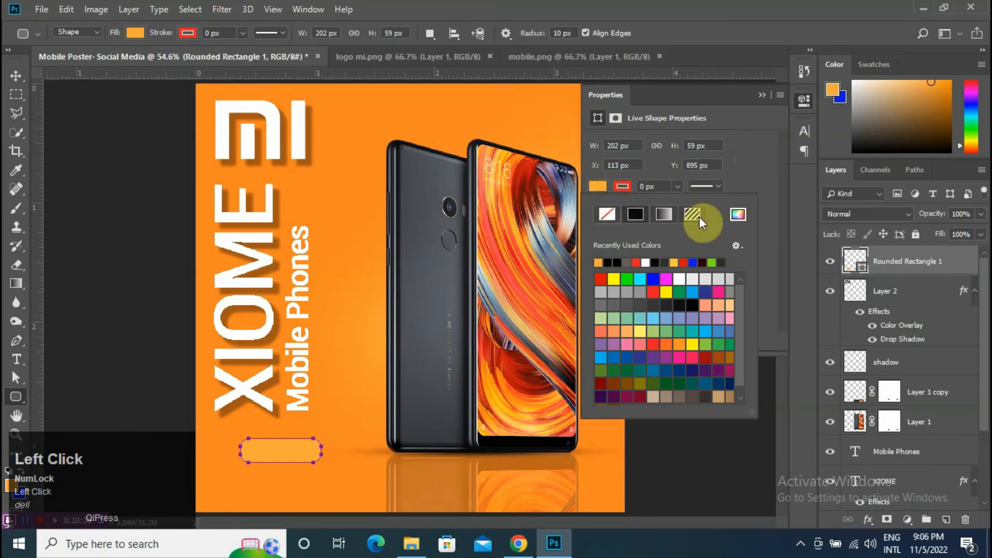
pyautogui.click(728, 215)
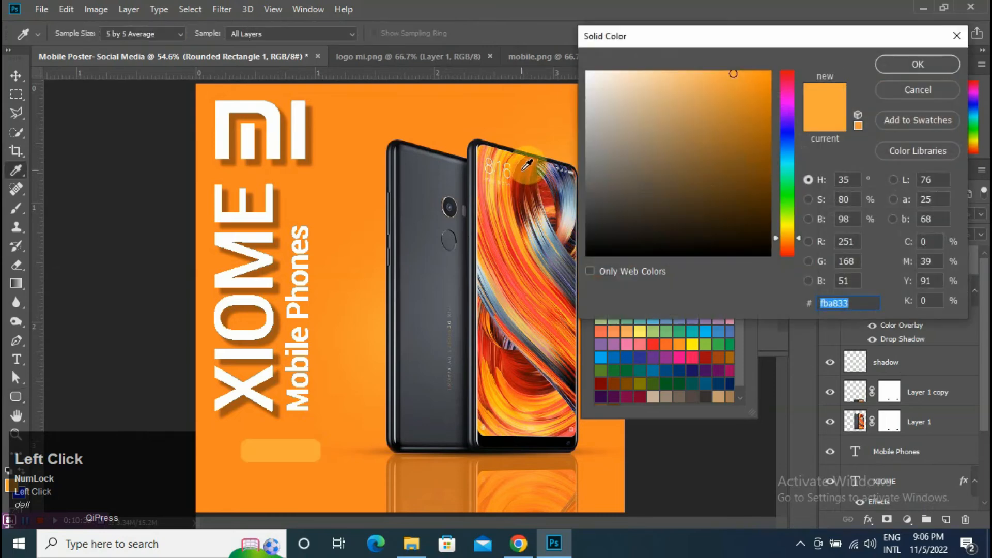
pyautogui.click(524, 169)
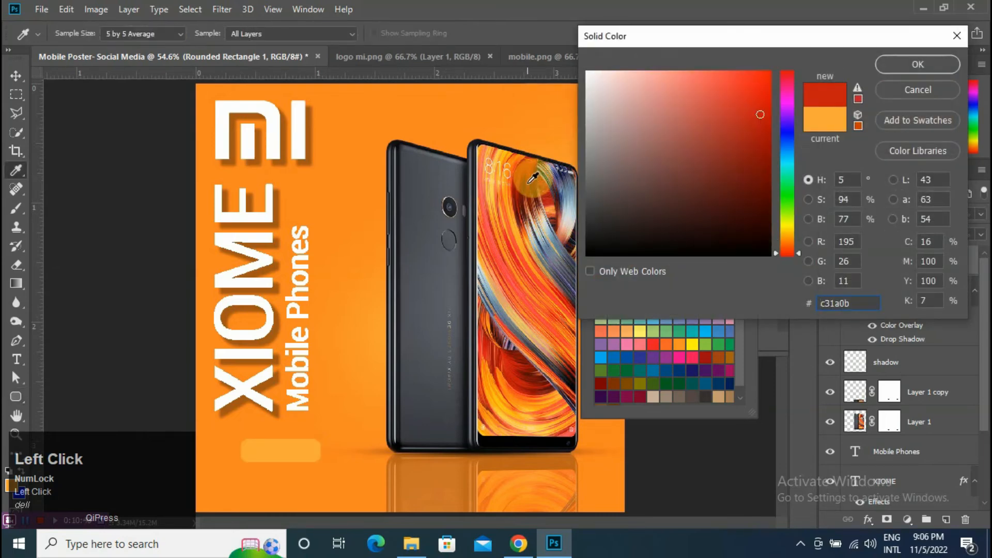
pyautogui.click(536, 190)
pyautogui.click(891, 66)
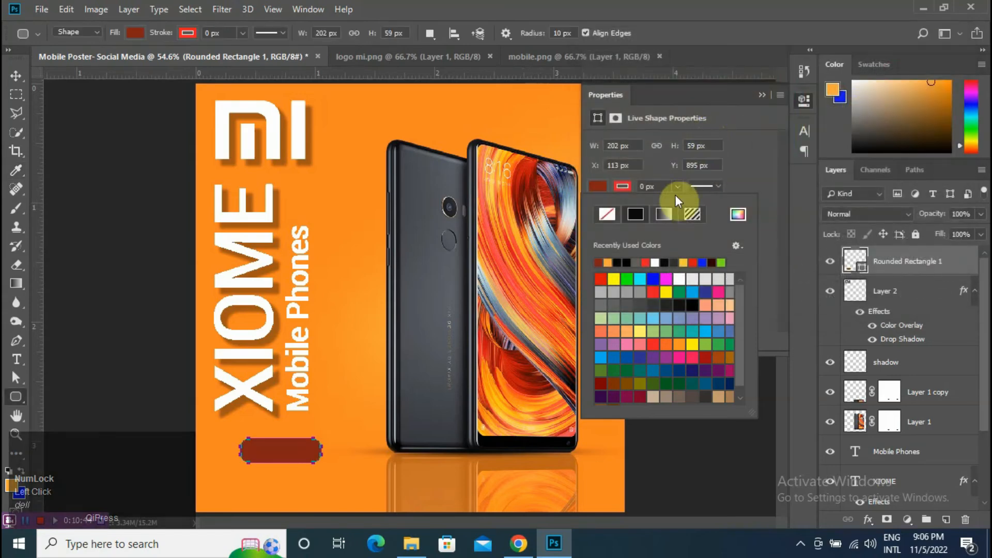
pyautogui.click(761, 96)
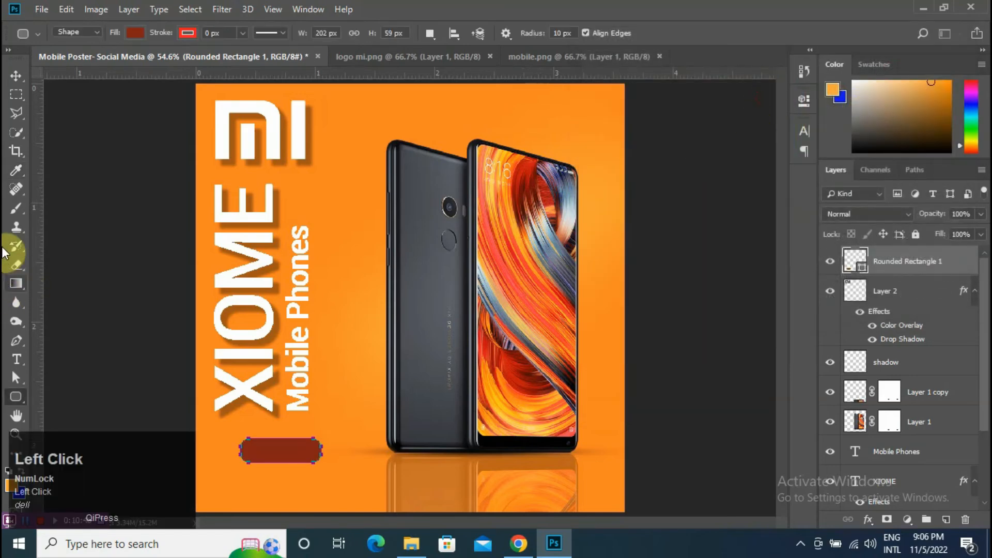
# - Add the white text "Buy Now" at 10 pt and centre it on the dark red rounded rectangle
pyautogui.click(17, 359)
pyautogui.click(356, 130)
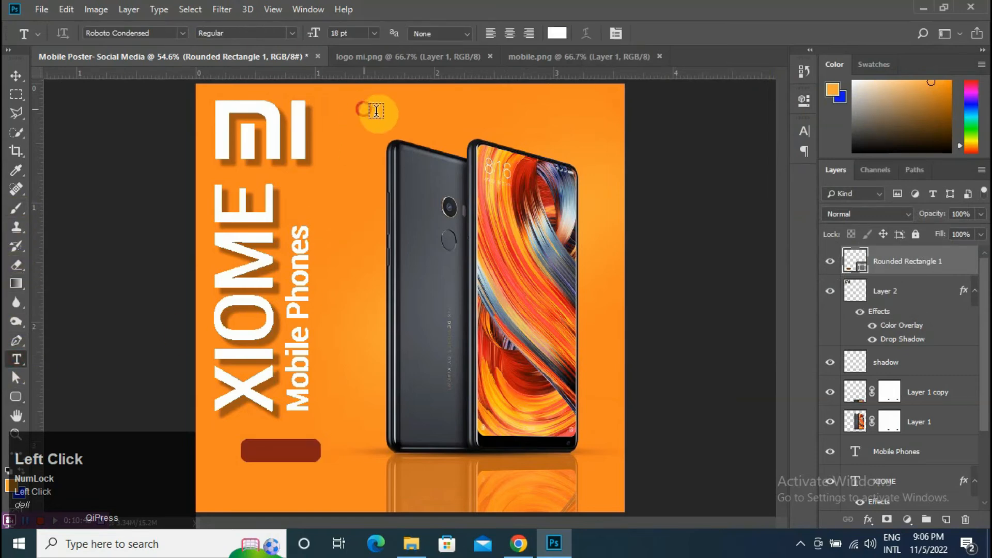
pyautogui.click(374, 34)
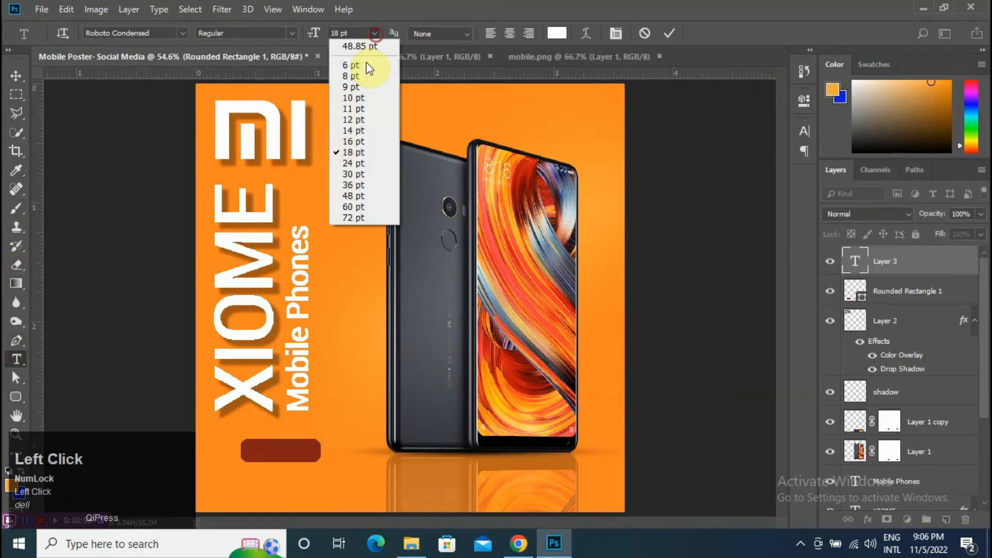
pyautogui.click(352, 97)
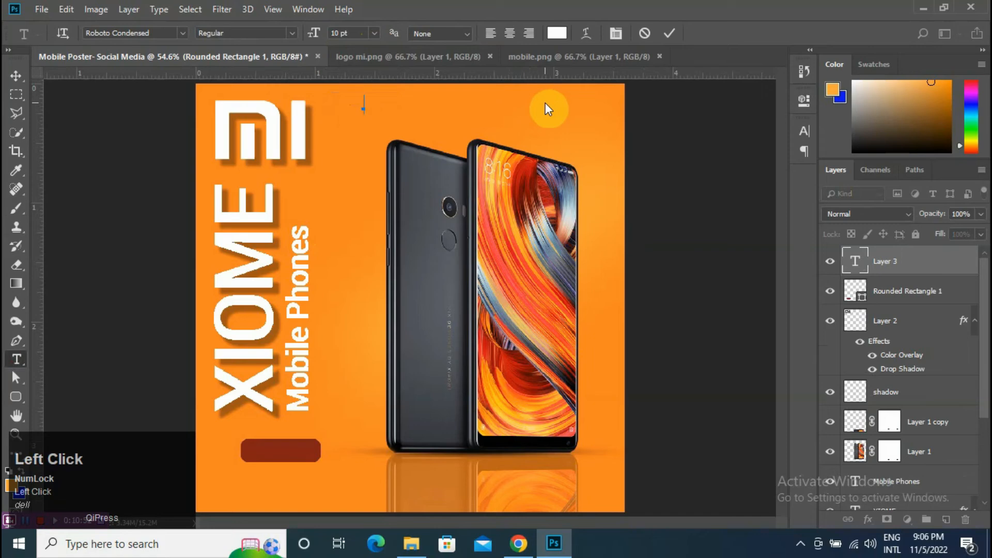
pyautogui.write('Buy')
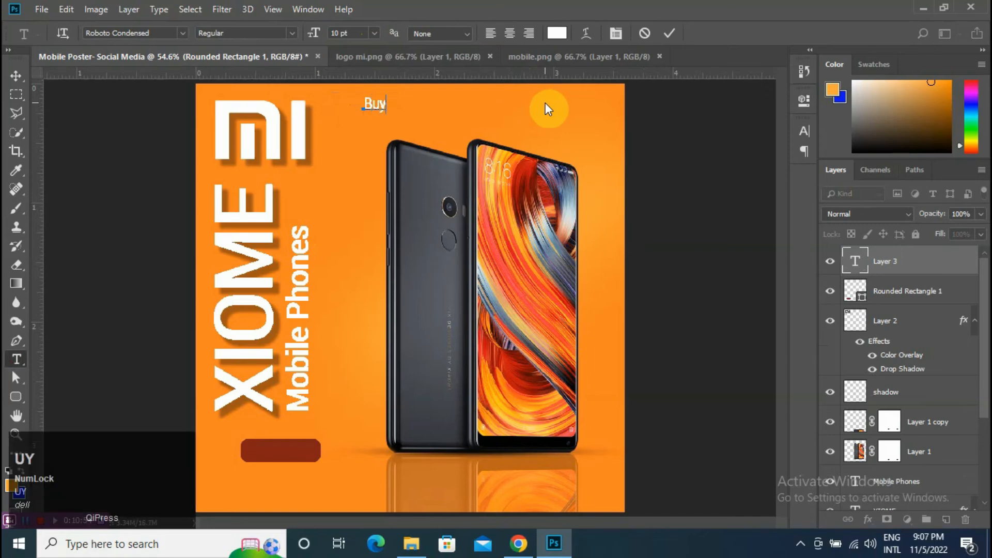
pyautogui.write(' Now')
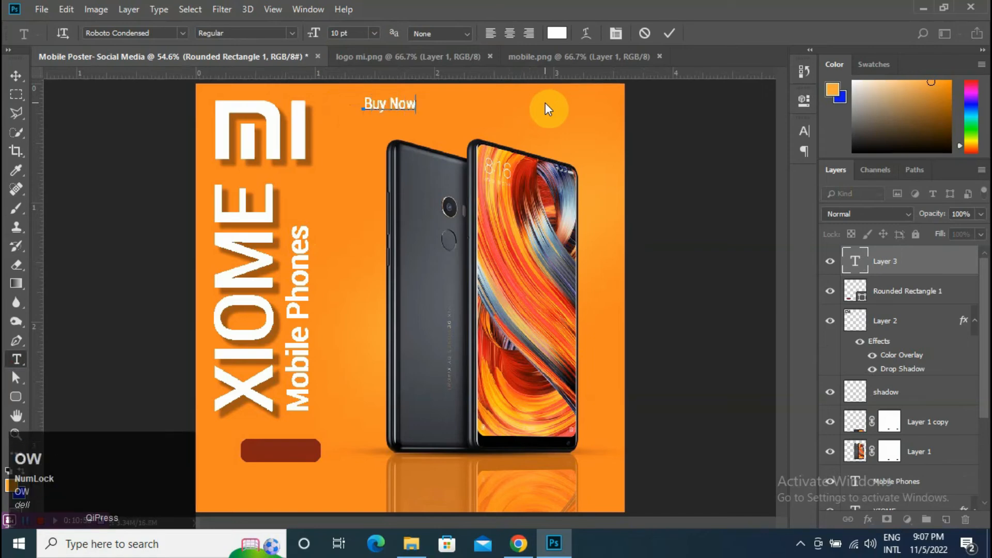
pyautogui.click(669, 33)
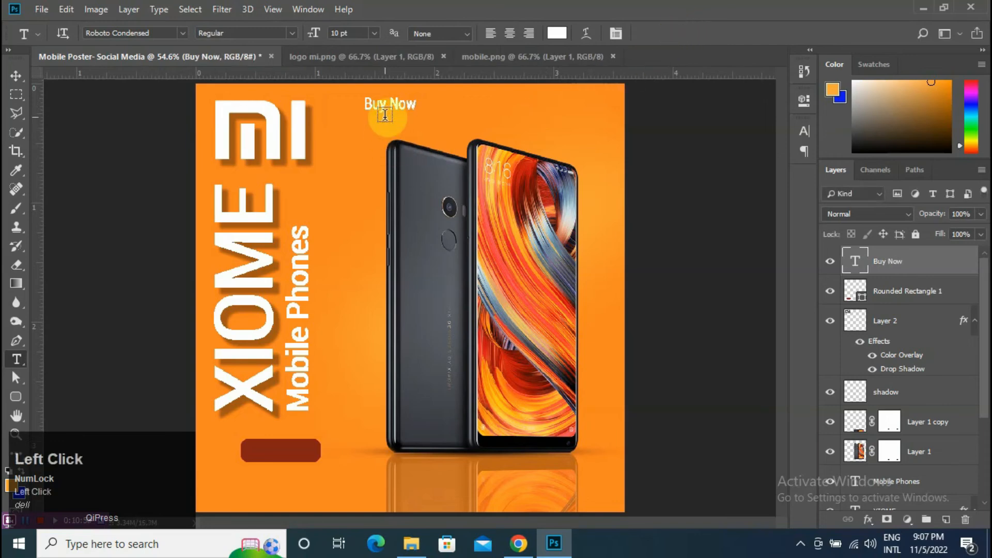
pyautogui.click(15, 76)
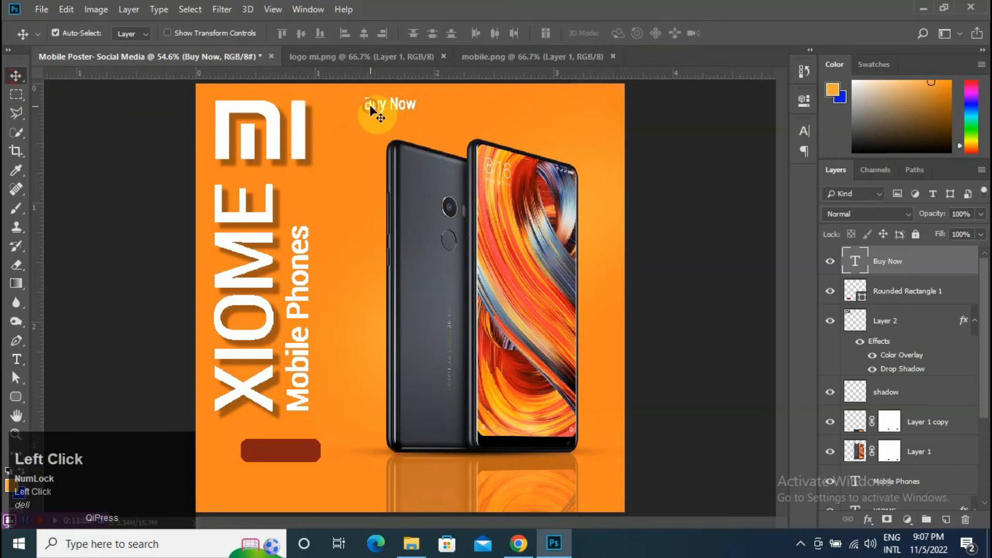
pyautogui.moveTo(371, 109); pyautogui.dragTo(262, 454)
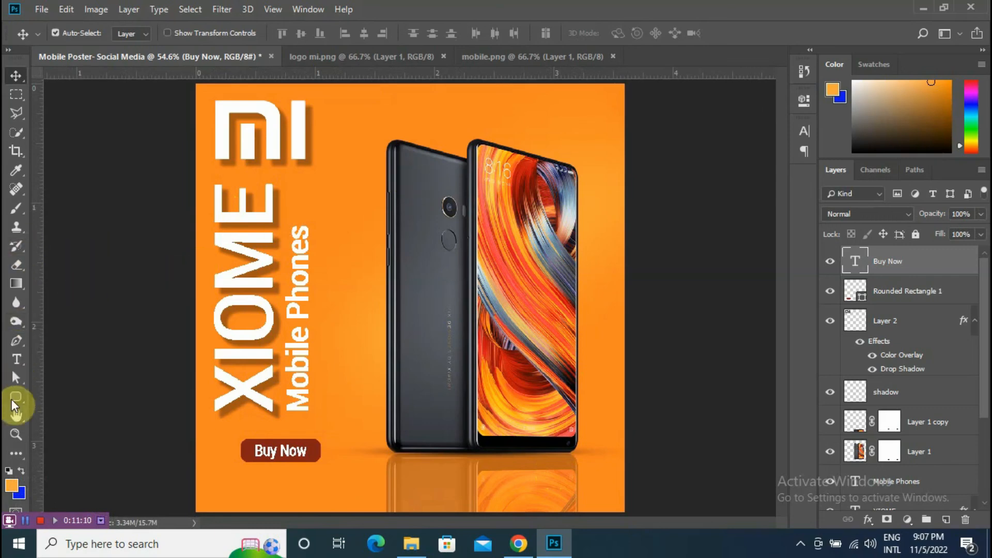
# - Create a paragraph text box beneath the Buy Now button and fill it with Lorem Ipsum placeholder text
pyautogui.click(16, 433)
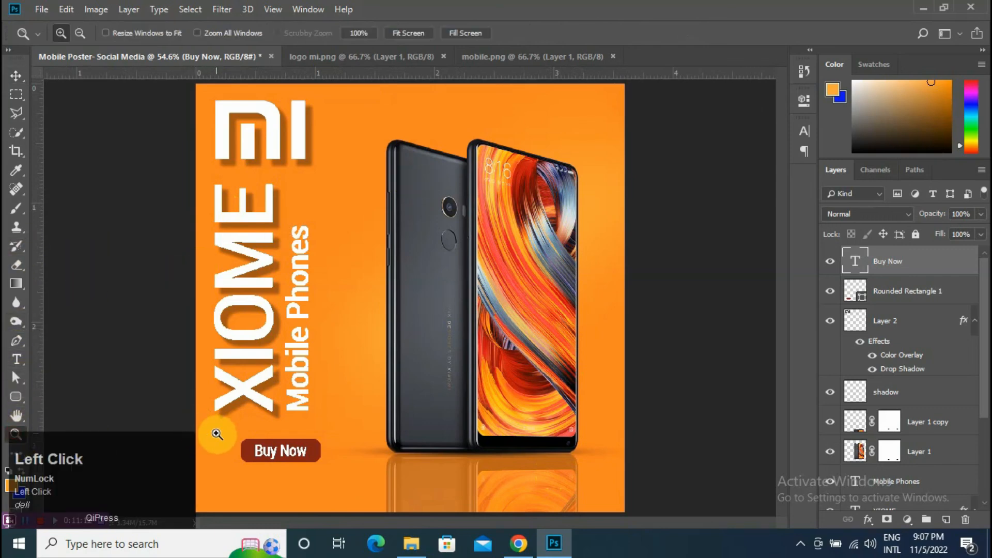
pyautogui.moveTo(211, 432); pyautogui.dragTo(646, 511)
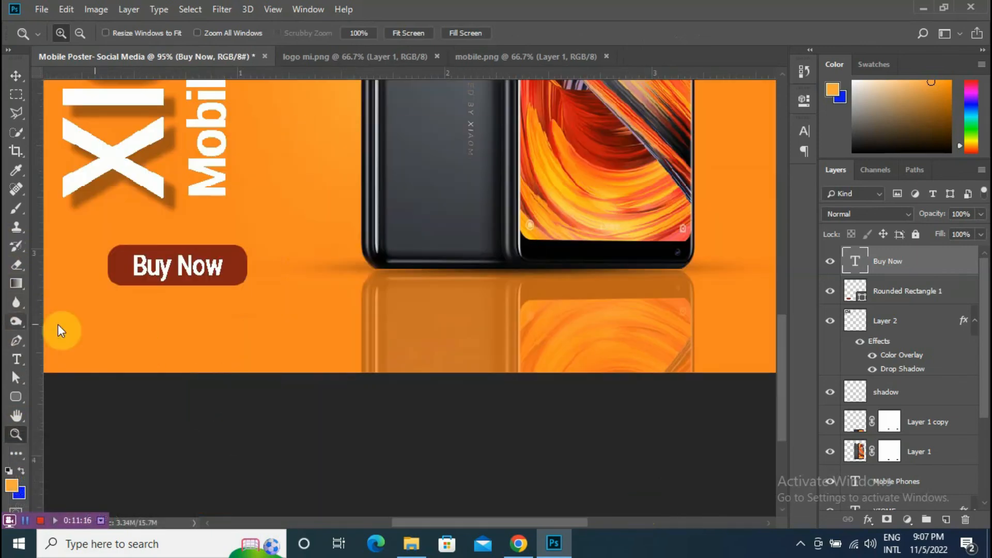
pyautogui.moveTo(465, 523); pyautogui.dragTo(451, 524)
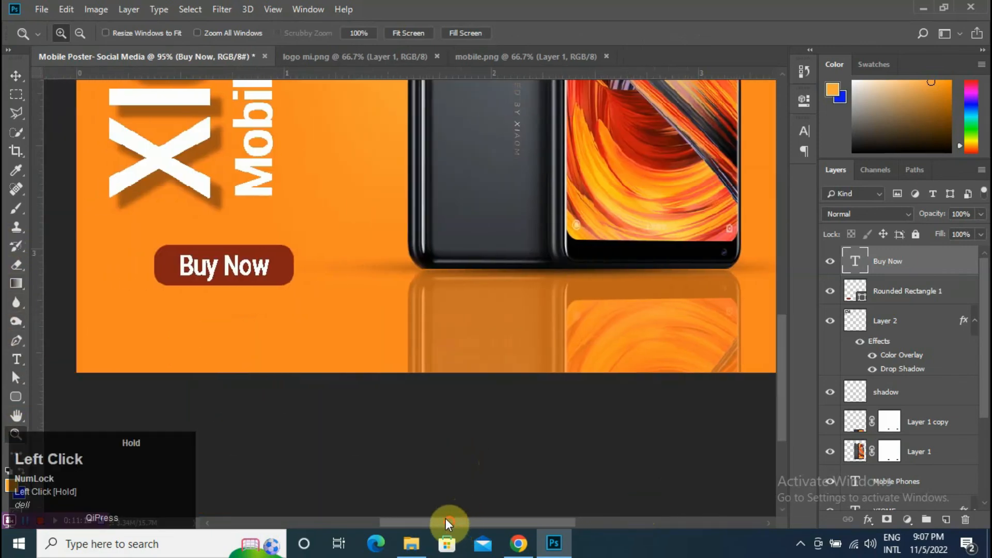
pyautogui.click(22, 221)
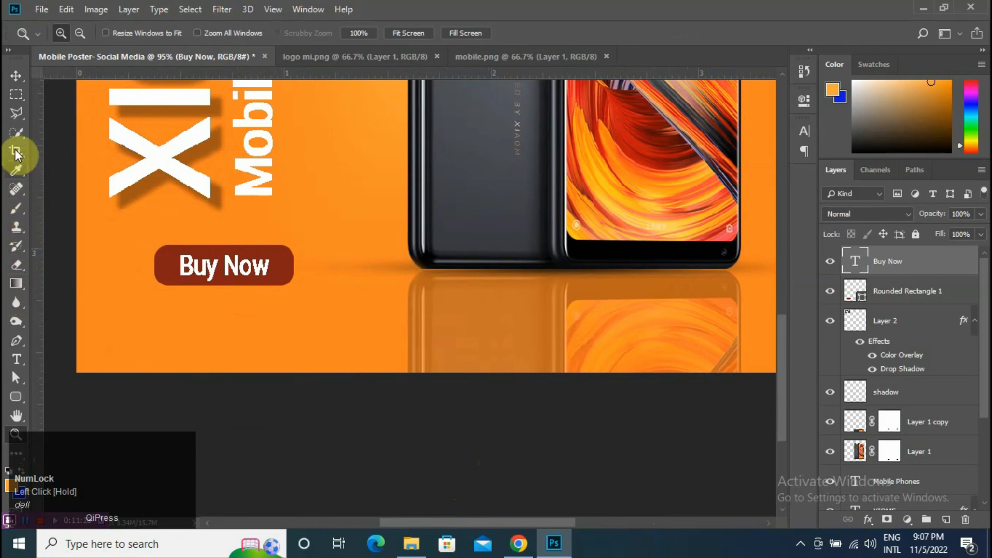
pyautogui.click(17, 359)
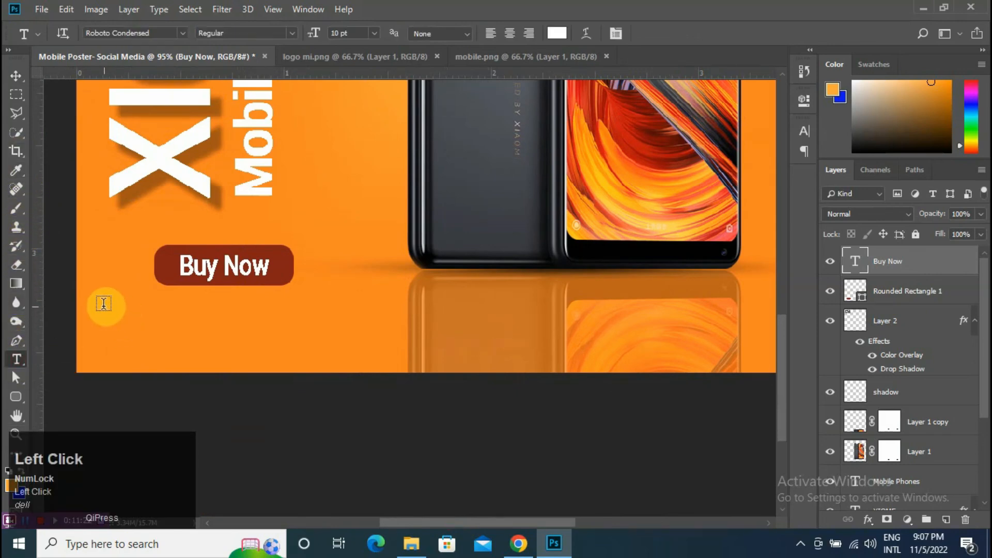
pyautogui.moveTo(95, 303); pyautogui.dragTo(377, 357)
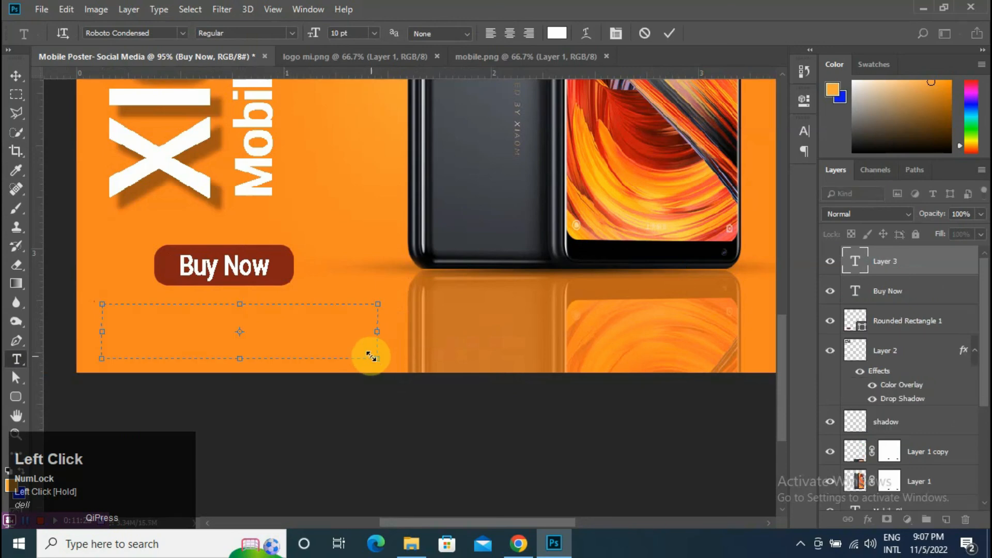
pyautogui.click(158, 9)
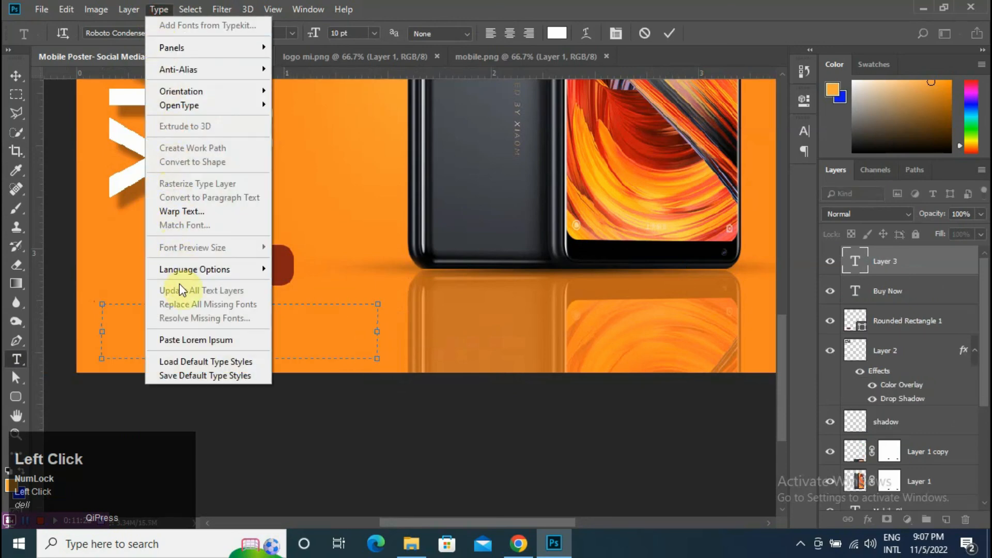
pyautogui.click(201, 339)
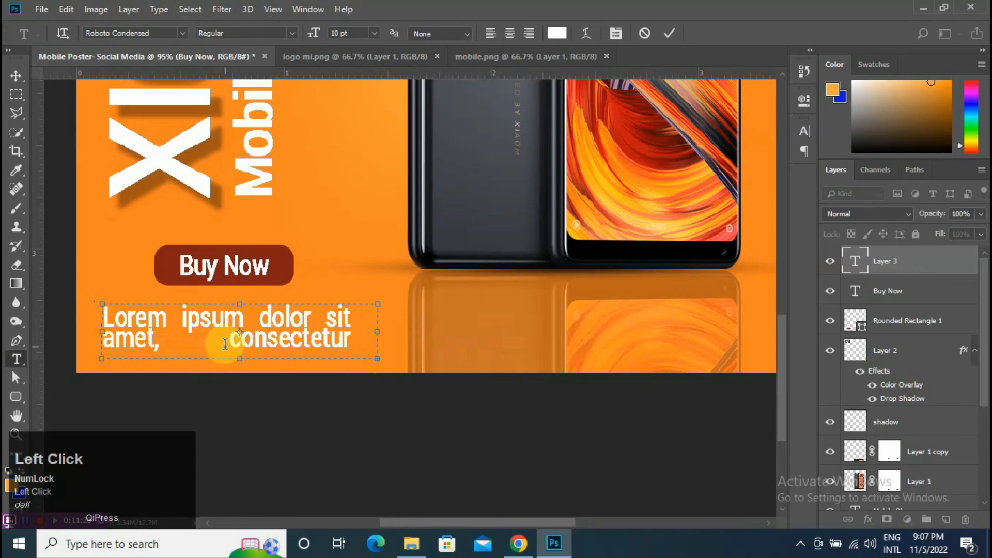
# - Set the font size of all the placeholder text to 4 pt
pyautogui.hotkey('ctrl', 'a')
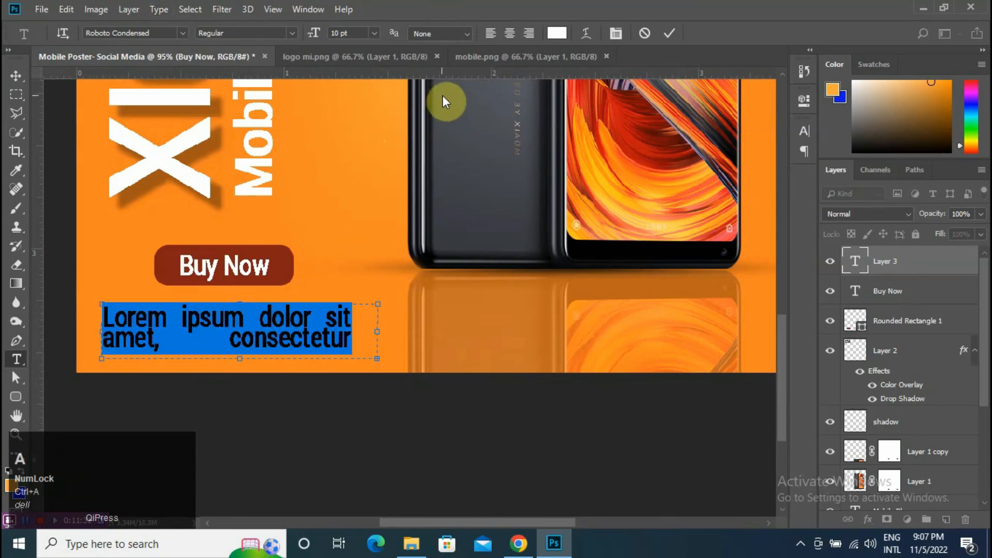
pyautogui.click(374, 33)
pyautogui.click(343, 49)
pyautogui.moveTo(355, 34); pyautogui.dragTo(293, 37)
pyautogui.write('4')
pyautogui.press('Return')
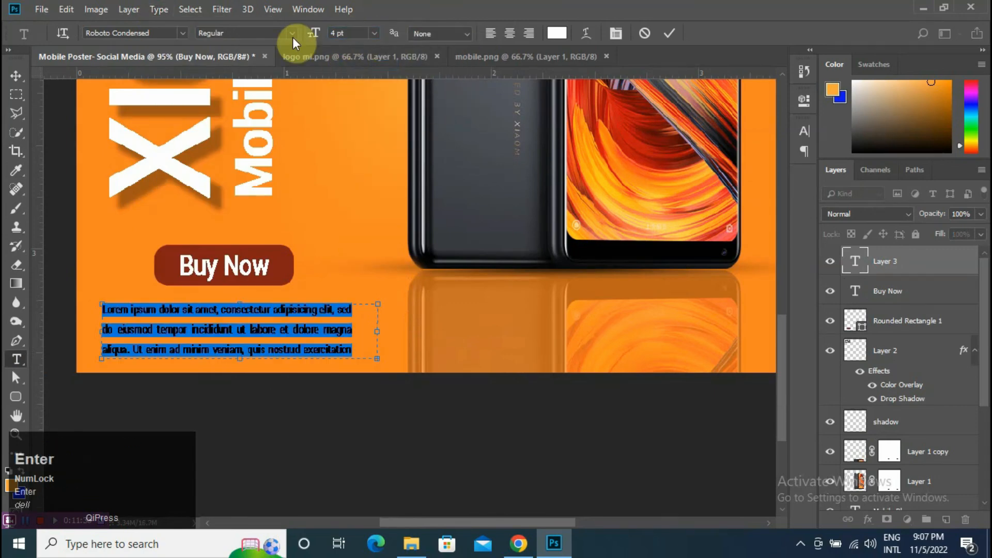
# - Set the placeholder paragraph's leading to 6.01 pt and enlarge its text box slightly to fit more text below the button
pyautogui.click(804, 132)
pyautogui.moveTo(719, 176); pyautogui.dragTo(718, 187)
pyautogui.moveTo(240, 359); pyautogui.dragTo(239, 363)
pyautogui.moveTo(239, 303); pyautogui.dragTo(325, 298)
pyautogui.moveTo(378, 333); pyautogui.dragTo(392, 332)
pyautogui.click(459, 405)
pyautogui.hotkey('ctrl', '=')
pyautogui.hotkey('ctrl', '=')
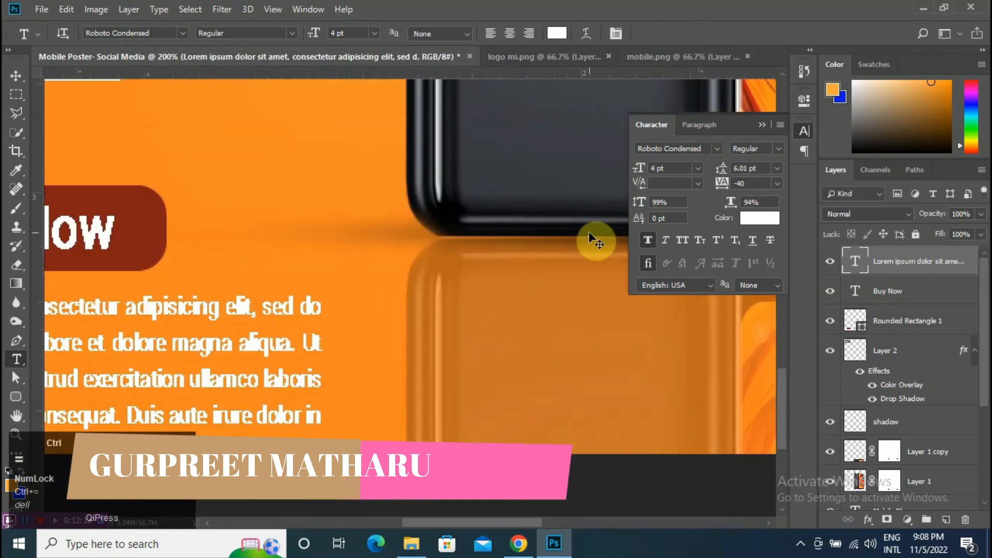
pyautogui.hotkey('ctrl', '0')
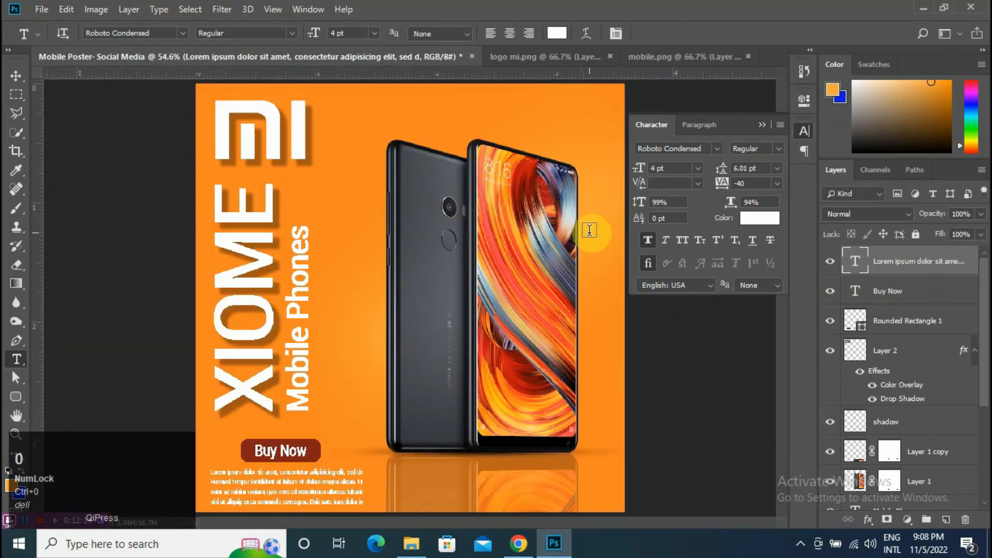